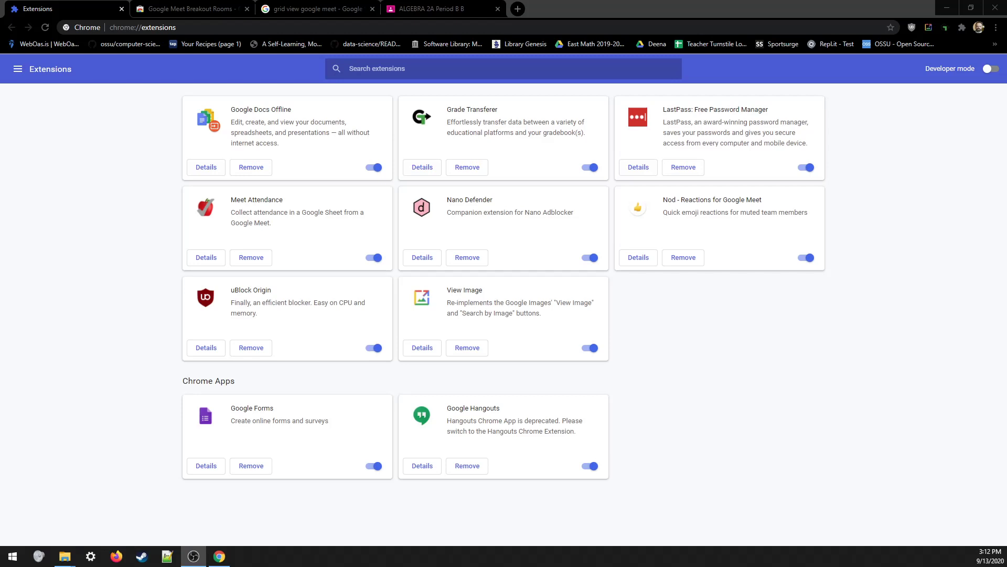
# - Switch to the Google Meet Breakout Rooms Chrome Web Store listing
pyautogui.click(189, 8)
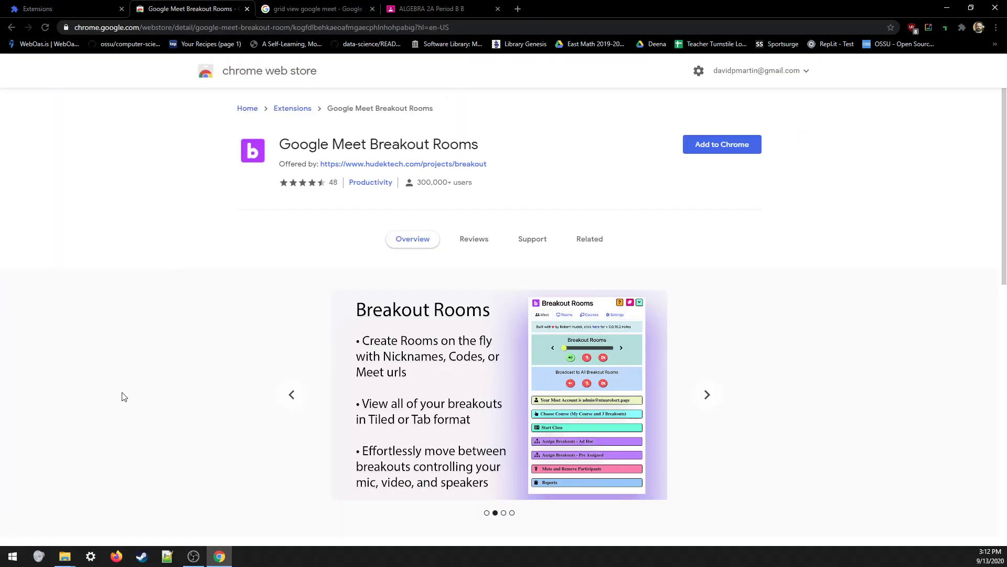
pyautogui.scroll(-10, 383, 387)
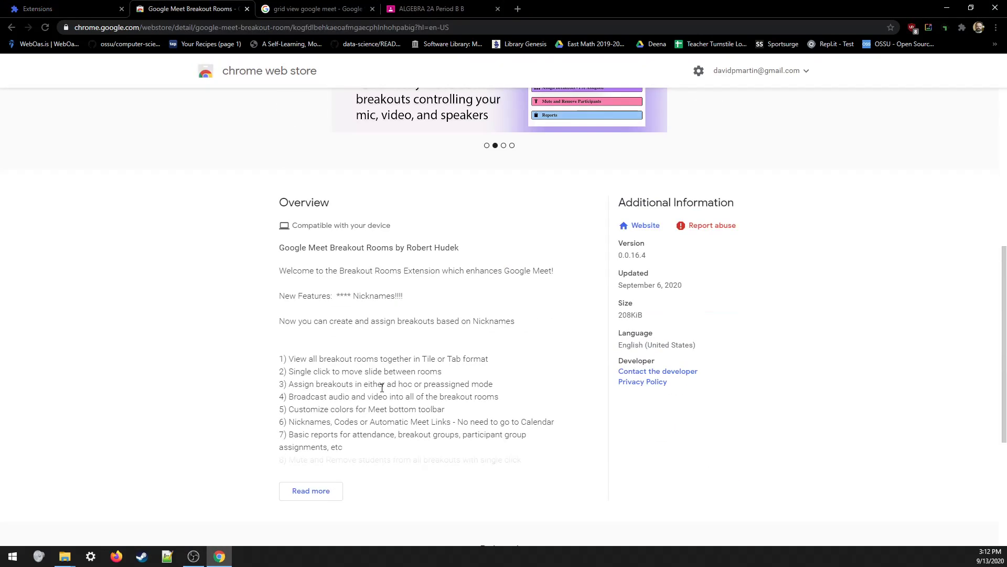
pyautogui.scroll(6, 397, 414)
pyautogui.scroll(-2, 387, 423)
pyautogui.click(310, 490)
pyautogui.scroll(-5, 202, 469)
pyautogui.scroll(-2, 288, 344)
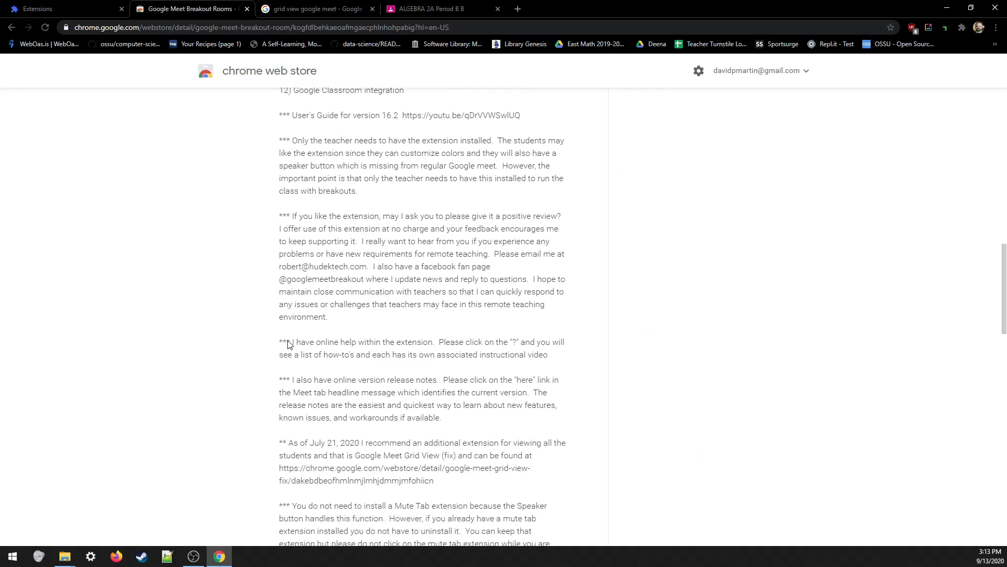
pyautogui.scroll(10, 425, 442)
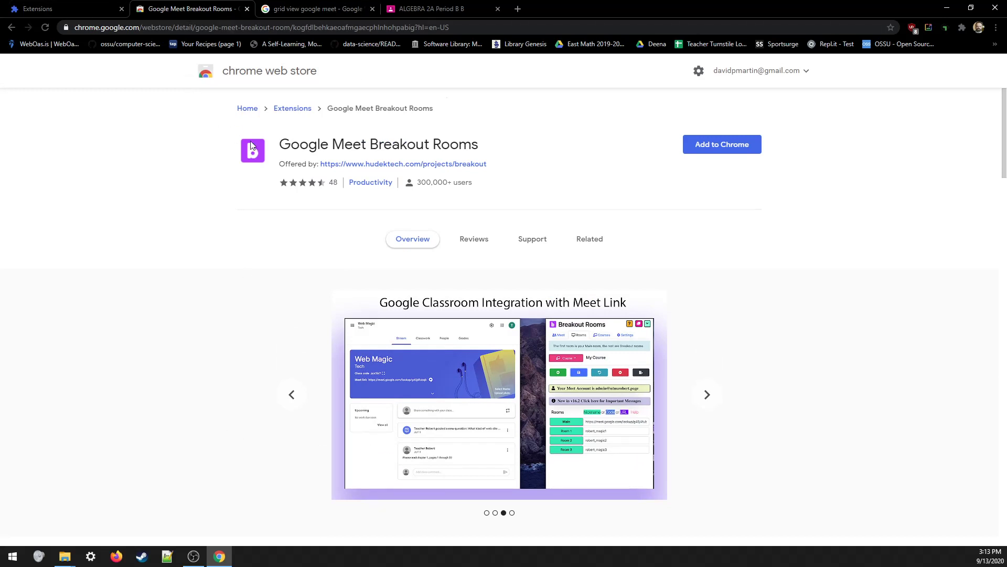
pyautogui.moveTo(282, 145)
pyautogui.mouseDown()
pyautogui.moveTo(379, 145)
pyautogui.moveTo(519, 167)
pyautogui.moveTo(299, 140)
pyautogui.mouseUp()
pyautogui.click(334, 137)
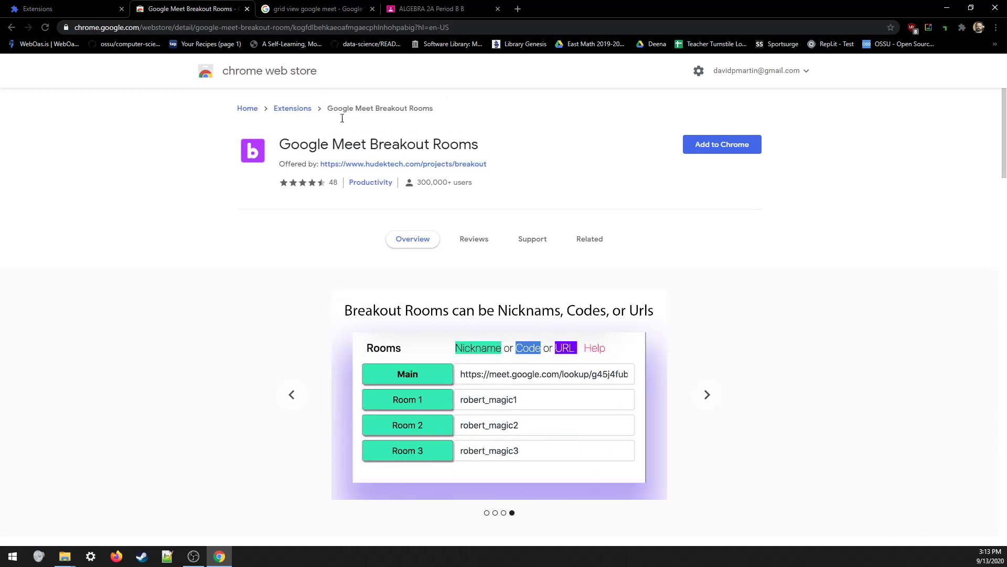
# - Add the Google Meet Breakout Rooms extension to Chrome
pyautogui.click(718, 154)
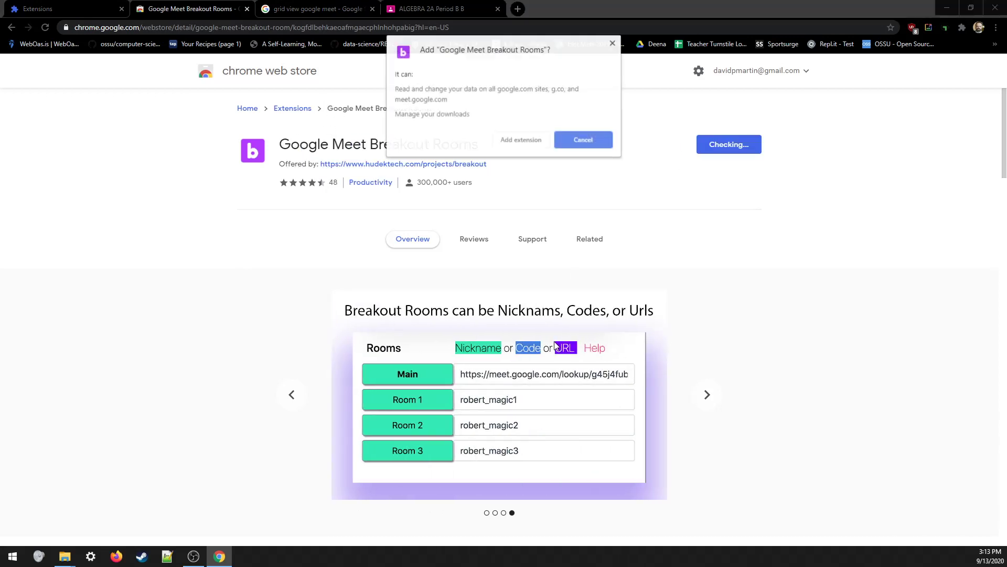
pyautogui.click(522, 141)
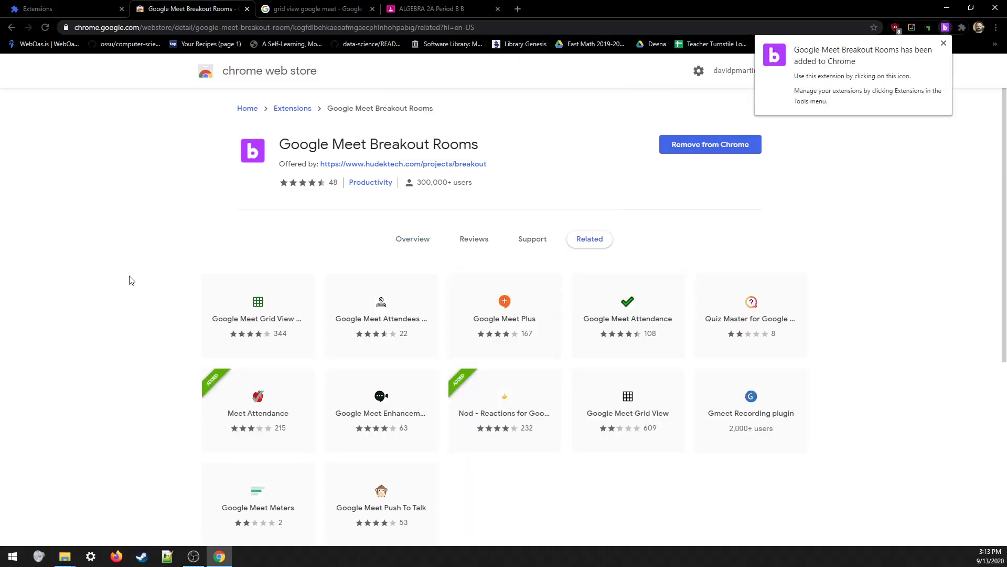
pyautogui.click(943, 43)
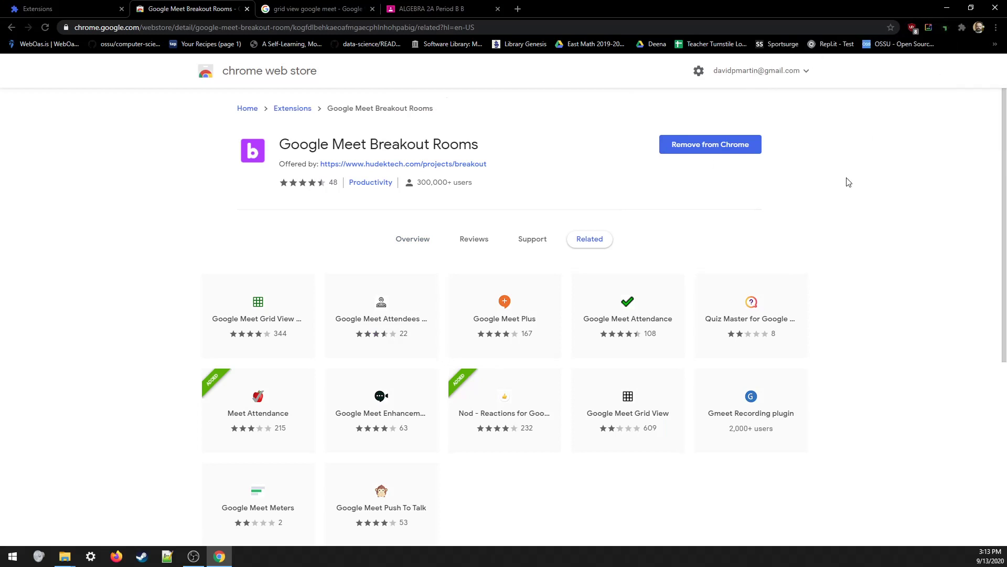
# - Pin Google Meet Breakout Rooms in the Extensions menu
pyautogui.click(963, 28)
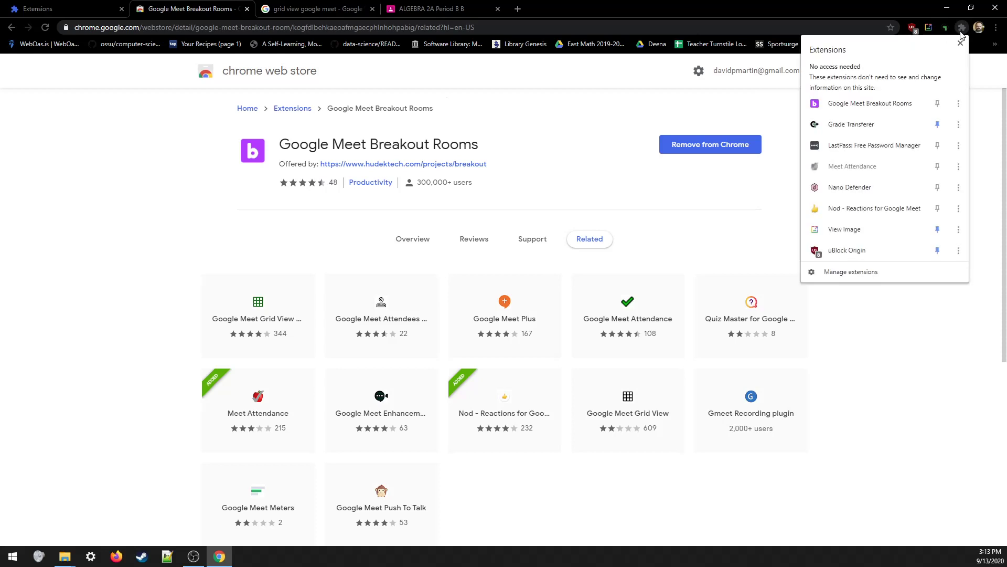
pyautogui.click(938, 104)
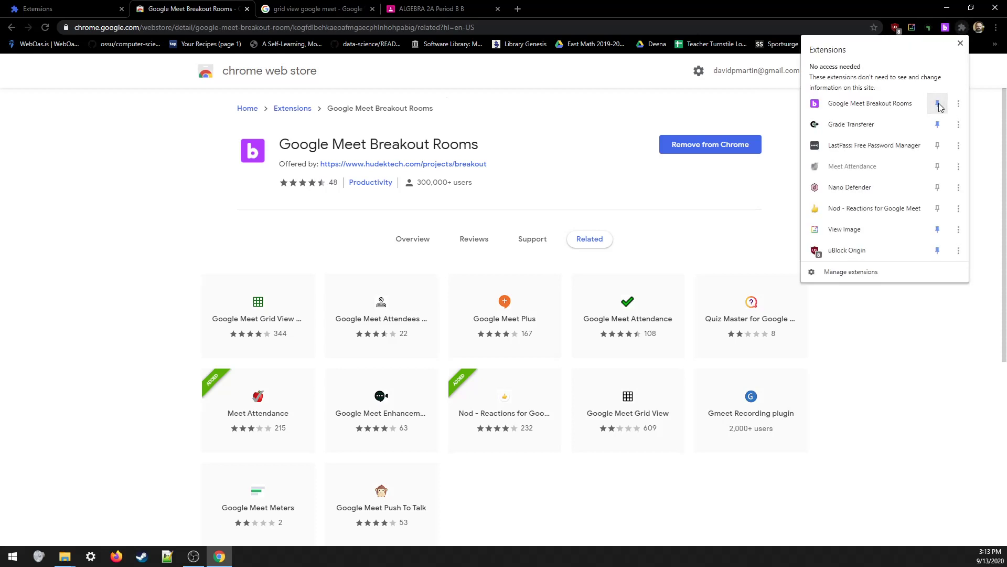
pyautogui.click(960, 43)
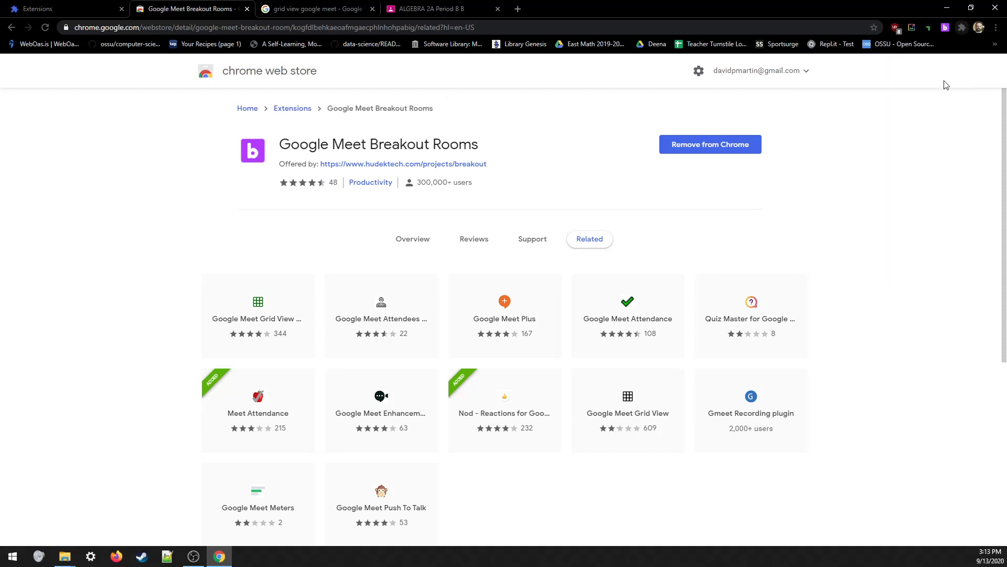
pyautogui.click(963, 28)
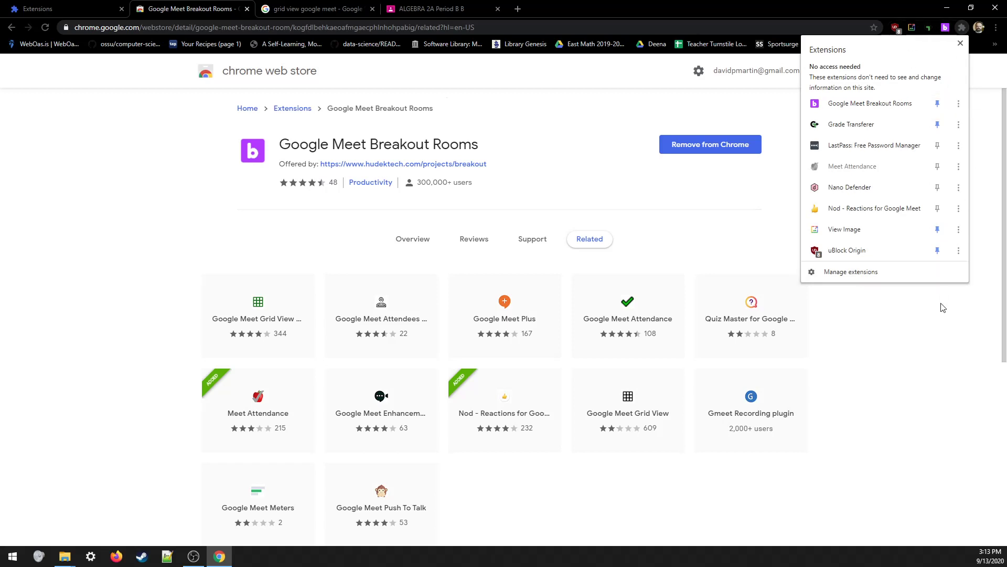
pyautogui.click(891, 370)
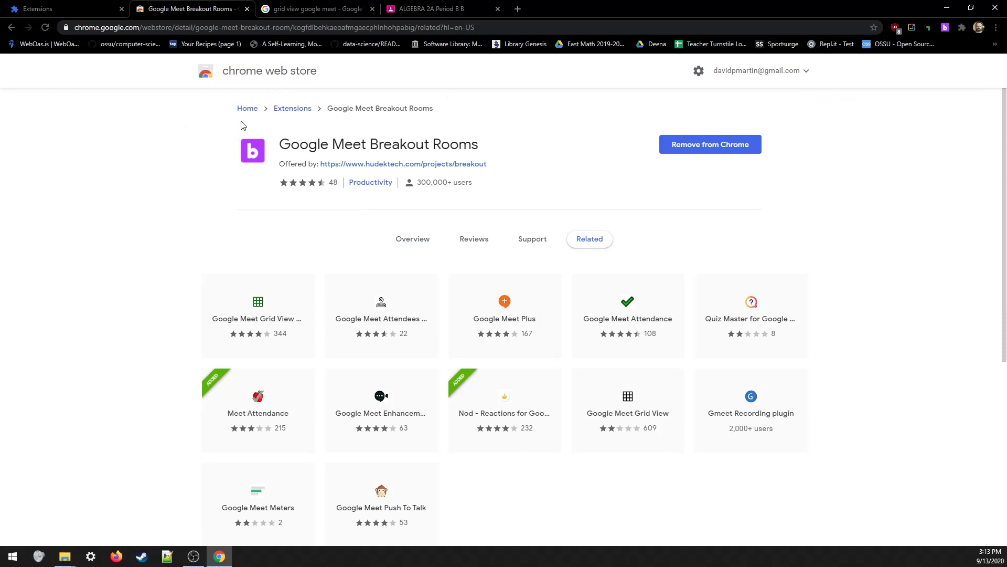
# - Open the Google Meet Grid View (fix) store page from the 'grid view google meet' results
pyautogui.click(303, 11)
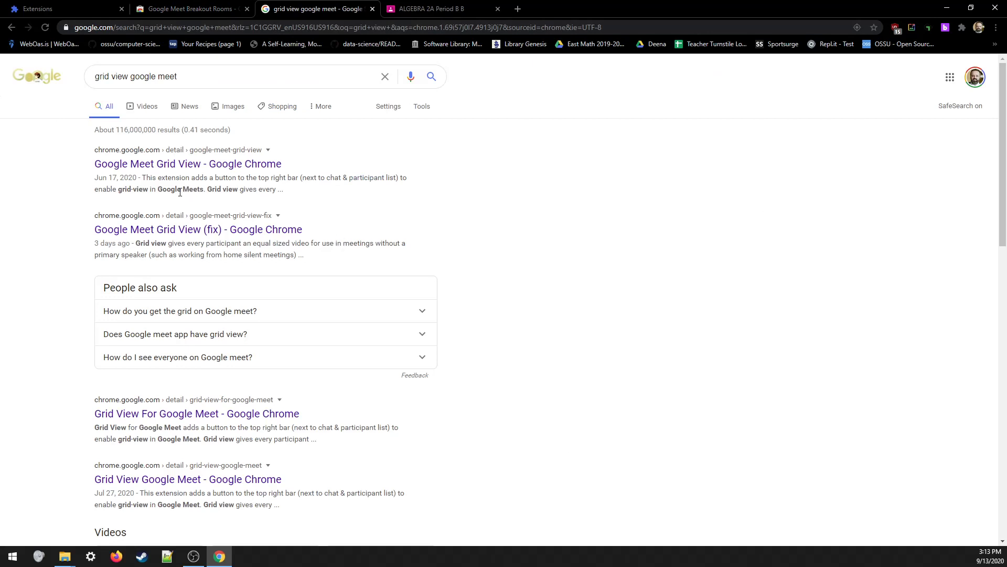
pyautogui.click(201, 80)
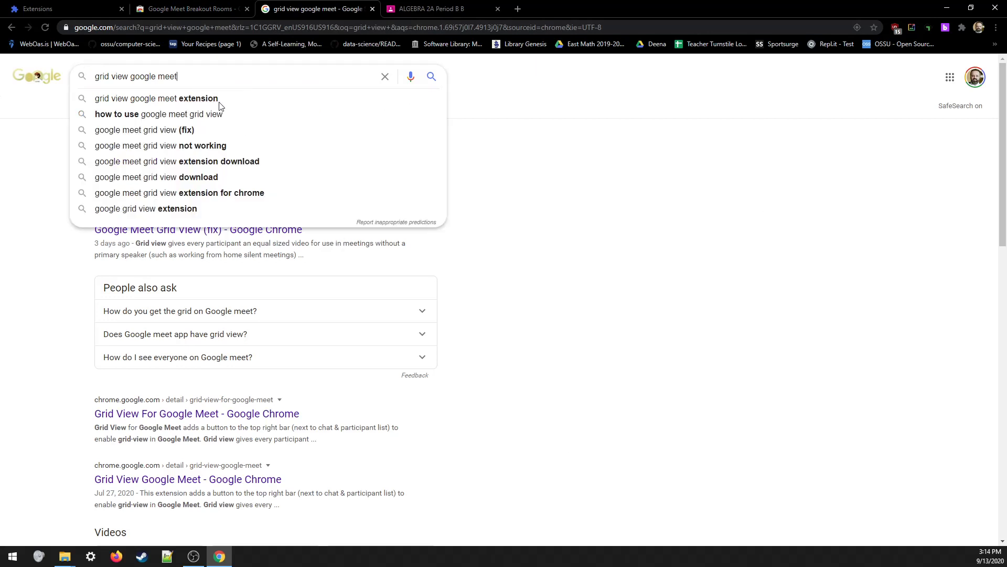
pyautogui.click(606, 194)
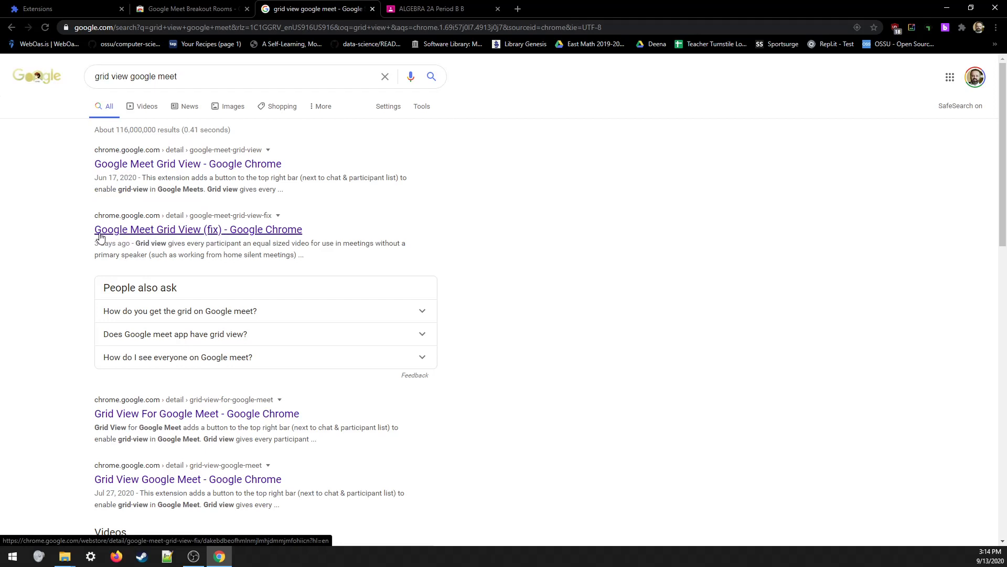
pyautogui.click(228, 239)
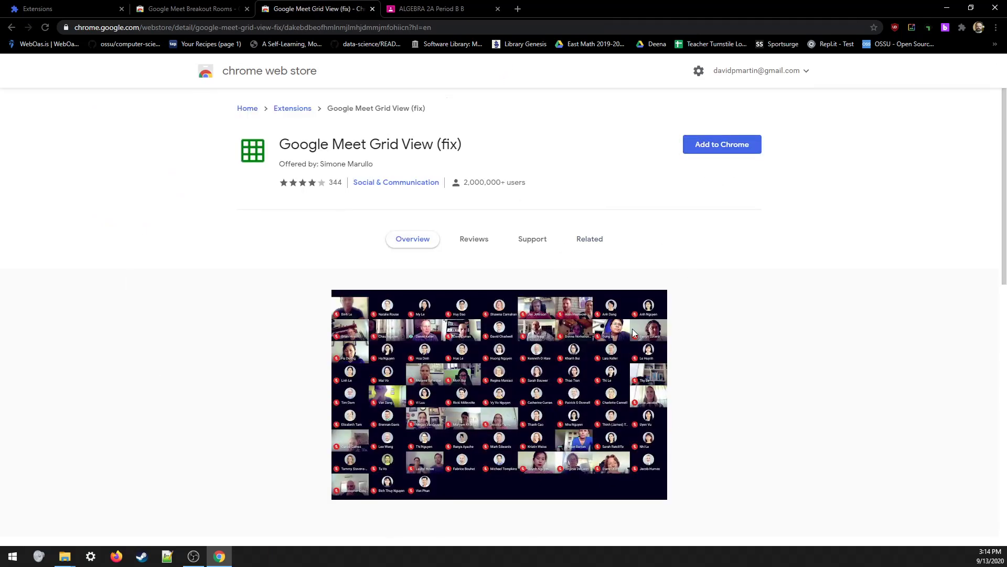
# - Add Google Meet Grid View (fix) to Chrome and pin it
pyautogui.click(706, 151)
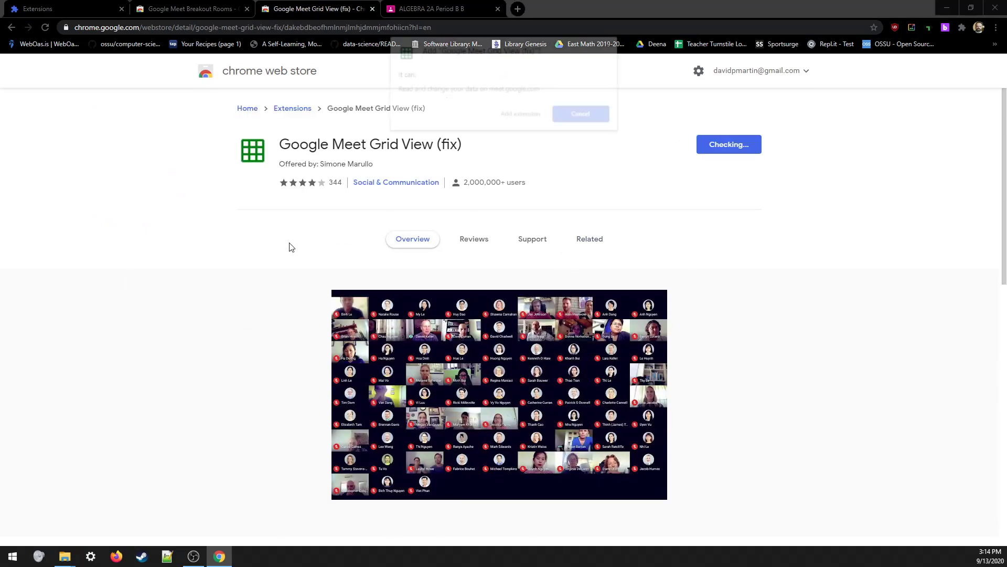
pyautogui.click(522, 115)
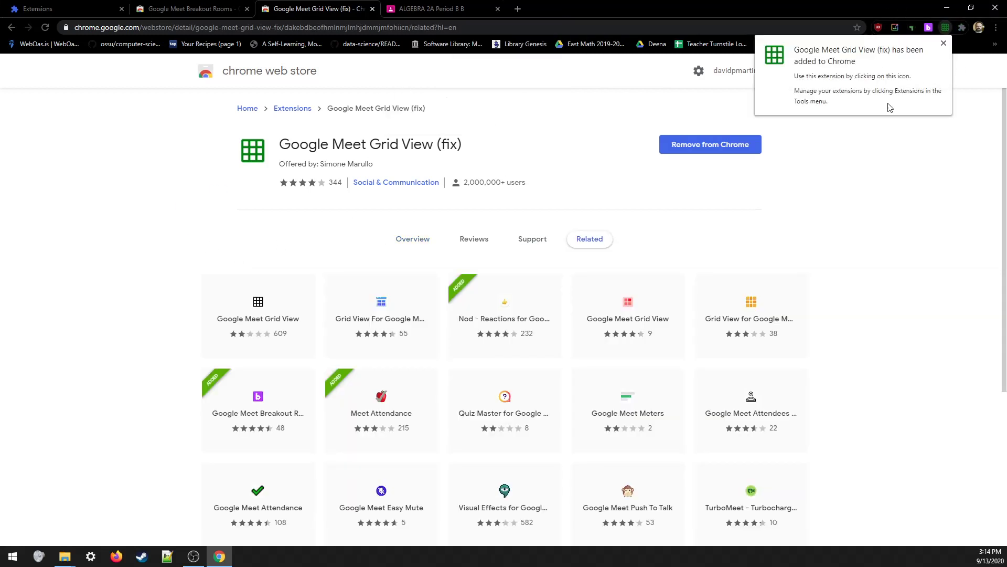
pyautogui.click(961, 29)
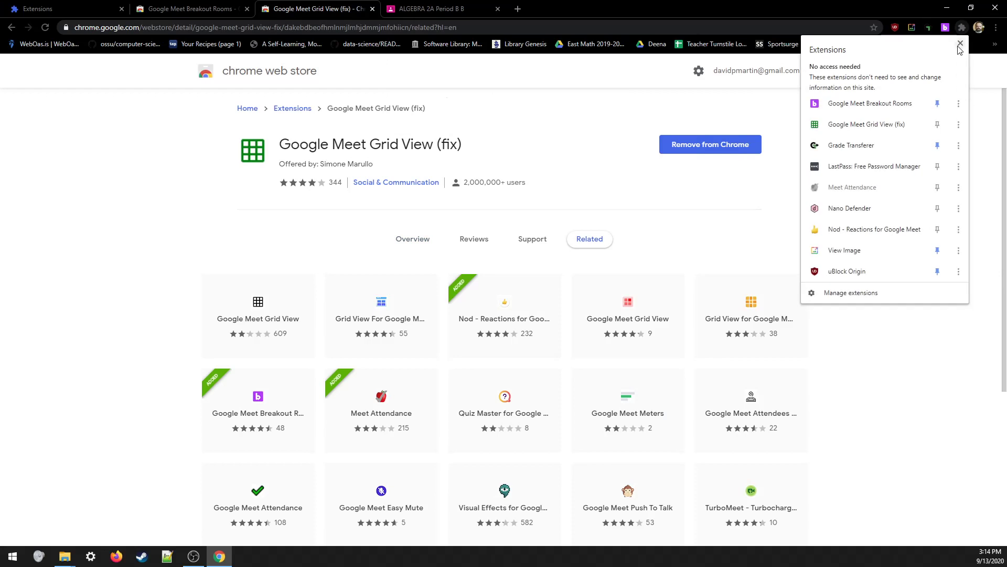
pyautogui.click(938, 126)
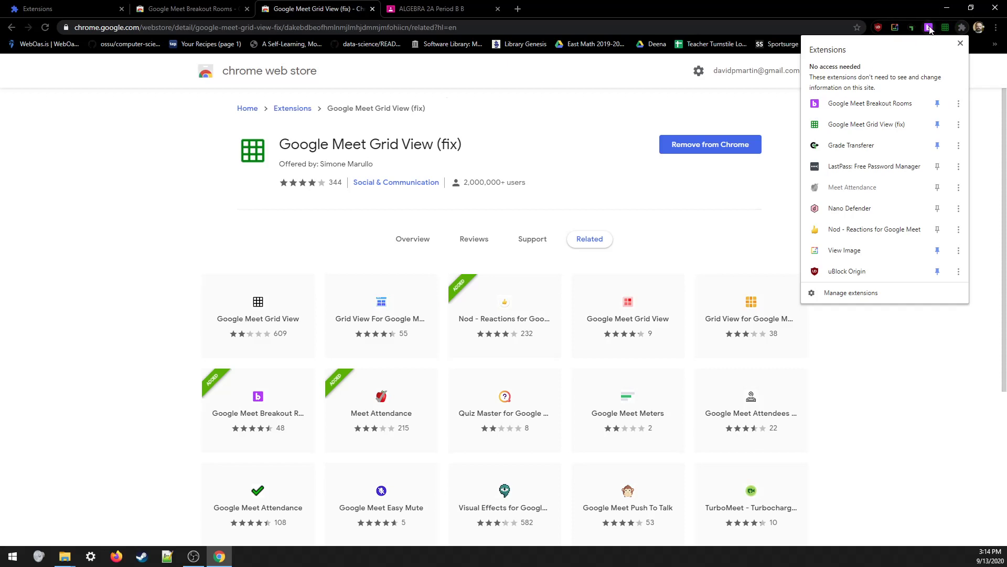
# - Close the extensions list, the installed-extensions tab and the Breakout Rooms store tab
pyautogui.click(900, 380)
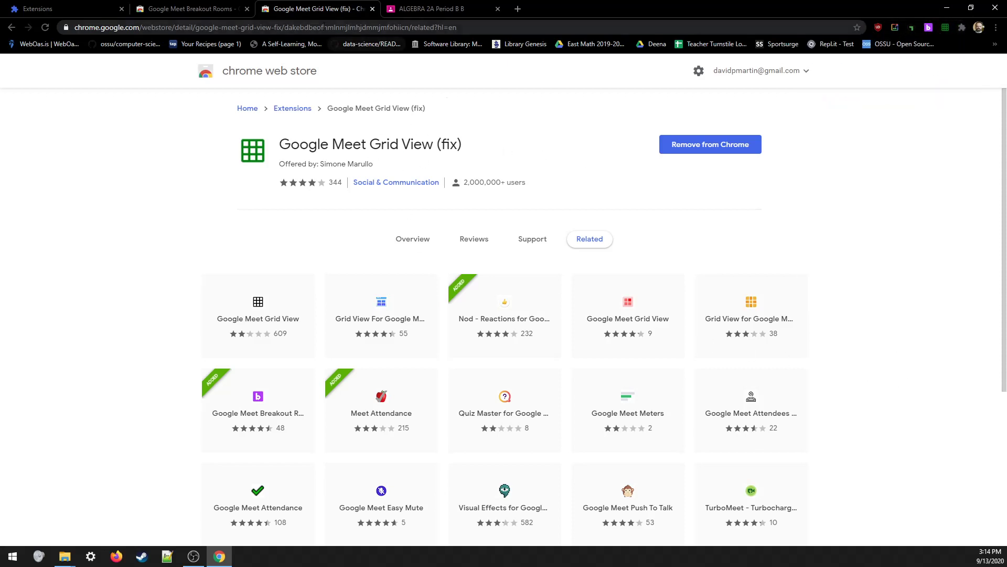
pyautogui.click(121, 9)
pyautogui.click(123, 9)
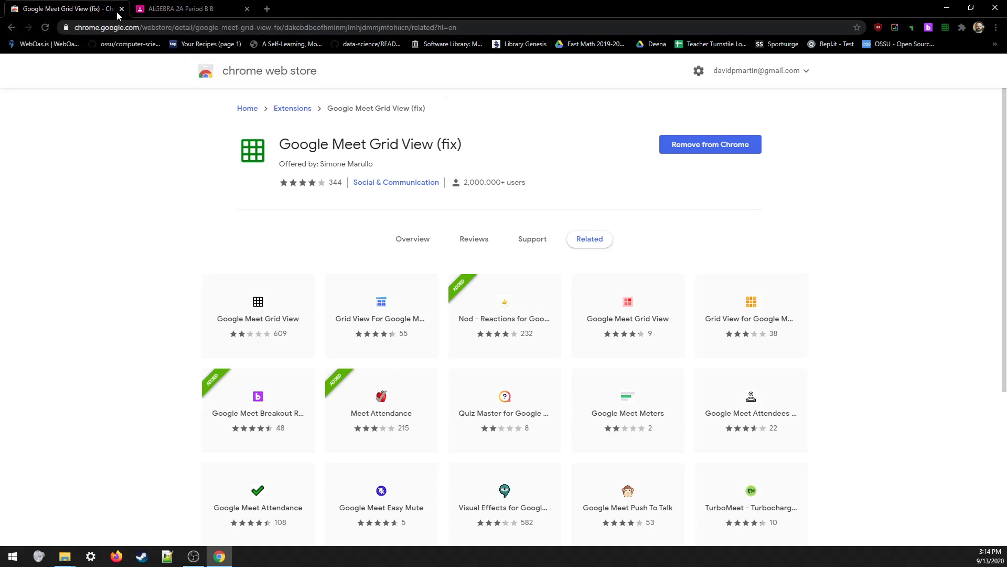
# - Close the Grid View tab and open the ALGEBRA 2A Period B Meet link from Classroom
pyautogui.click(123, 9)
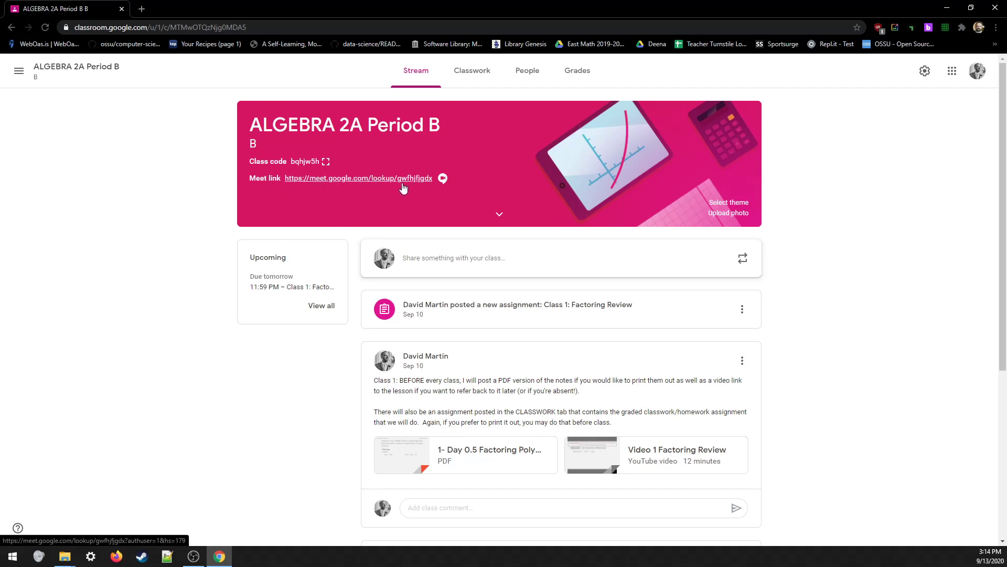
pyautogui.click(336, 179)
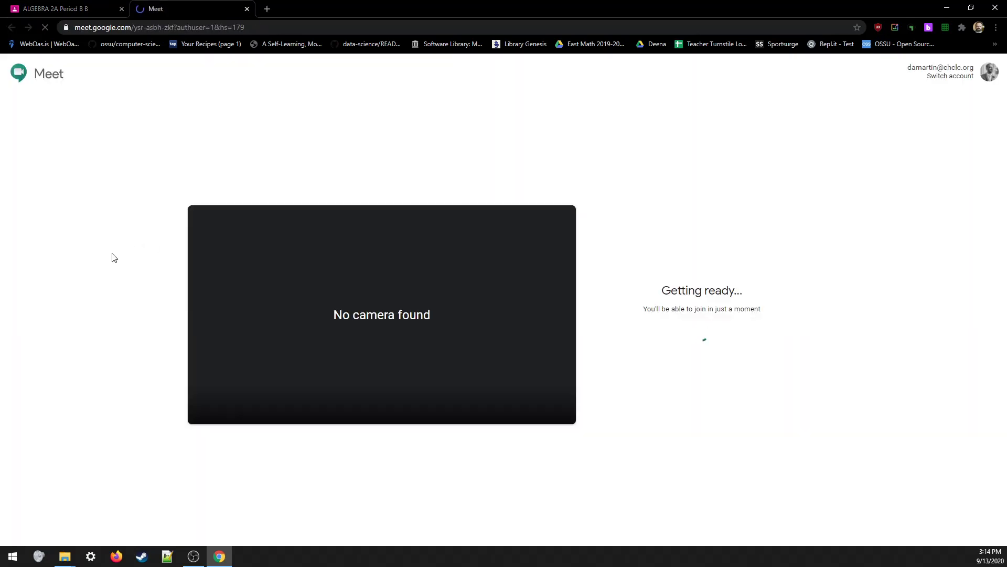
# - Turn off camera and microphone, join the class meeting, and dismiss the joining info
pyautogui.click(403, 401)
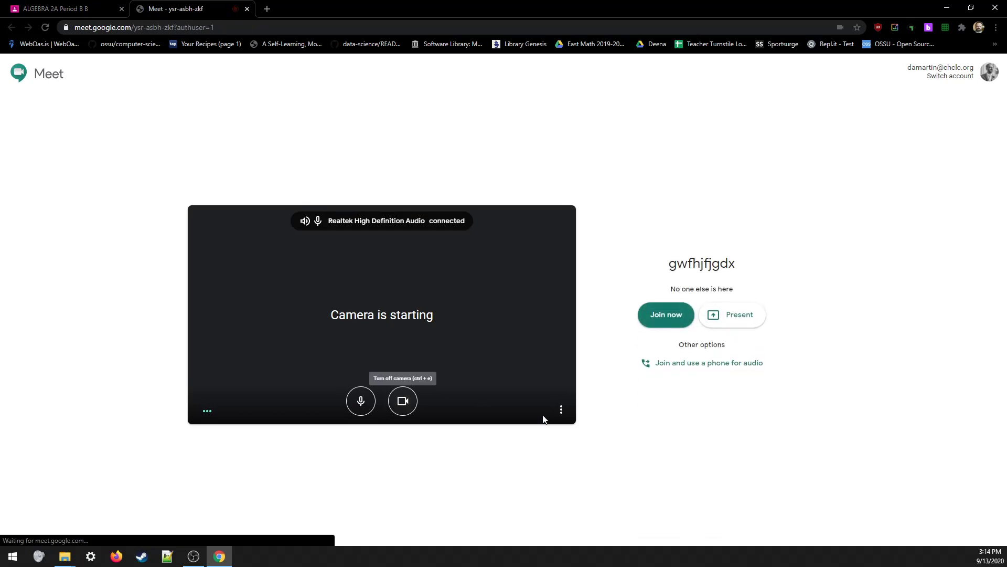
pyautogui.click(404, 404)
pyautogui.click(360, 404)
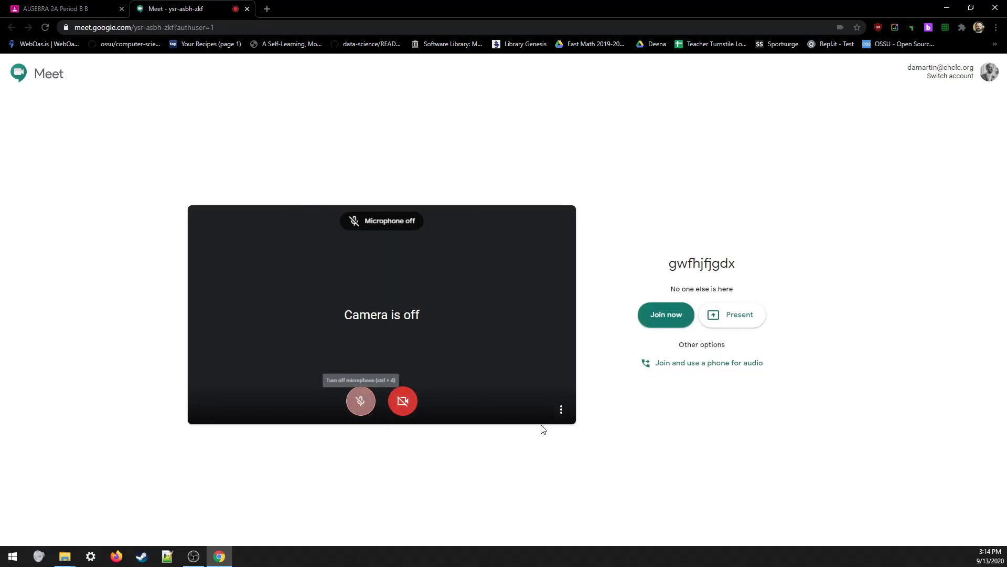
pyautogui.click(665, 315)
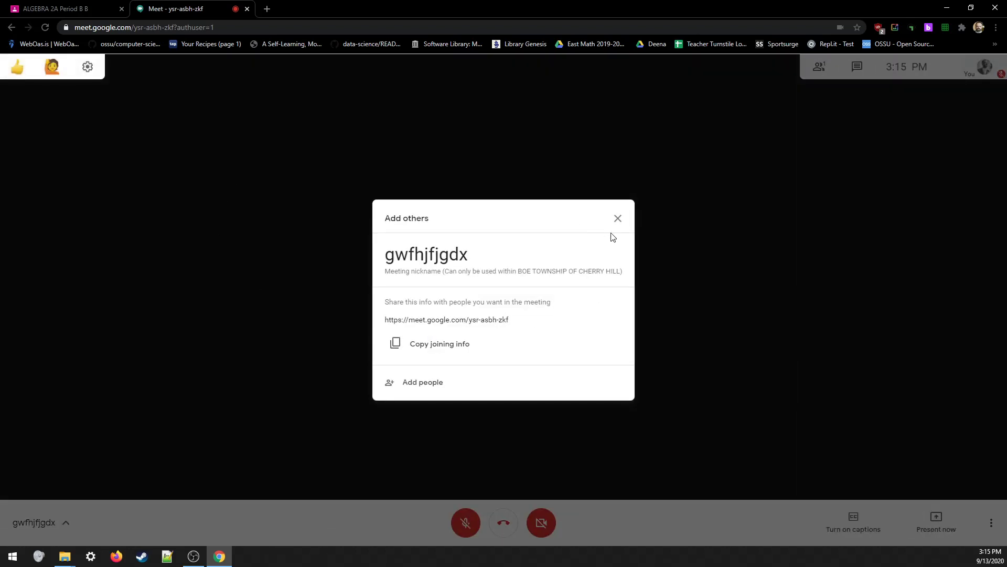
pyautogui.click(617, 219)
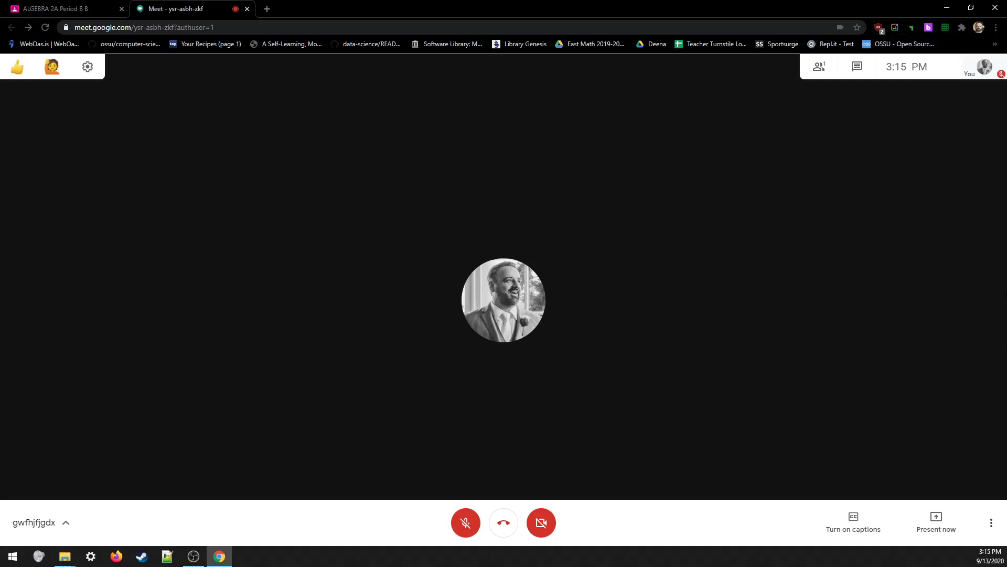
pyautogui.click(990, 524)
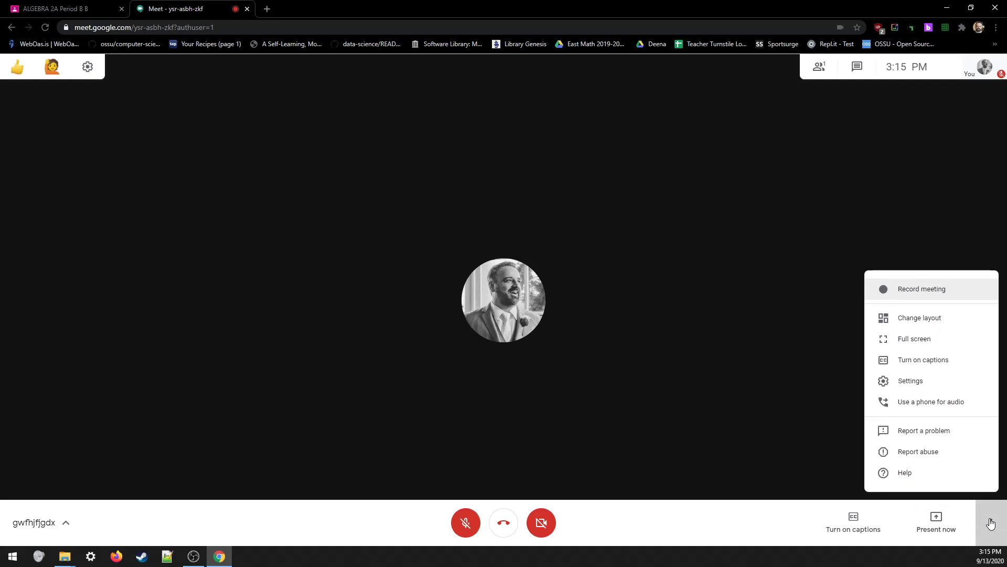
pyautogui.click(926, 321)
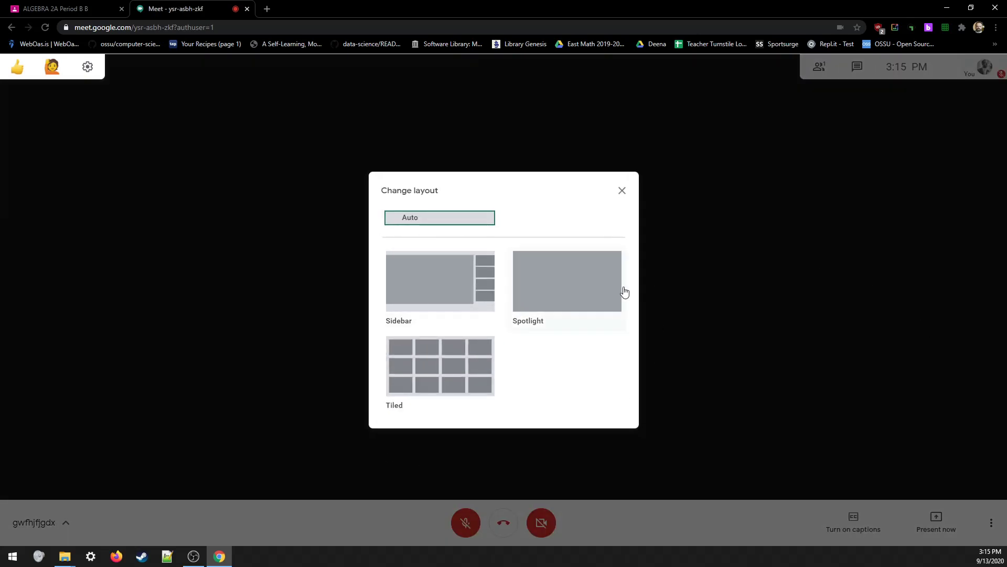
pyautogui.click(419, 379)
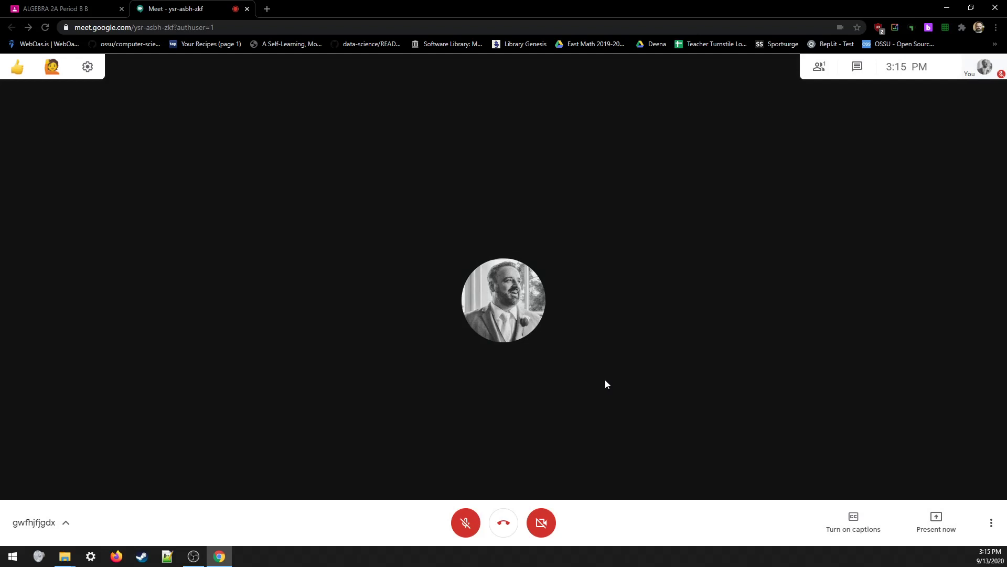
pyautogui.click(992, 522)
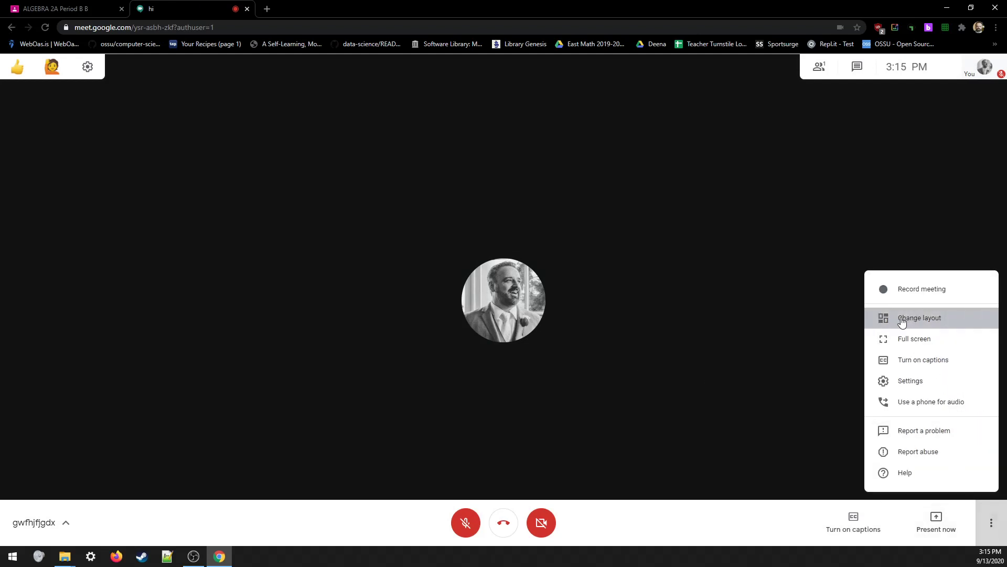
pyautogui.click(913, 318)
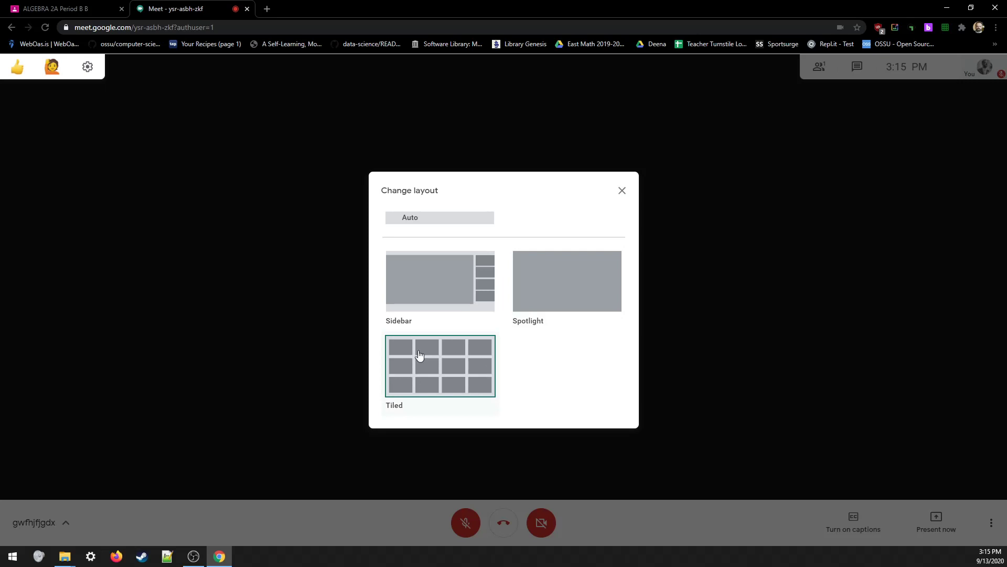
pyautogui.click(622, 190)
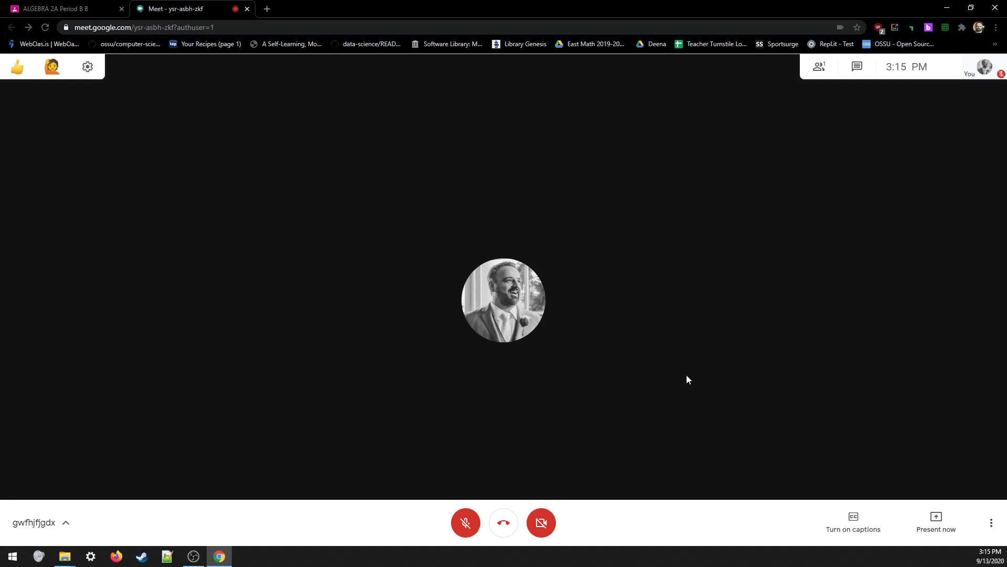
pyautogui.click(930, 31)
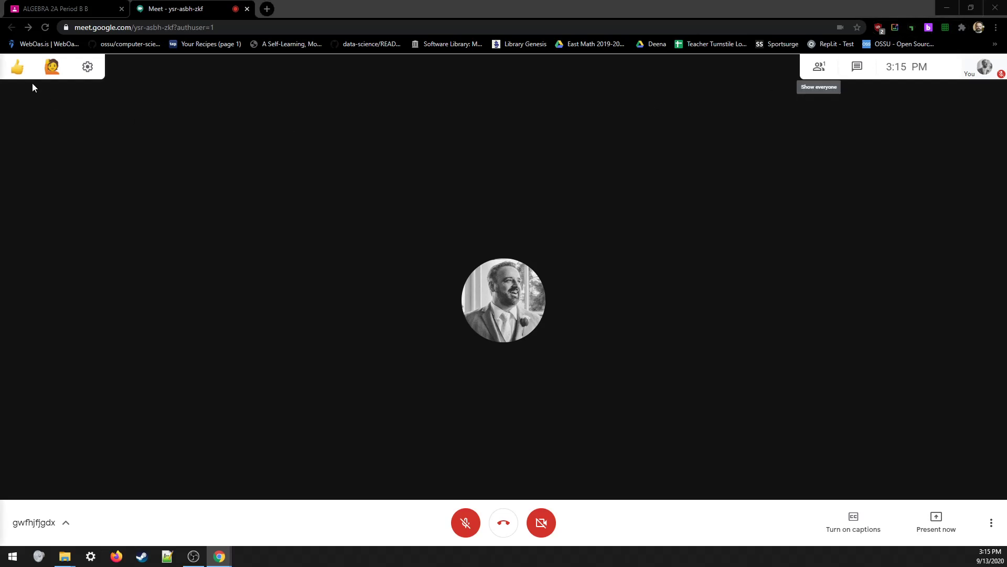
# - Place the Breakout Rooms window on the right beside a restored, narrowed Meet window
pyautogui.moveTo(0, 37); pyautogui.dragTo(708, 16)
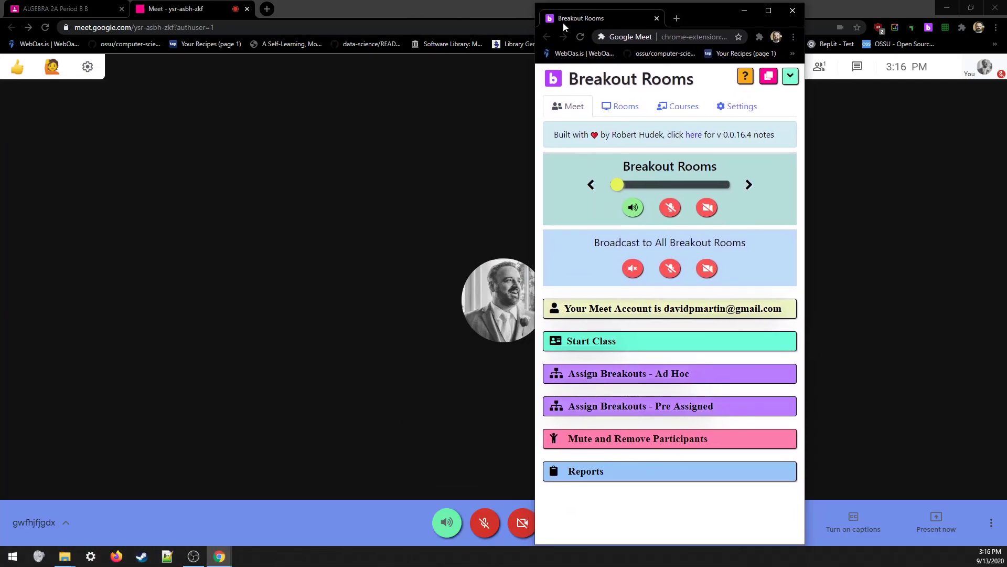
pyautogui.doubleClick(406, 10)
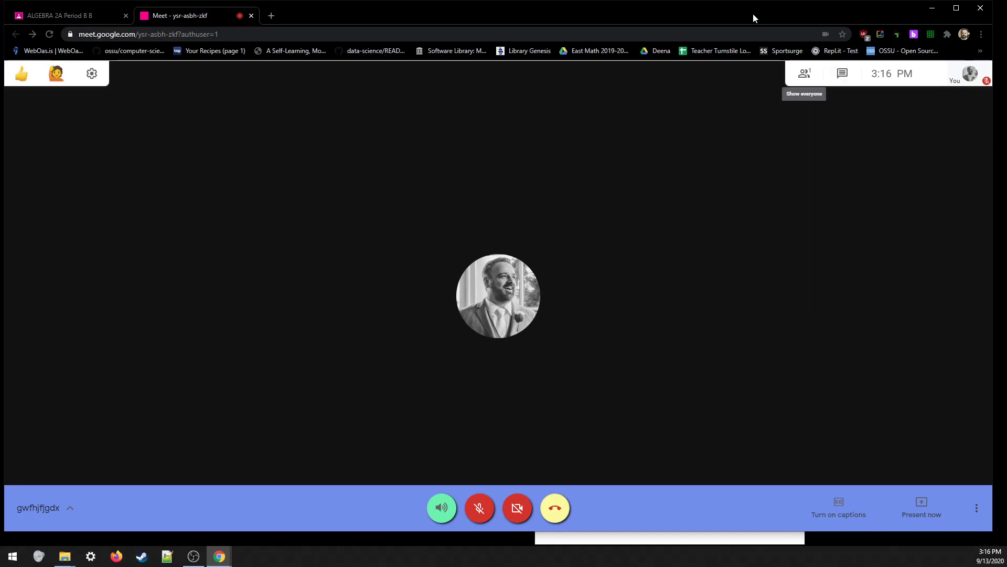
pyautogui.moveTo(753, 16); pyautogui.dragTo(616, 40)
pyautogui.moveTo(860, 209); pyautogui.dragTo(542, 209)
pyautogui.moveTo(405, 38); pyautogui.dragTo(574, 11)
pyautogui.moveTo(721, 19); pyautogui.dragTo(923, 18)
pyautogui.moveTo(706, 140); pyautogui.dragTo(733, 139)
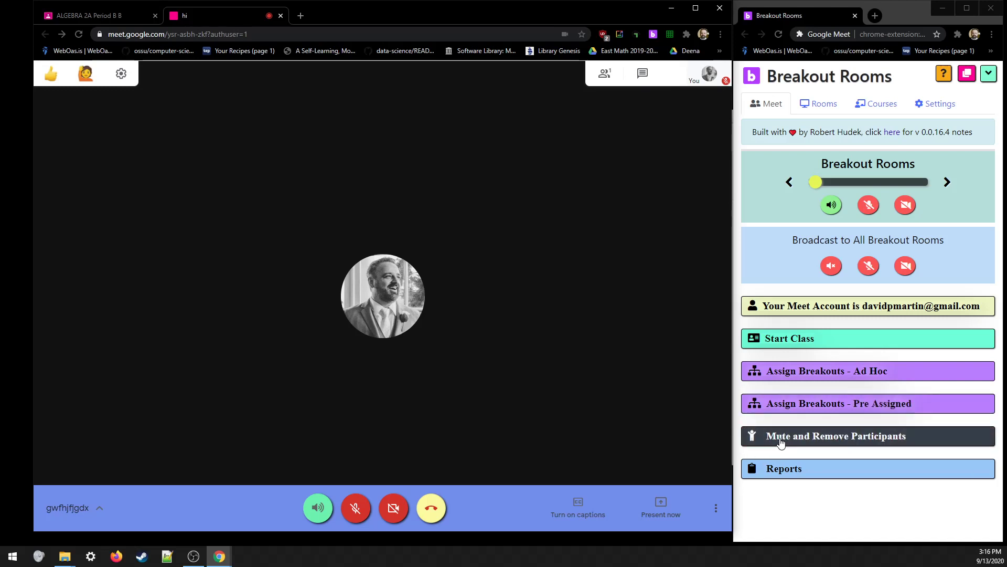
# - Preview and collapse the Reports copy options, then select the My Course entry under Courses
pyautogui.click(780, 470)
pyautogui.scroll(-2, 895, 458)
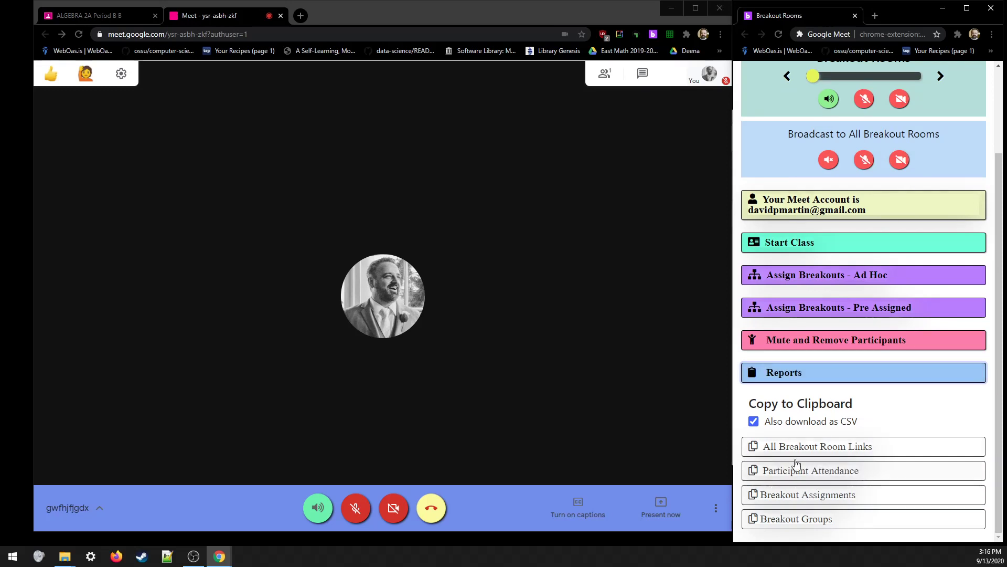
pyautogui.click(816, 369)
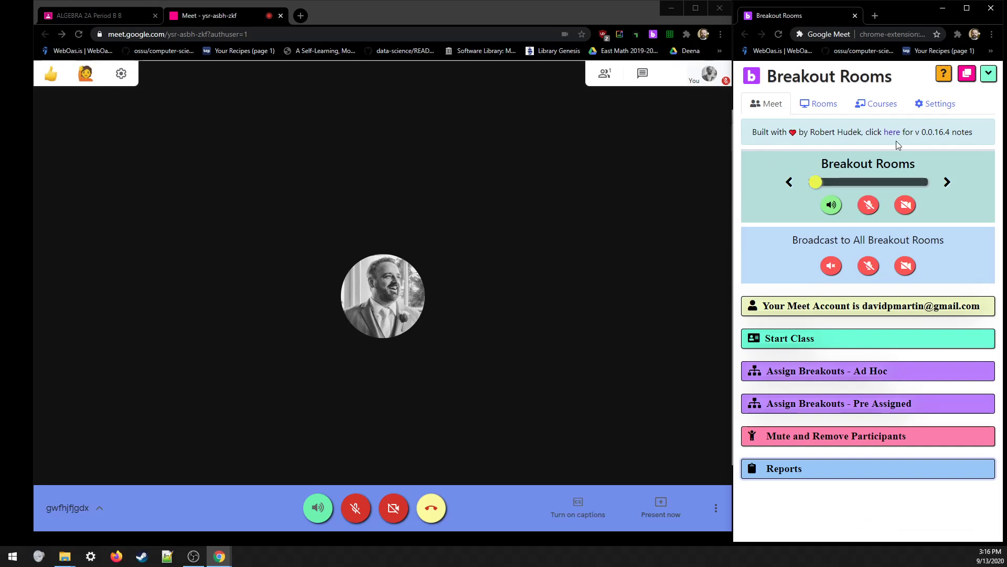
pyautogui.click(883, 108)
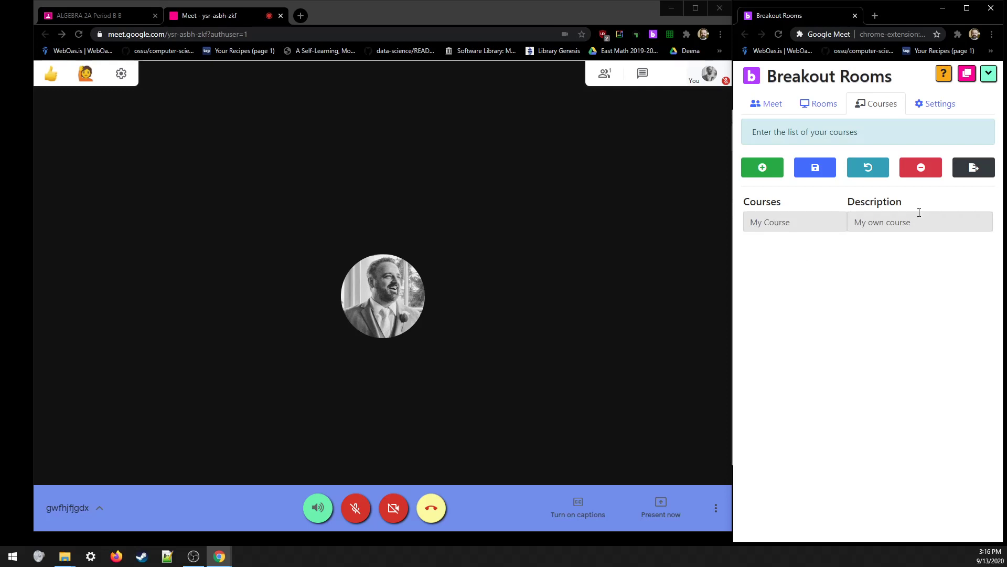
pyautogui.click(773, 217)
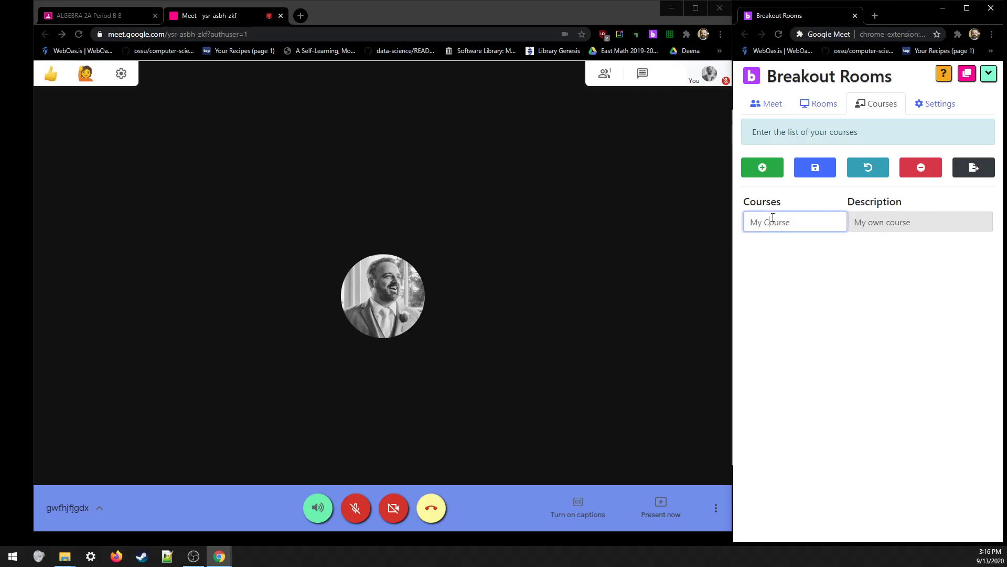
# - Rename My Course to 'Algebra 2A Period B' with description Period B
pyautogui.tripleClick(773, 217)
pyautogui.write('Algeb')
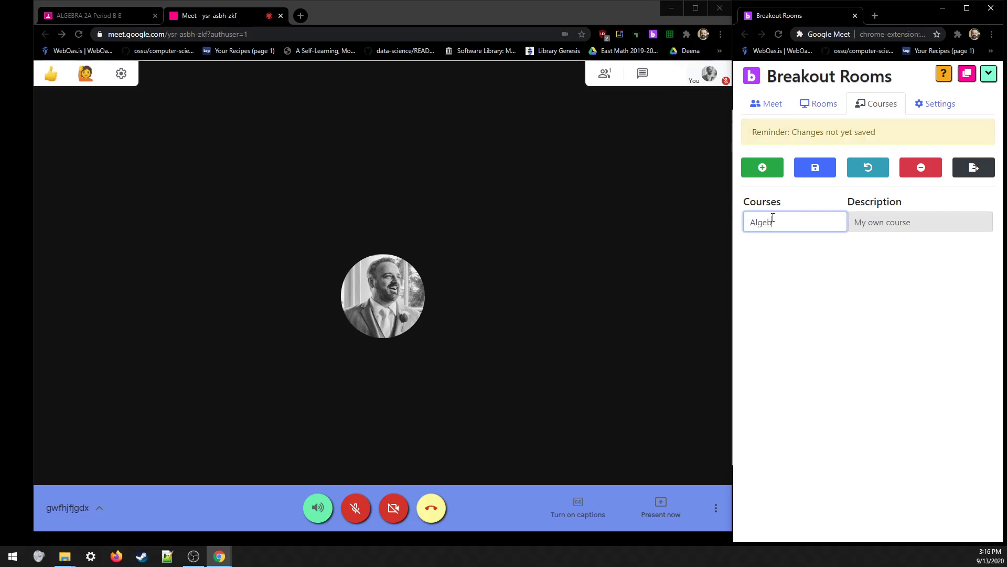
pyautogui.write('ra 2A Period B')
pyautogui.press('Tab')
pyautogui.write('P')
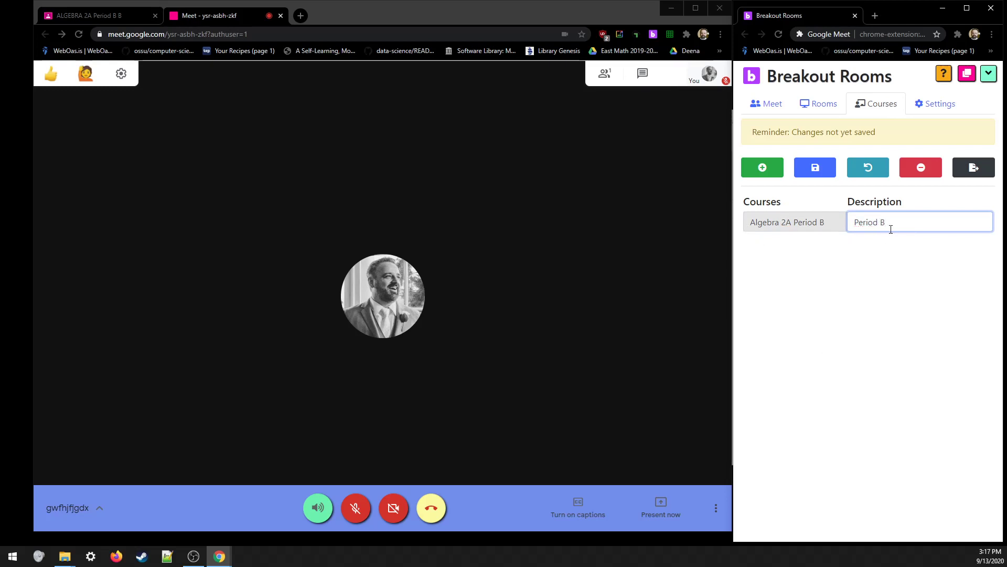
# - Add course 'Algebra 2A Period E' described as Period E and save the list
pyautogui.click(770, 171)
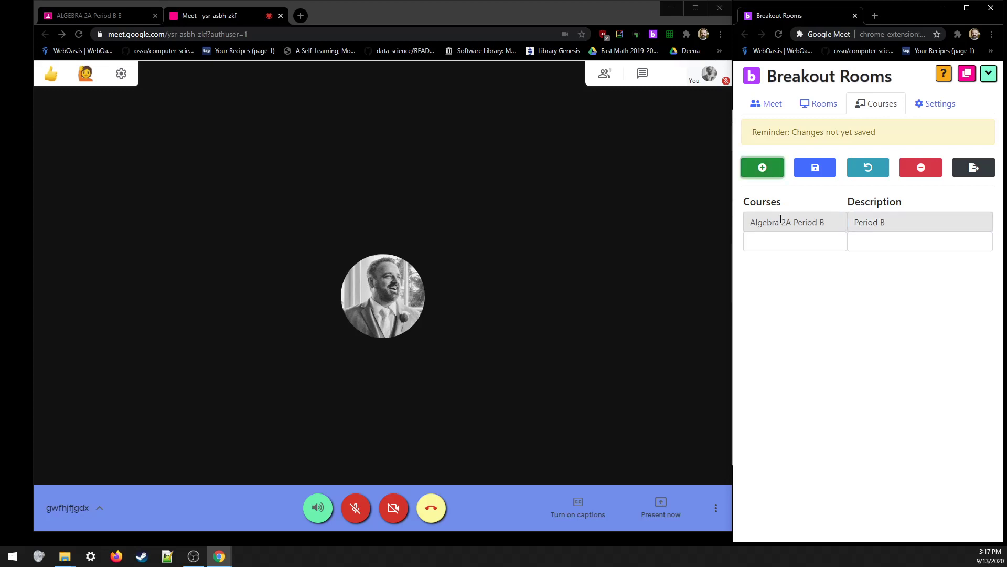
pyautogui.click(792, 240)
pyautogui.write('Al;gebr')
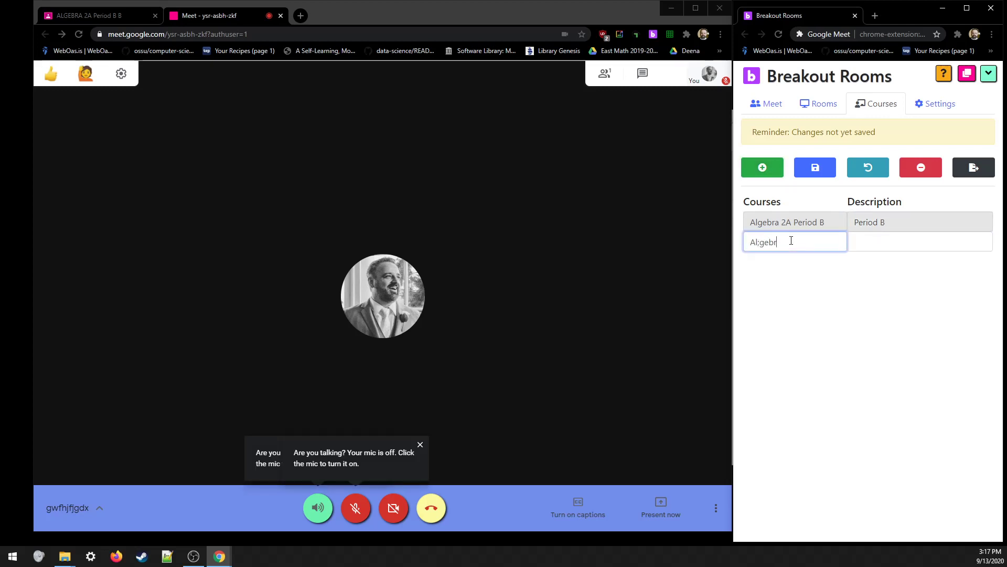
pyautogui.write('bra 2A Period E')
pyautogui.press('Tab')
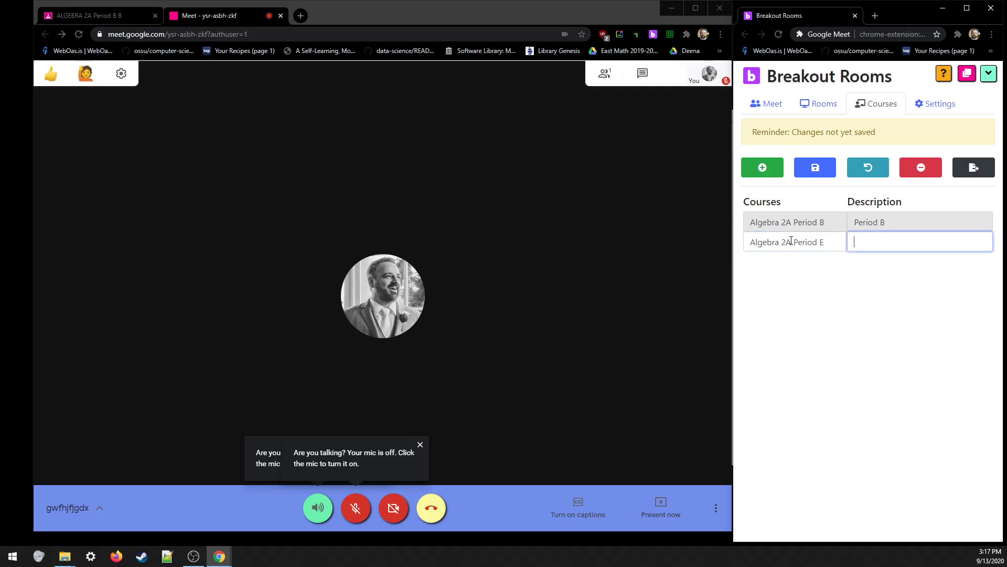
pyautogui.write('Period E')
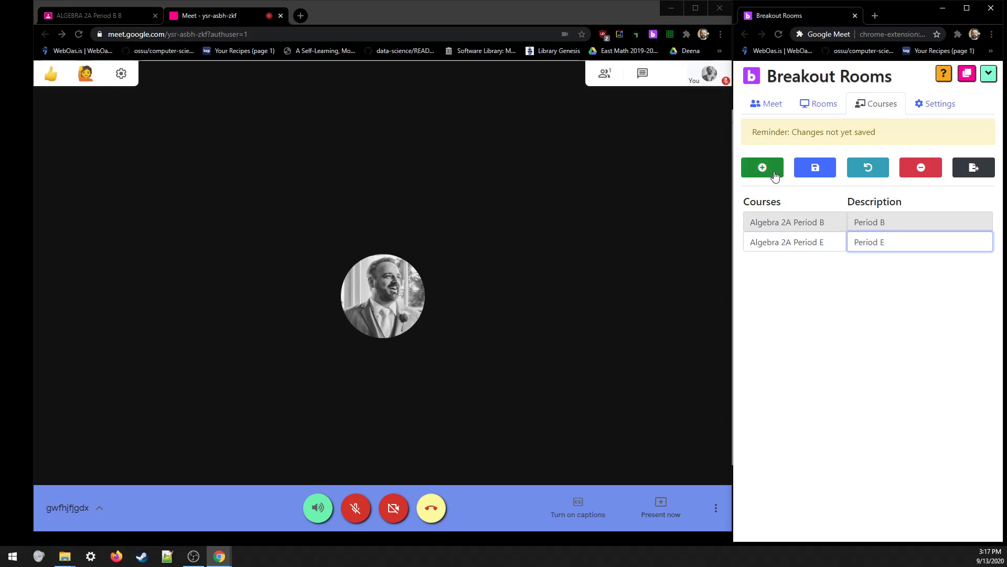
pyautogui.click(821, 169)
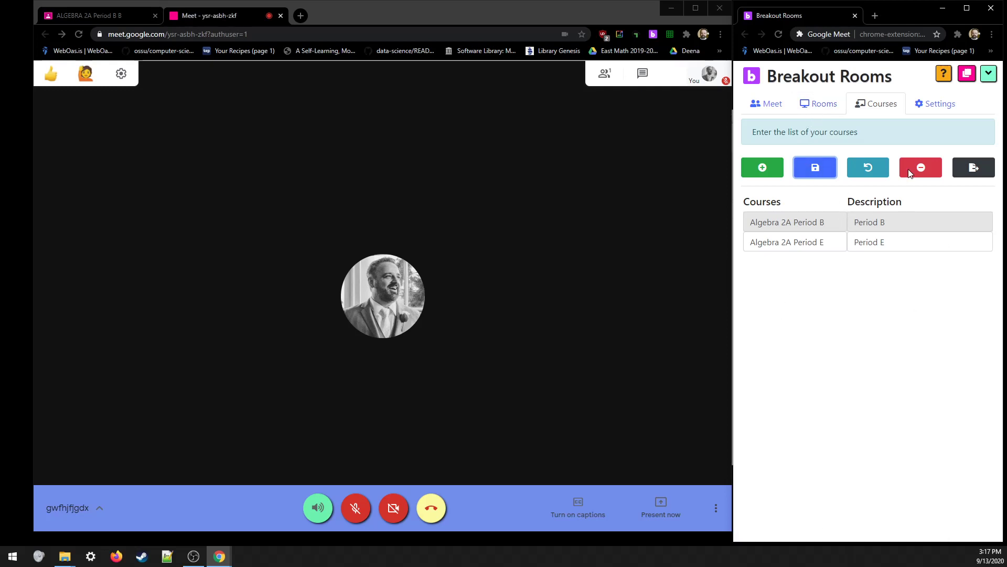
# - Open the Rooms tab and select course Algebra 2A Period B
pyautogui.click(827, 105)
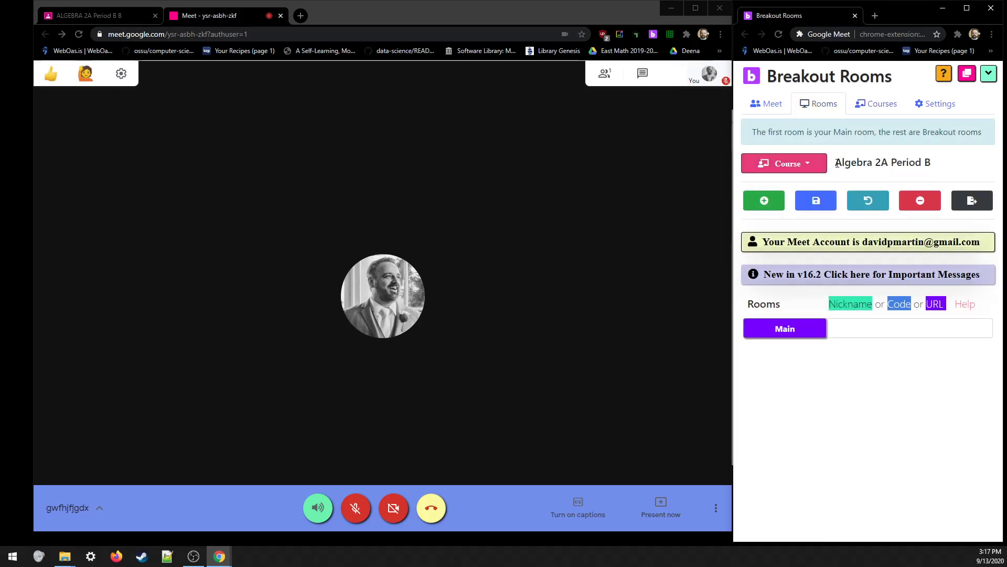
pyautogui.moveTo(838, 162); pyautogui.dragTo(934, 163)
pyautogui.click(919, 163)
pyautogui.click(789, 165)
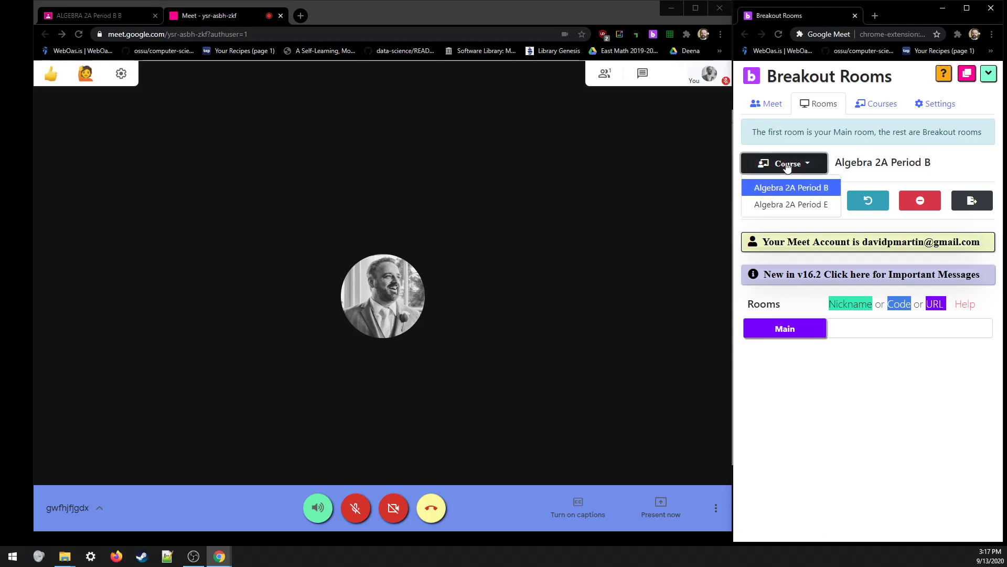
pyautogui.click(804, 210)
pyautogui.click(787, 164)
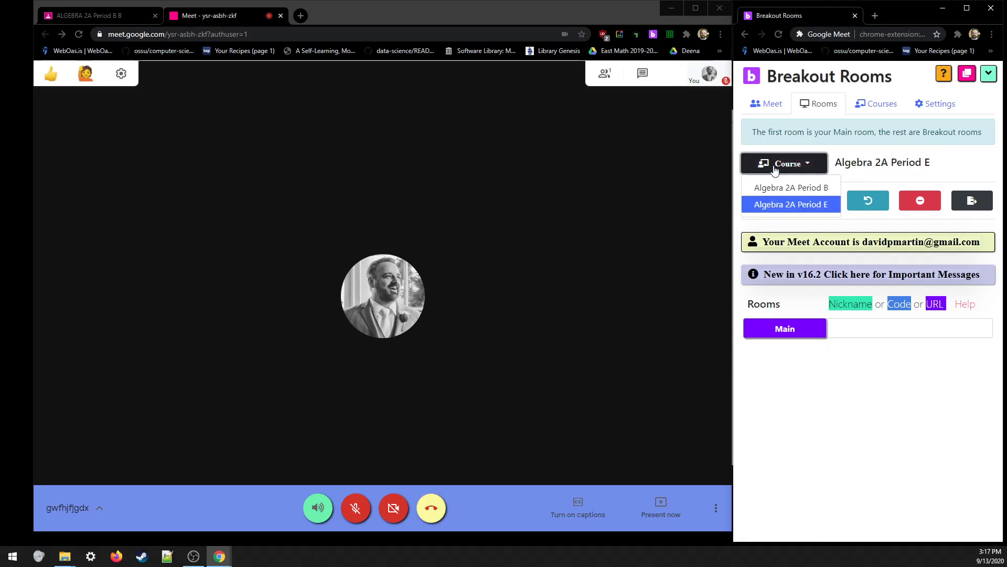
pyautogui.click(792, 188)
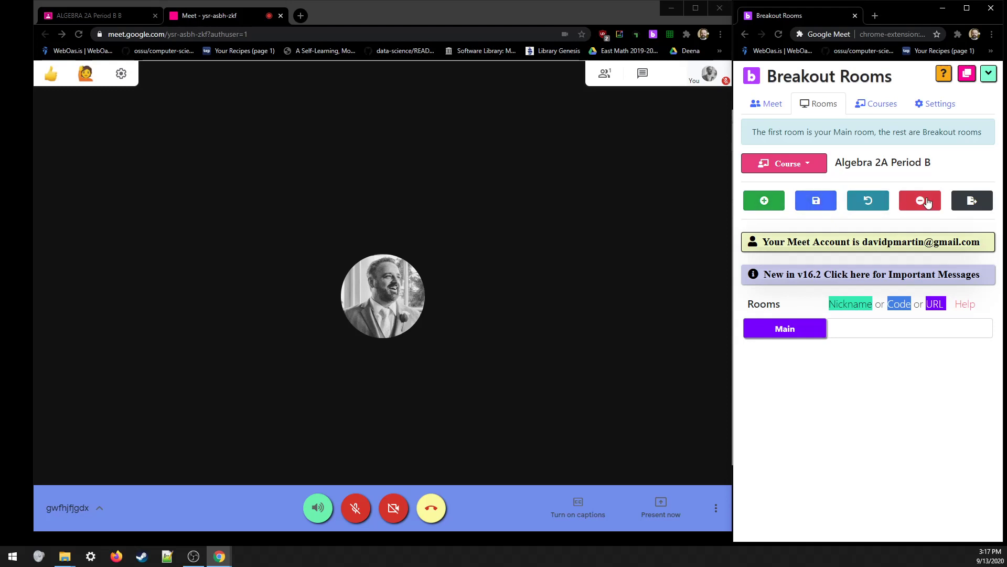
# - Add empty breakout room rows below Main with the green + button
pyautogui.click(766, 205)
pyautogui.click(766, 204)
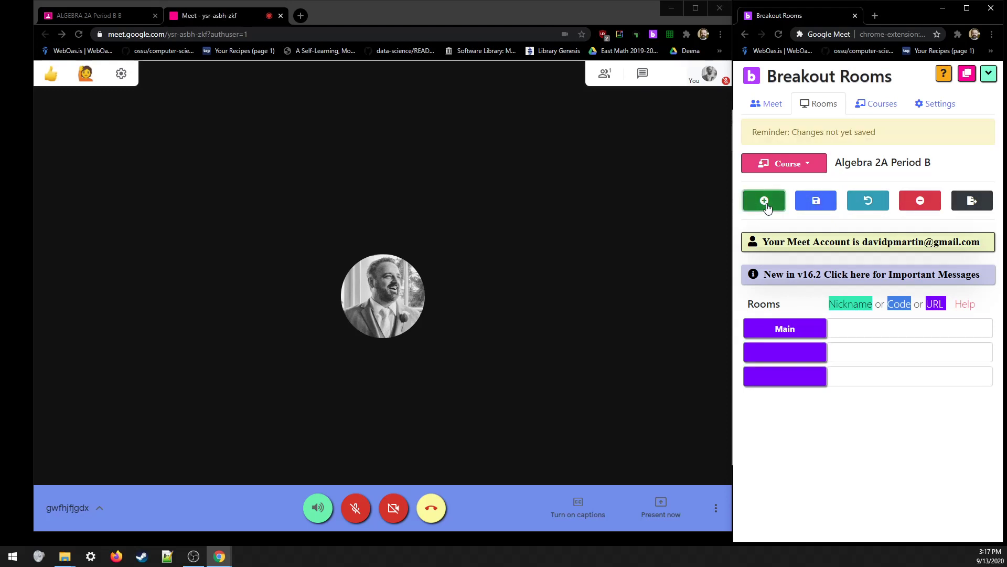
pyautogui.click(766, 205)
pyautogui.click(766, 205)
pyautogui.click(766, 204)
pyautogui.click(766, 205)
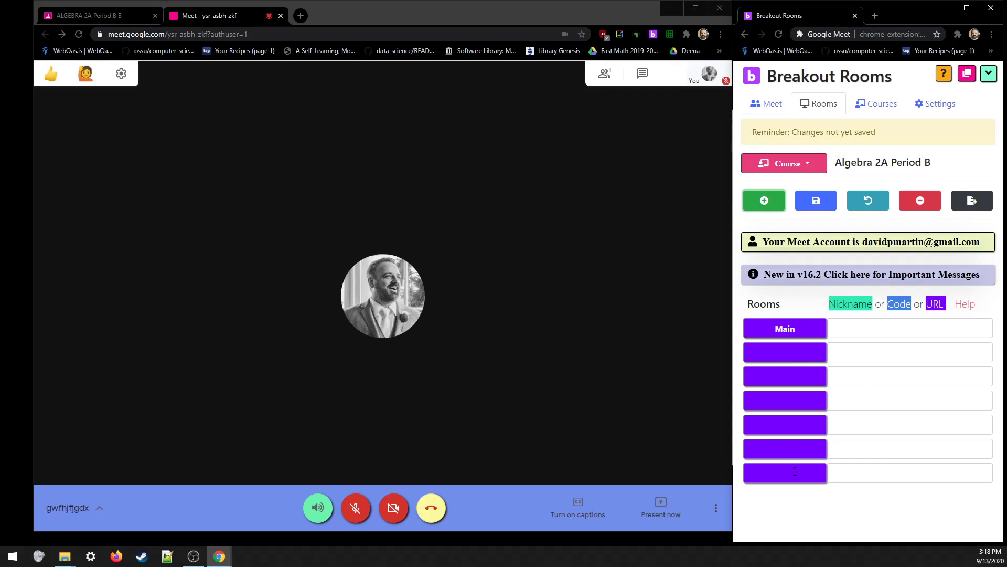
# - Type the room names Group 1, Group 2, Group 3, Group 5 and Group 6 into the rooms beneath Main
pyautogui.click(776, 354)
pyautogui.write('Group 1')
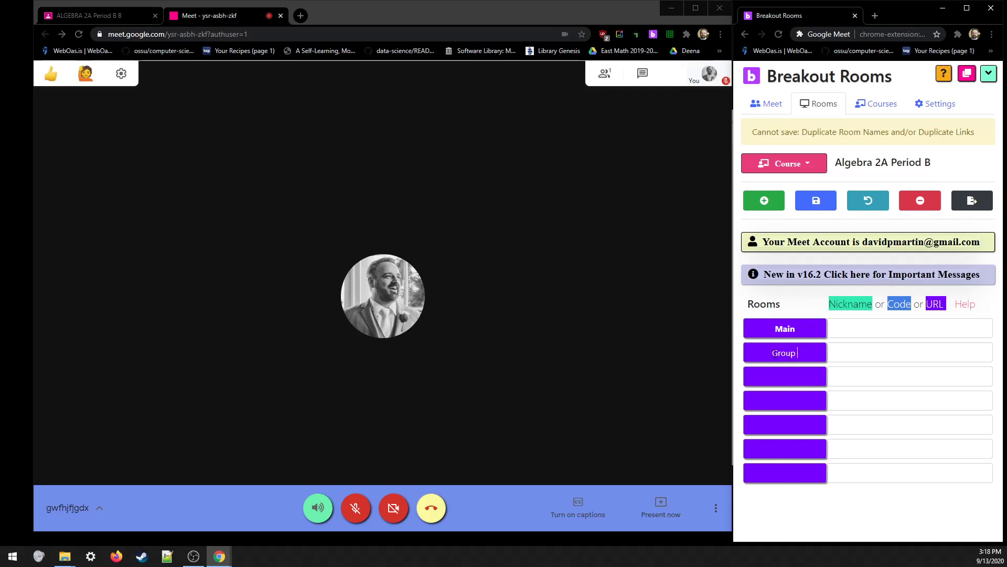
pyautogui.press('Tab')
pyautogui.write('Group 2')
pyautogui.press('Tab')
pyautogui.press('Tab')
pyautogui.write('Group 3')
pyautogui.press('Tab')
pyautogui.press('Tab')
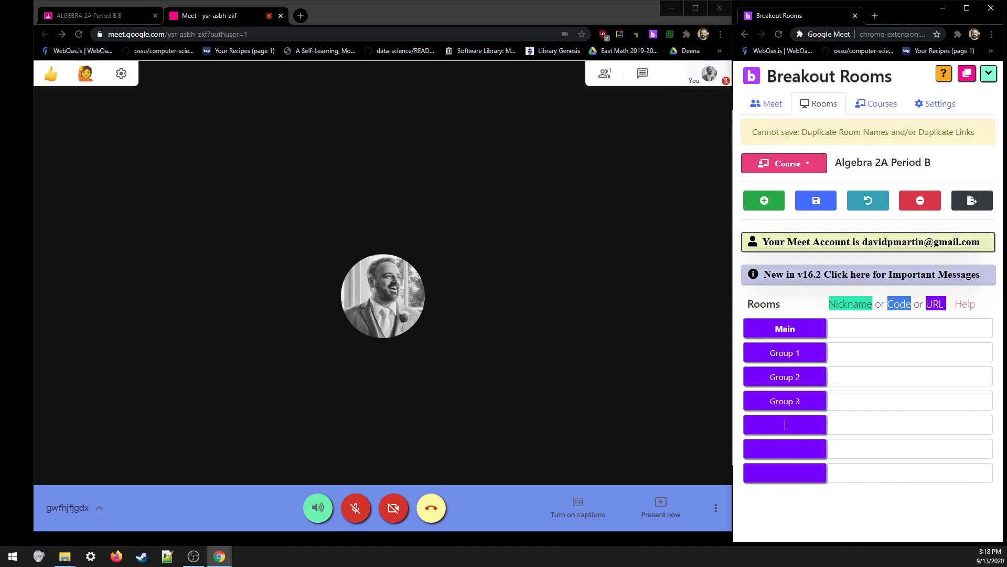
pyautogui.write('Group 3')
pyautogui.press('Tab')
pyautogui.write('Group 5')
pyautogui.press('Tab')
pyautogui.press('Tab')
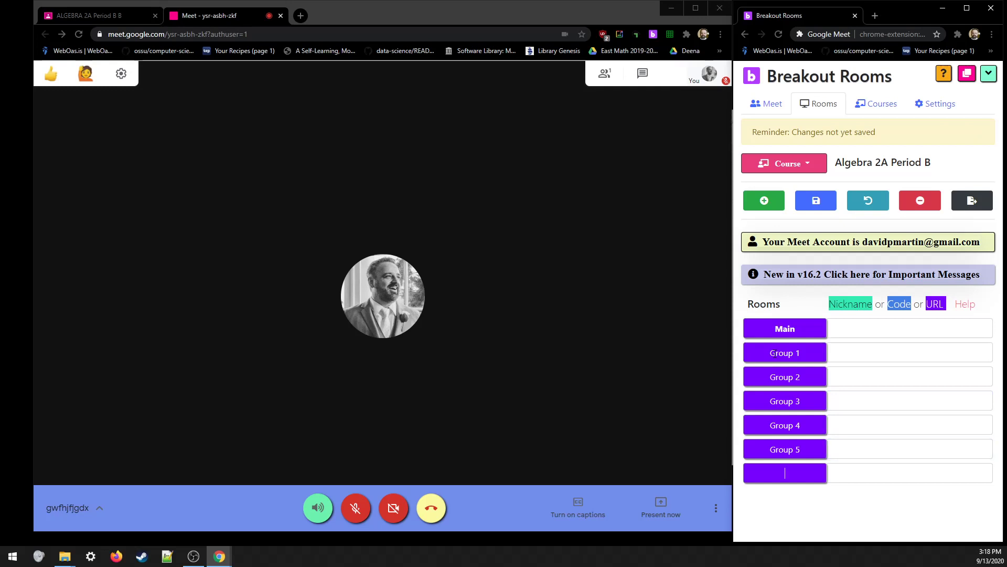
pyautogui.write('Group 6')
# - Step down through the Main and Group 1–4 link fields, returning to the Main link field
pyautogui.click(888, 326)
pyautogui.click(888, 352)
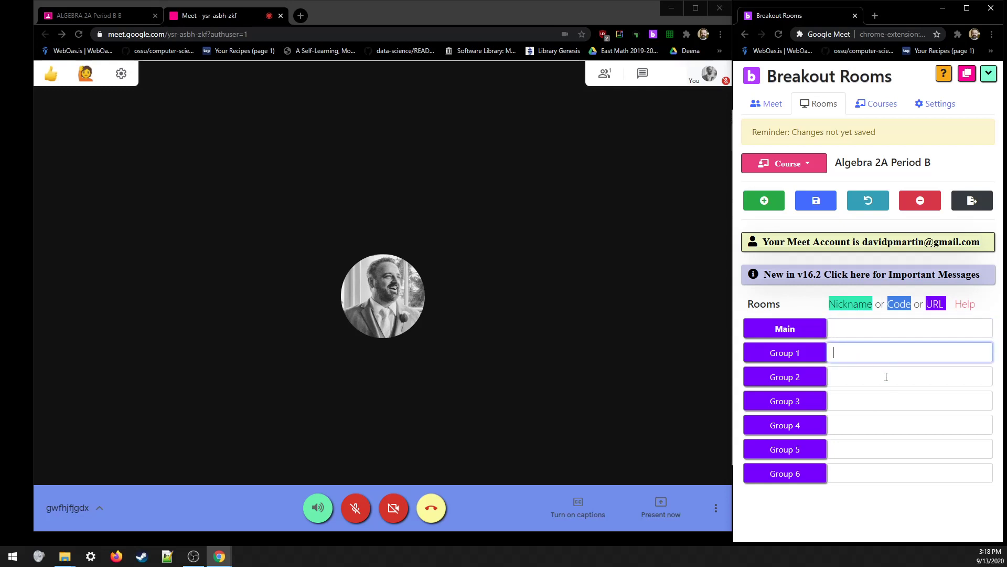
pyautogui.click(886, 377)
pyautogui.click(881, 401)
pyautogui.click(881, 423)
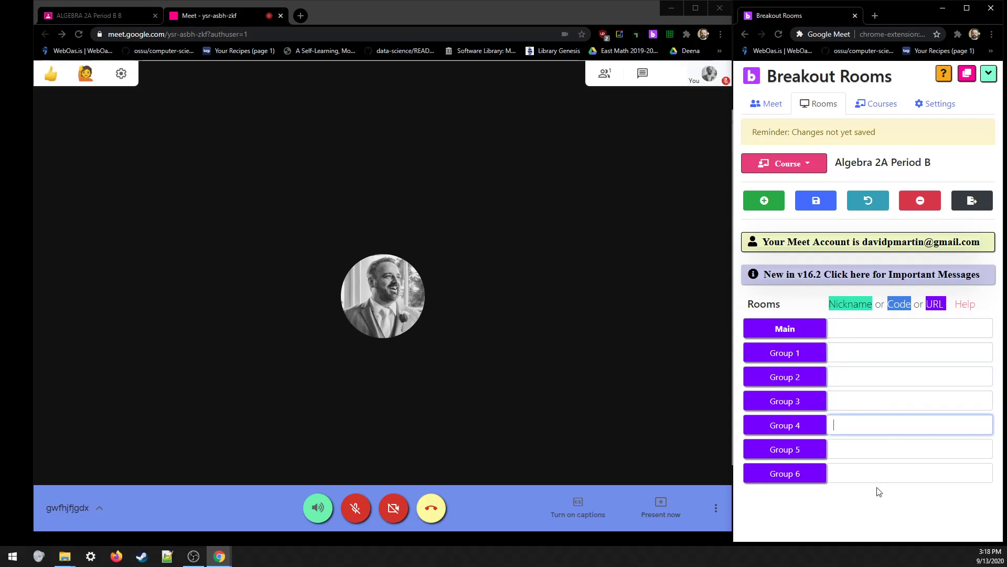
pyautogui.click(866, 327)
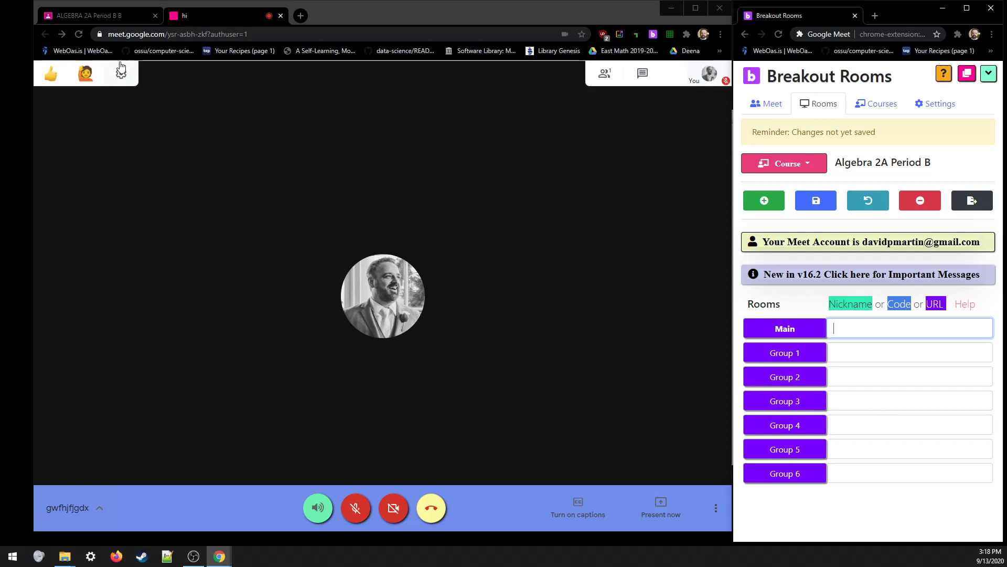
# - Copy the Algebra 2A Period B Meet link from Classroom and paste it into the Main room
pyautogui.click(71, 15)
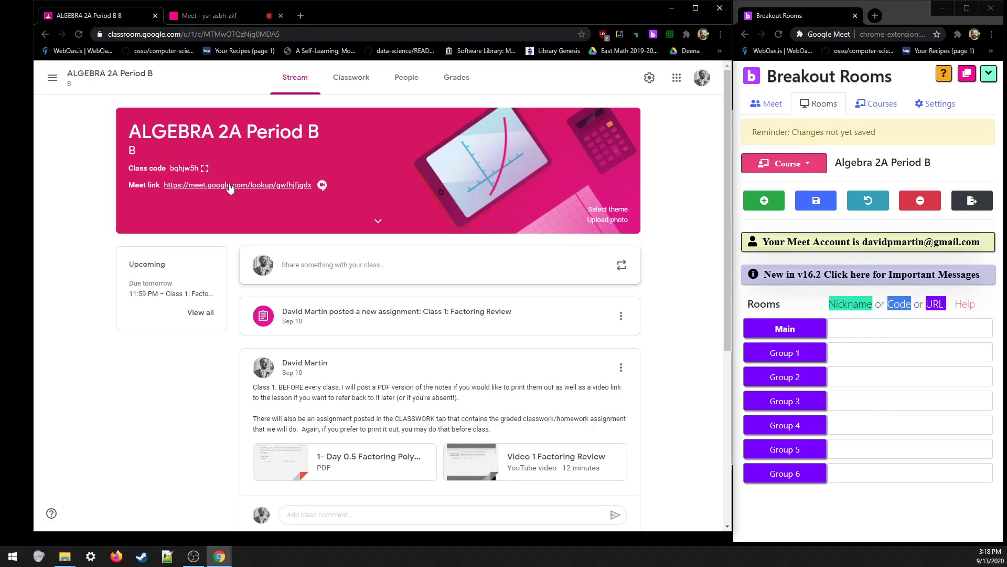
pyautogui.rightClick(232, 190)
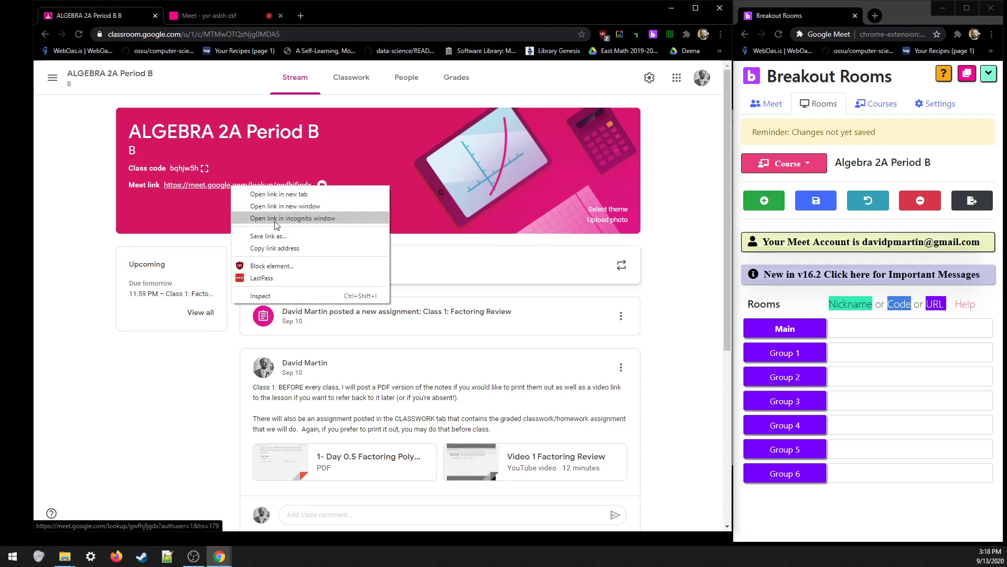
pyautogui.click(286, 249)
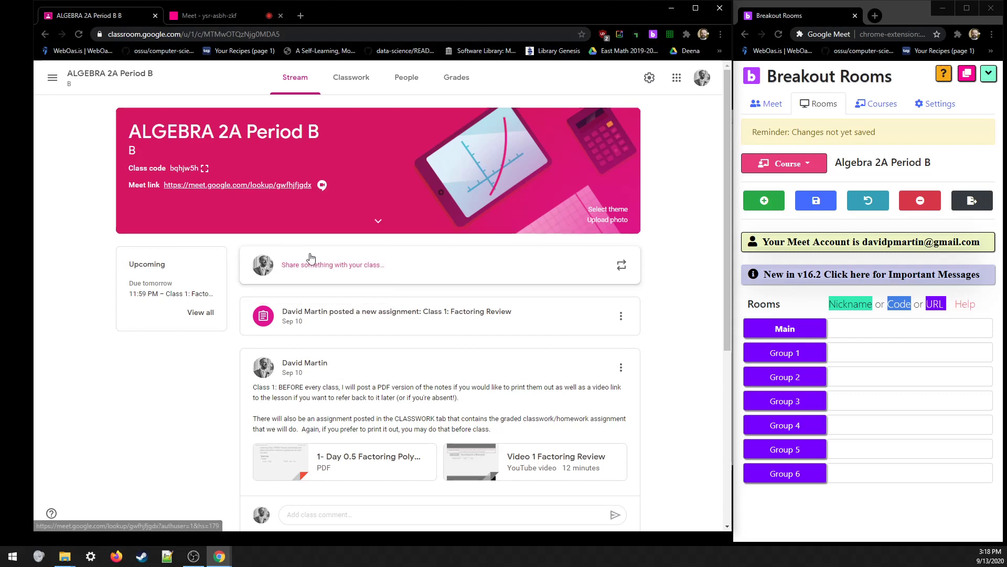
pyautogui.click(900, 329)
pyautogui.rightClick(888, 332)
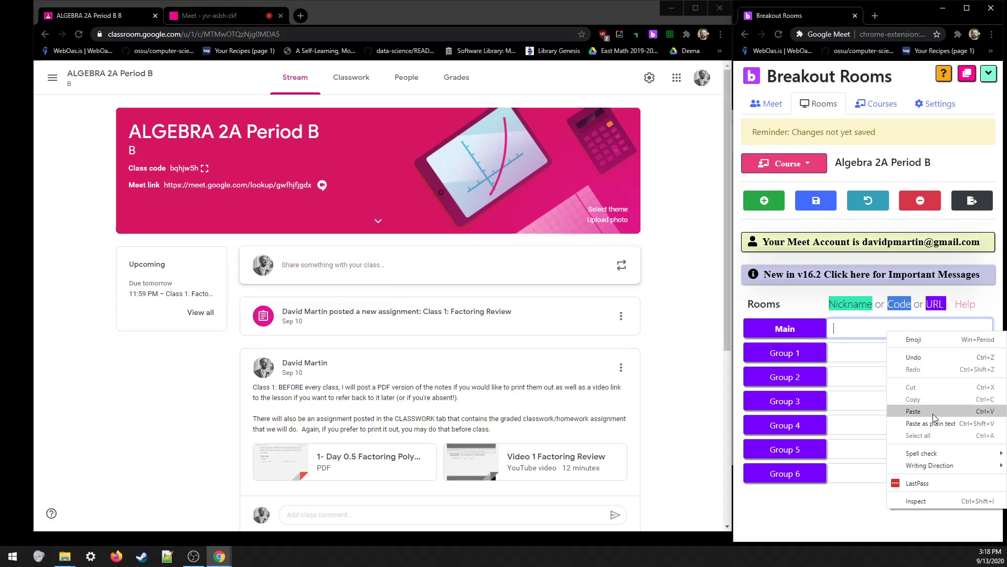
pyautogui.click(913, 412)
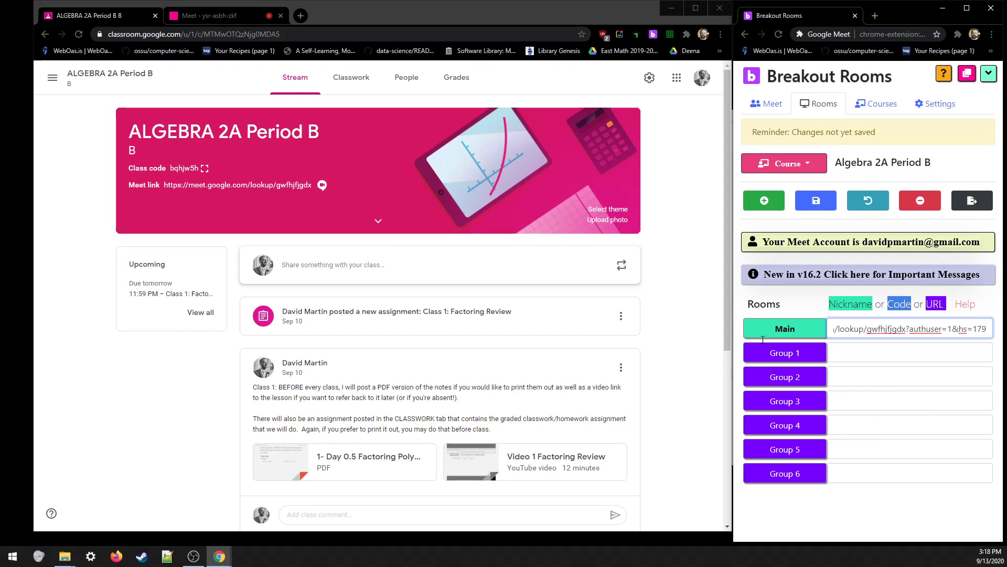
pyautogui.click(850, 354)
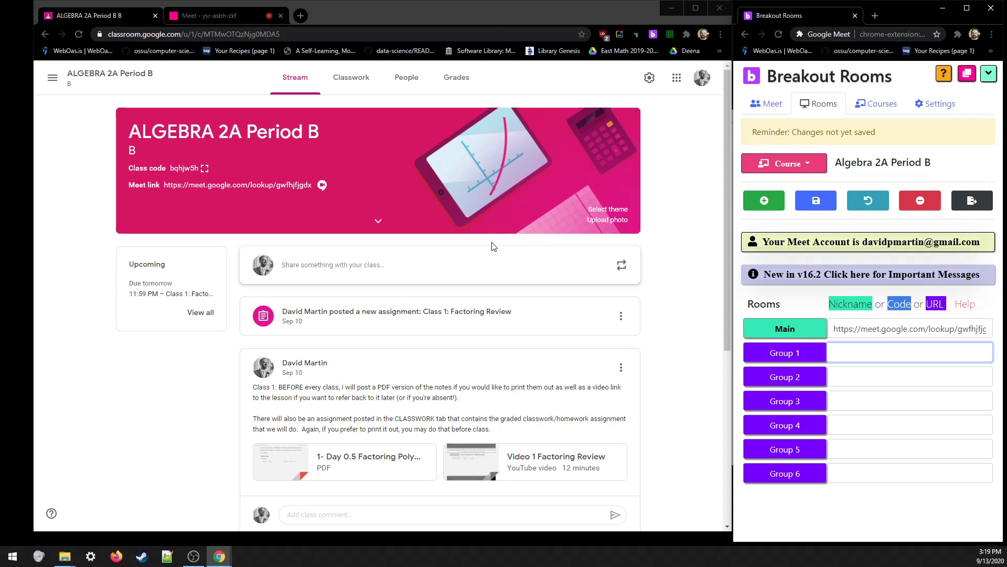
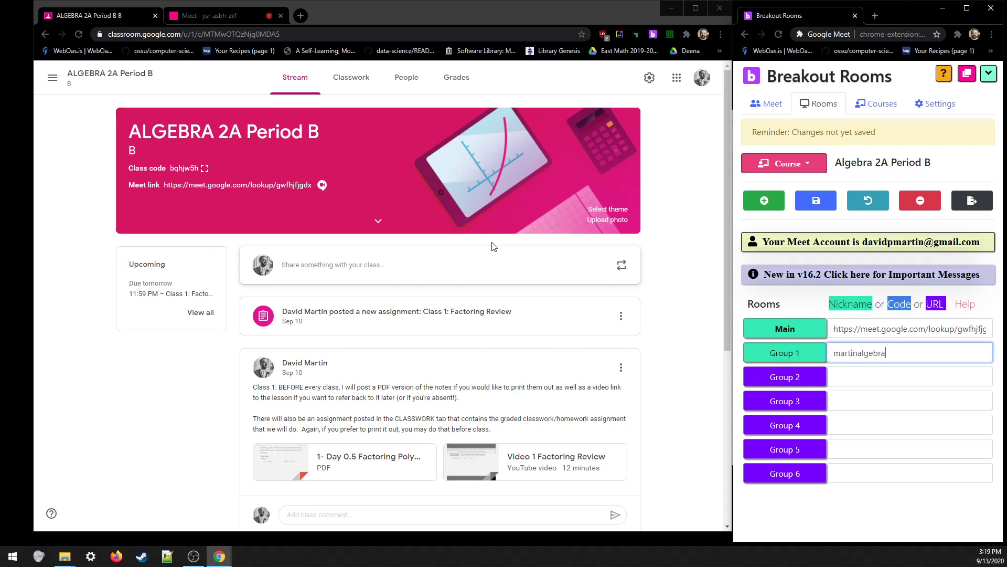
# - Enter Group 1's meeting nickname ending in 1 and copy it
pyautogui.hotkey('ctrl', 'a')
pyautogui.hotkey('ctrl', 'c')
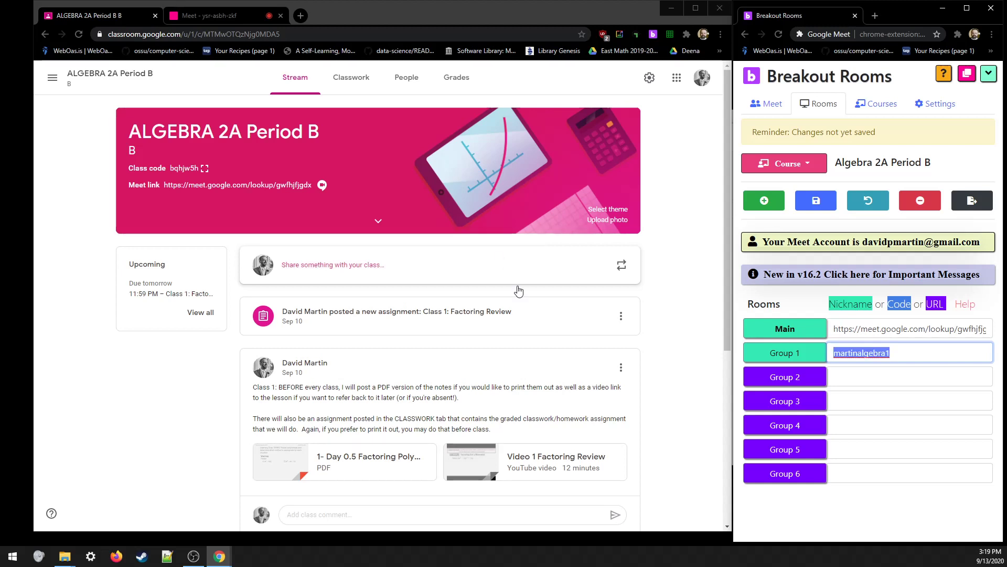
# - Paste the nickname into Groups 2 and 3, changing the final digit to 2 and 3
pyautogui.click(868, 376)
pyautogui.hotkey('ctrl', 'v')
pyautogui.press('BackSpace')
pyautogui.write('2')
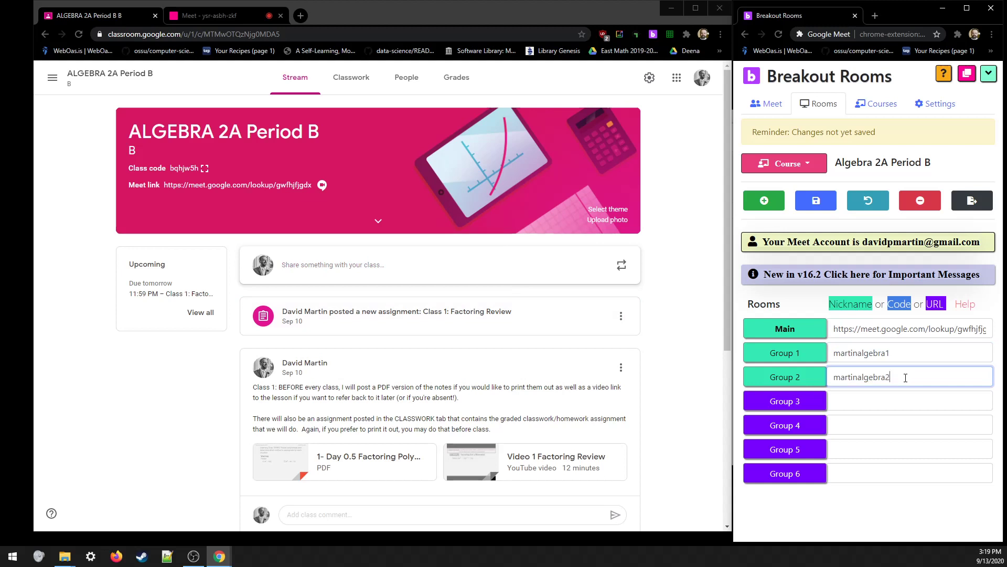
pyautogui.press('Tab')
pyautogui.hotkey('ctrl', 'v')
pyautogui.write('3')
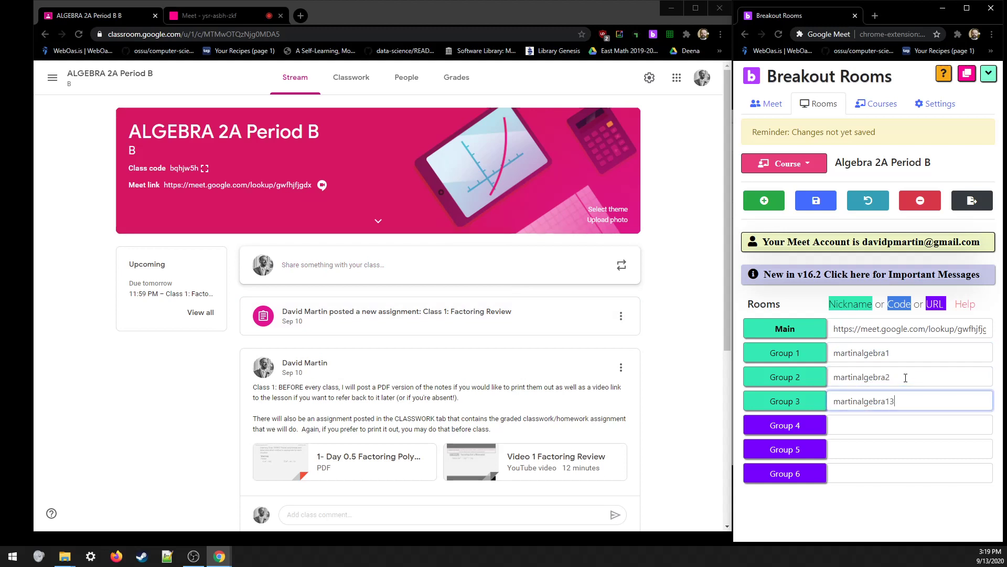
pyautogui.press('Tab')
# - Paste the nickname into Groups 4, 5 and 6, ending them in 4, 5 and 6
pyautogui.hotkey('ctrl', 'v')
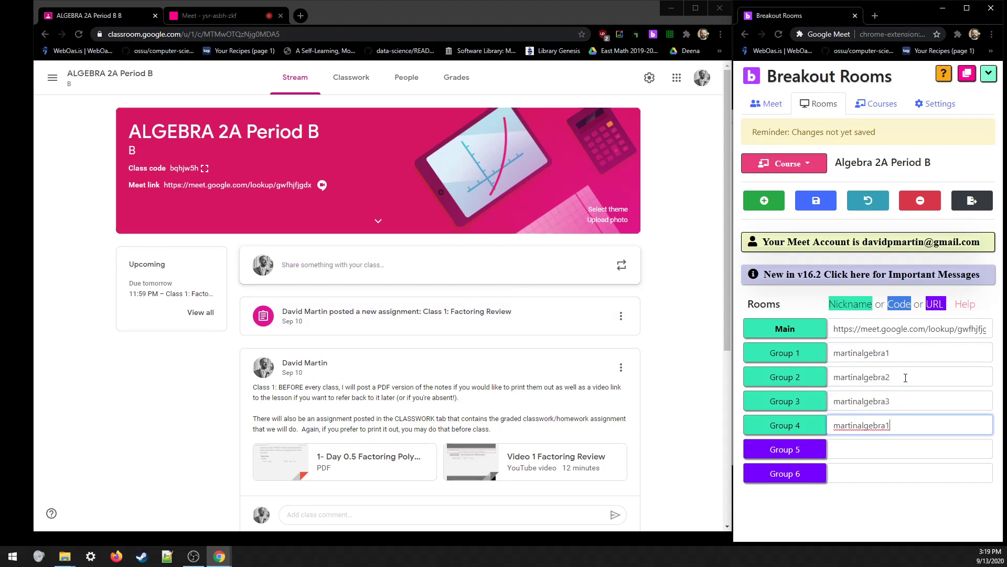
pyautogui.press('BackSpace')
pyautogui.write('4')
pyautogui.press('Tab')
pyautogui.hotkey('ctrl', 'v')
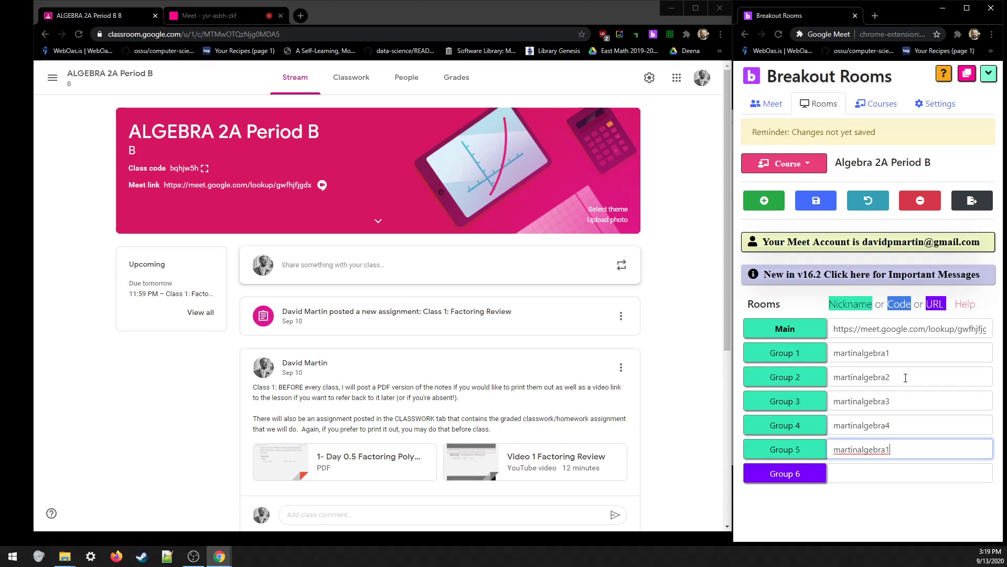
pyautogui.press('BackSpace')
pyautogui.write('5')
pyautogui.press('Tab')
pyautogui.hotkey('ctrl', 'v')
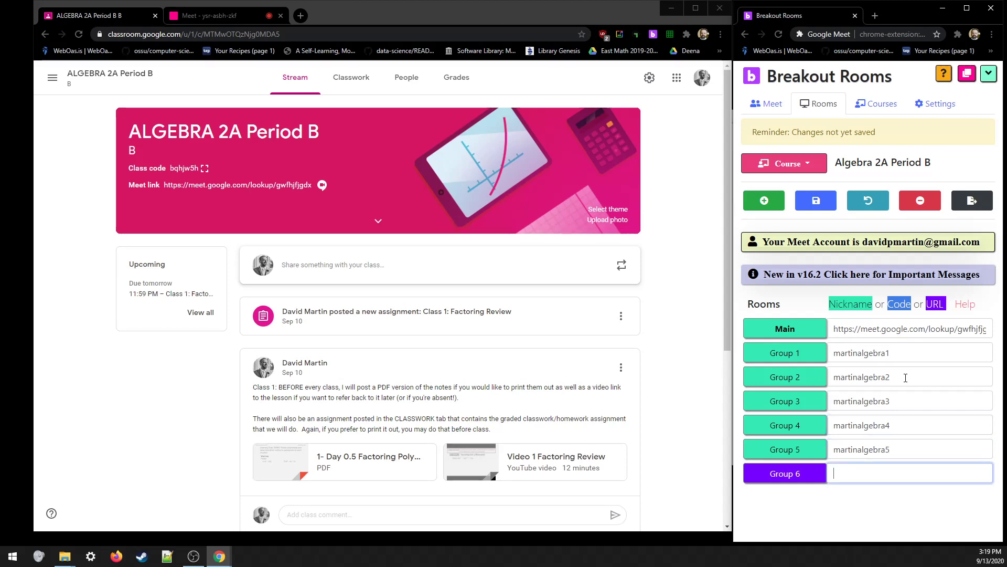
pyautogui.press('BackSpace')
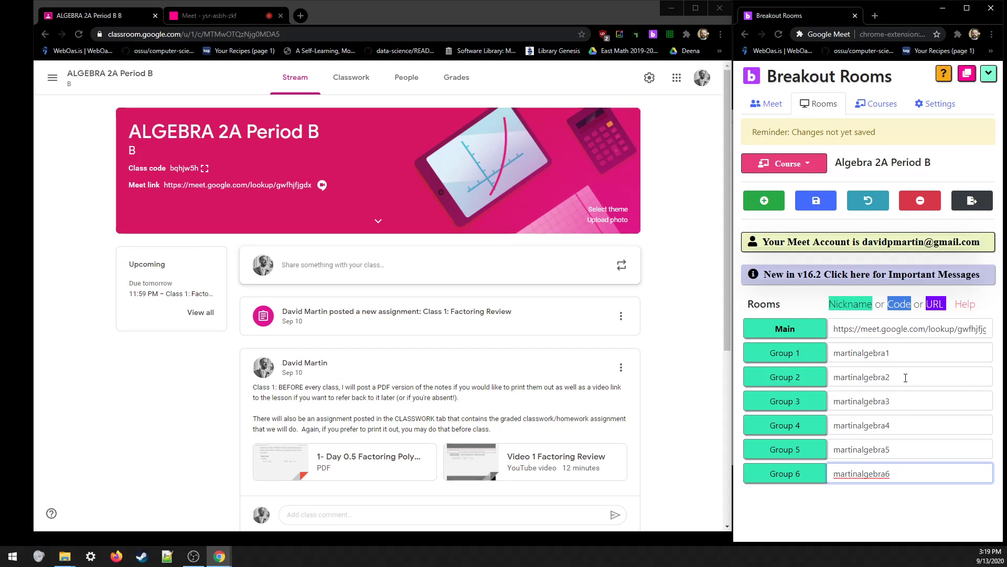
# - Check the Main URL and Group 1 nickname, then save the room links
pyautogui.click(955, 329)
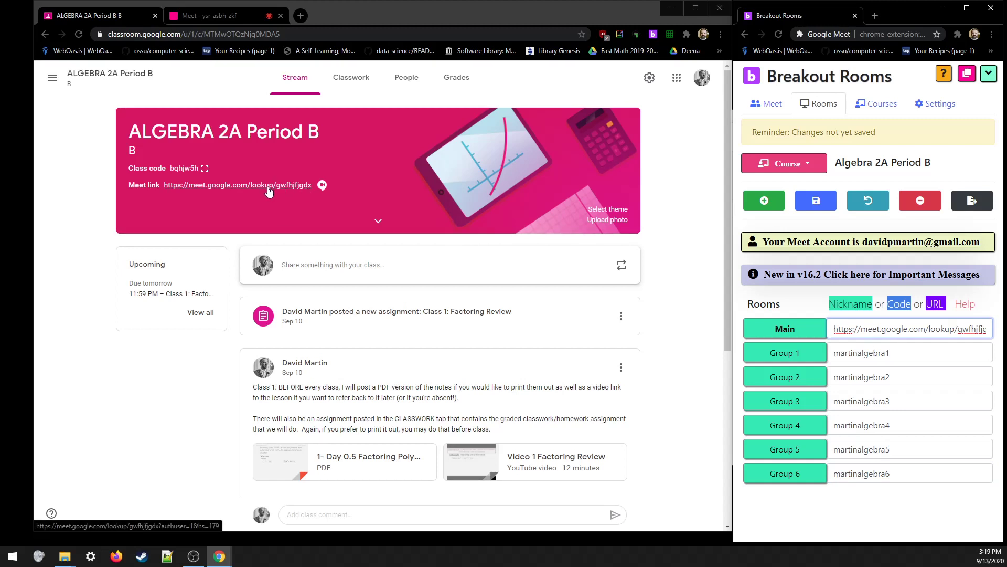
pyautogui.click(906, 354)
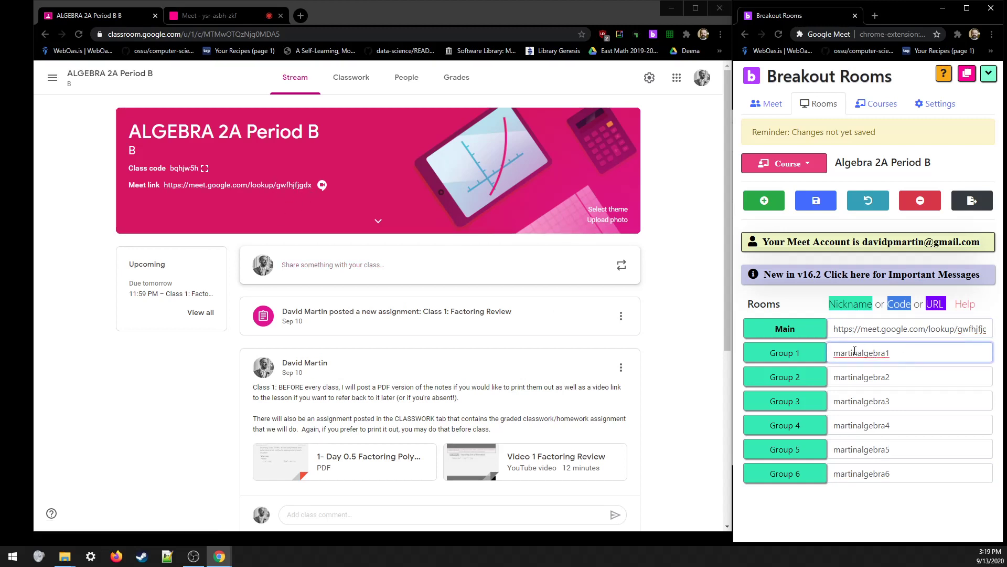
pyautogui.doubleClick(876, 356)
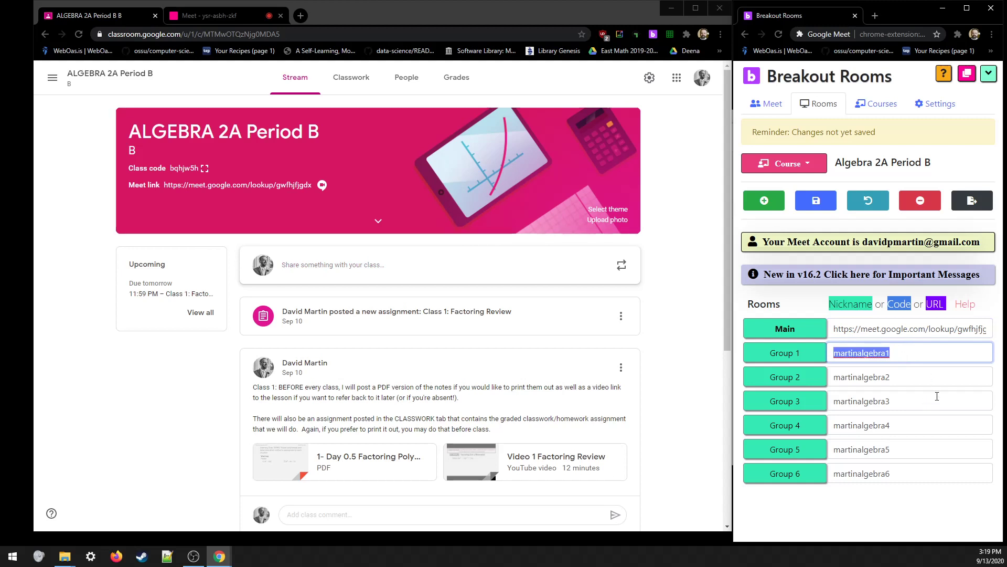
pyautogui.click(930, 358)
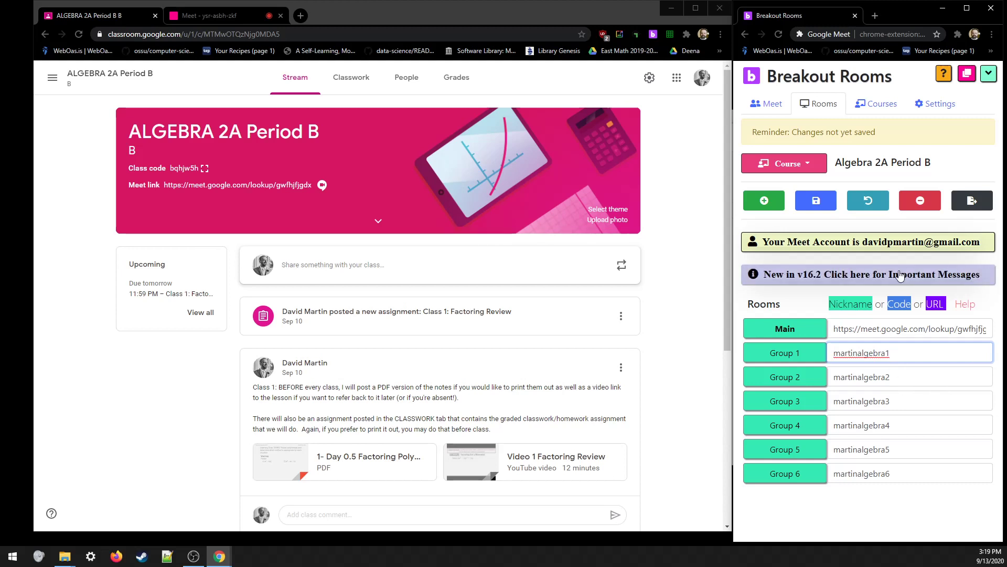
pyautogui.click(816, 201)
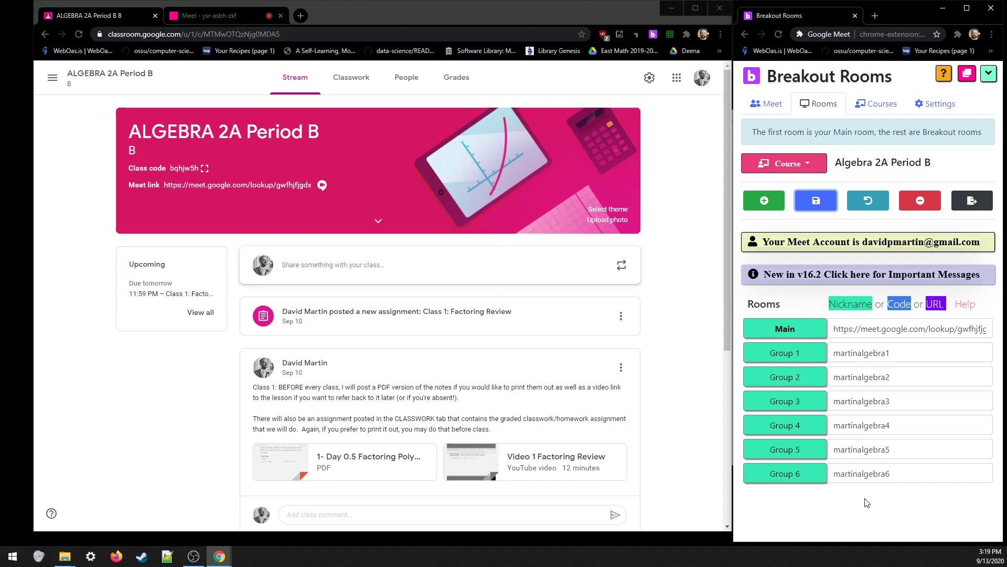
# - Switch the course to Algebra 2A Period E, then back to Algebra 2A Period B
pyautogui.click(802, 166)
pyautogui.click(794, 205)
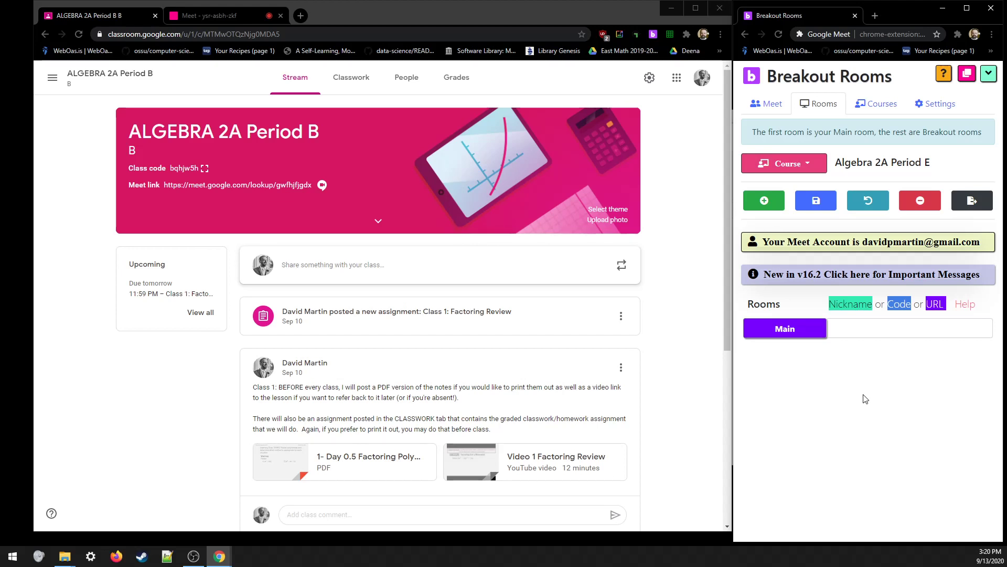
pyautogui.click(807, 177)
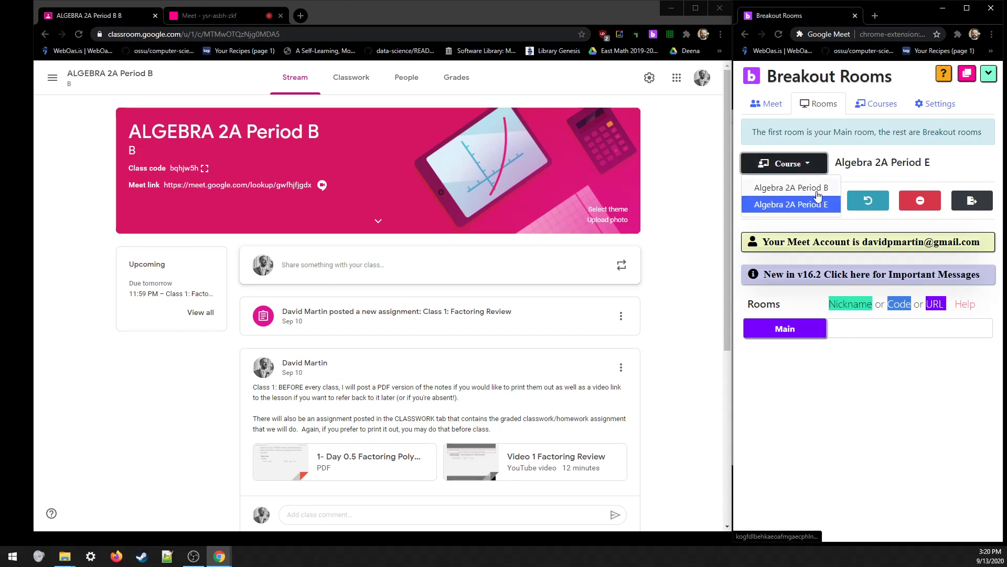
pyautogui.click(819, 203)
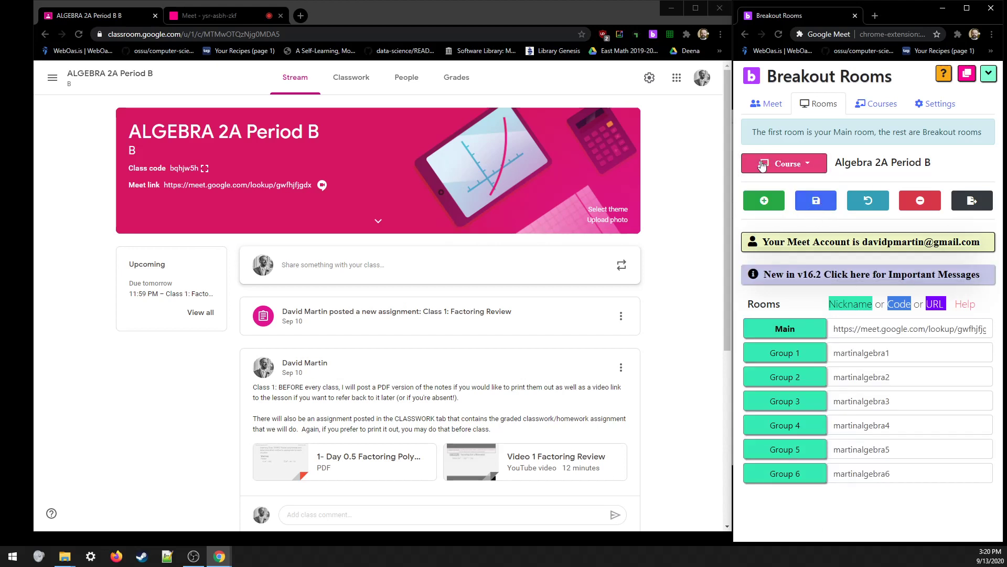
# - Show the meeting controls and close the Google Classroom and Meet tabs
pyautogui.click(758, 104)
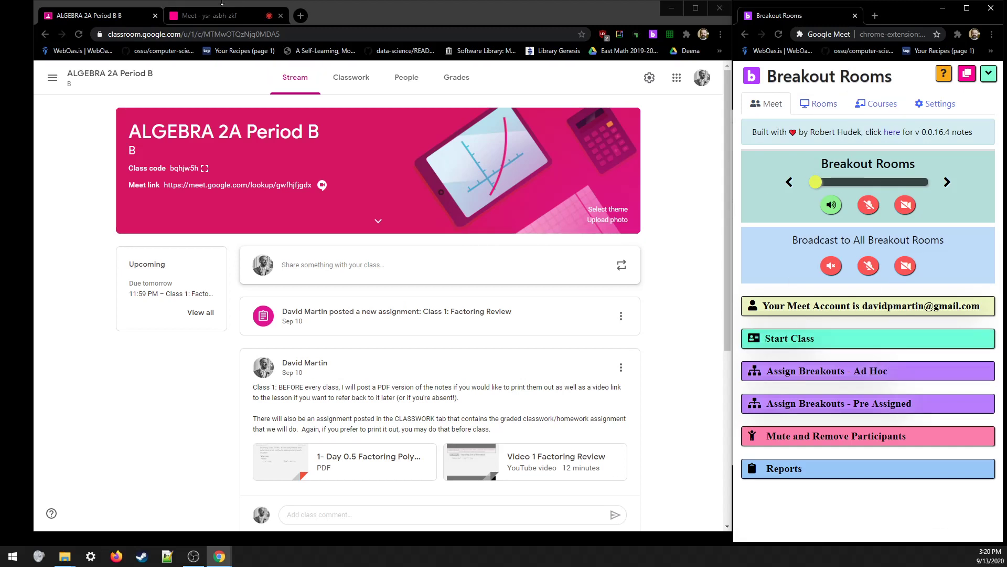
pyautogui.click(155, 18)
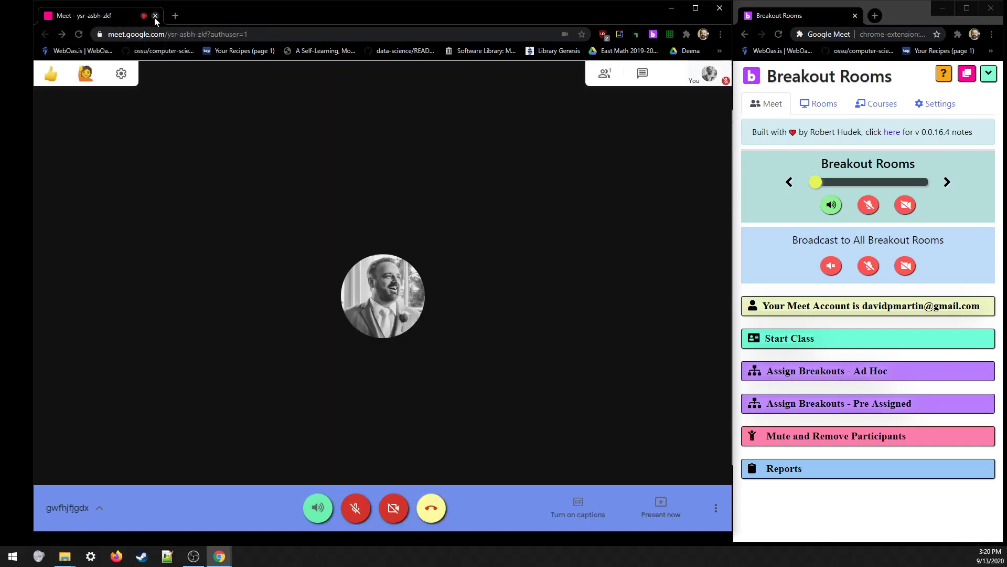
pyautogui.click(155, 15)
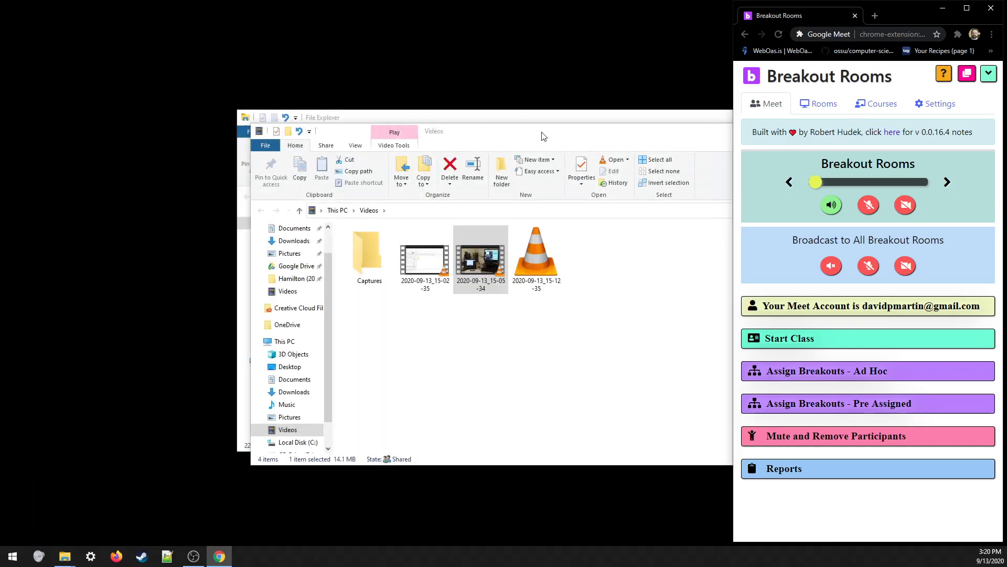
pyautogui.moveTo(542, 132); pyautogui.dragTo(415, 128)
# - Close the Videos folder and the other File Explorer window
pyautogui.click(820, 129)
pyautogui.moveTo(609, 122); pyautogui.dragTo(592, 130)
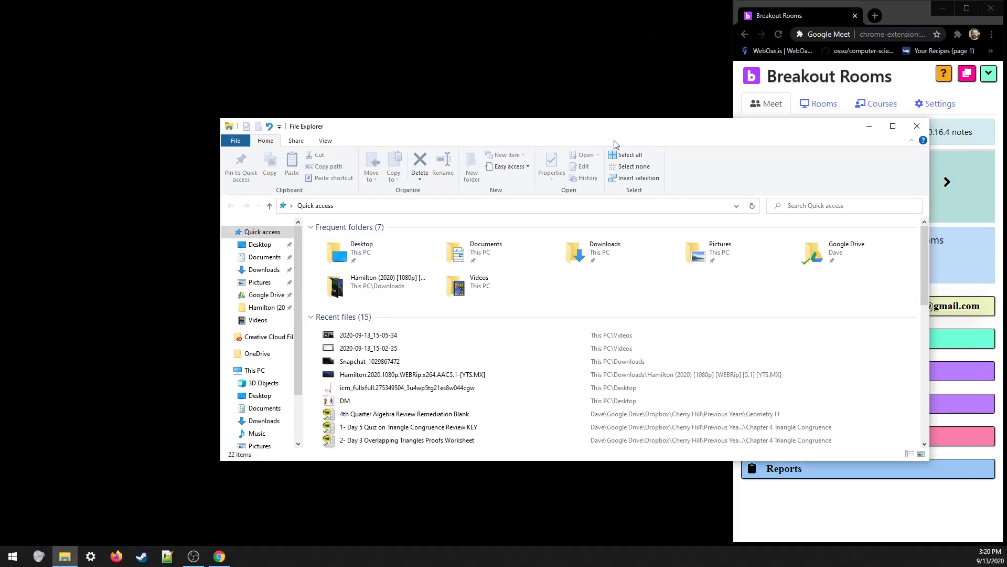
pyautogui.click(918, 128)
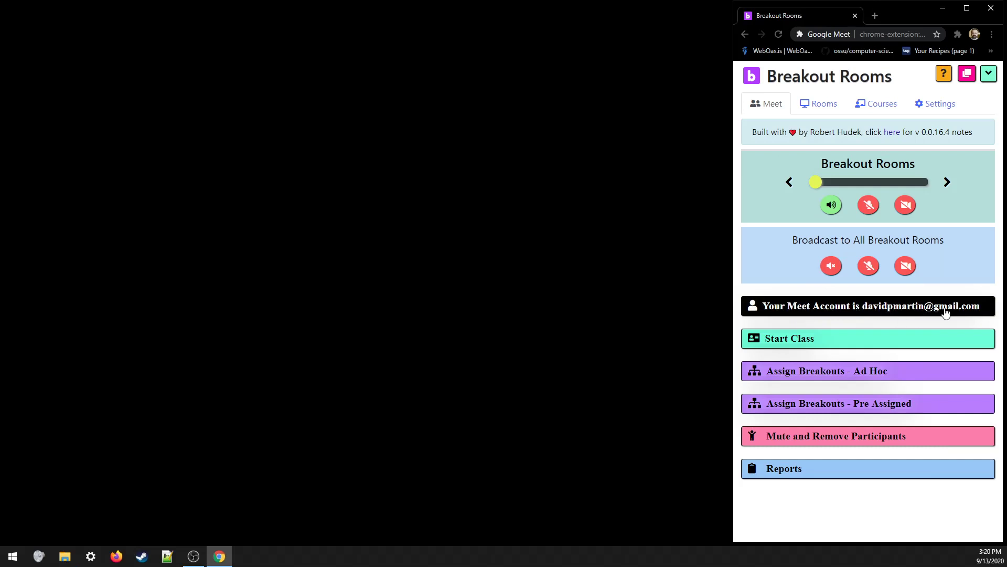
# - Set Start Class to course Algebra 2A Period B with 6 breakout rooms
pyautogui.click(845, 346)
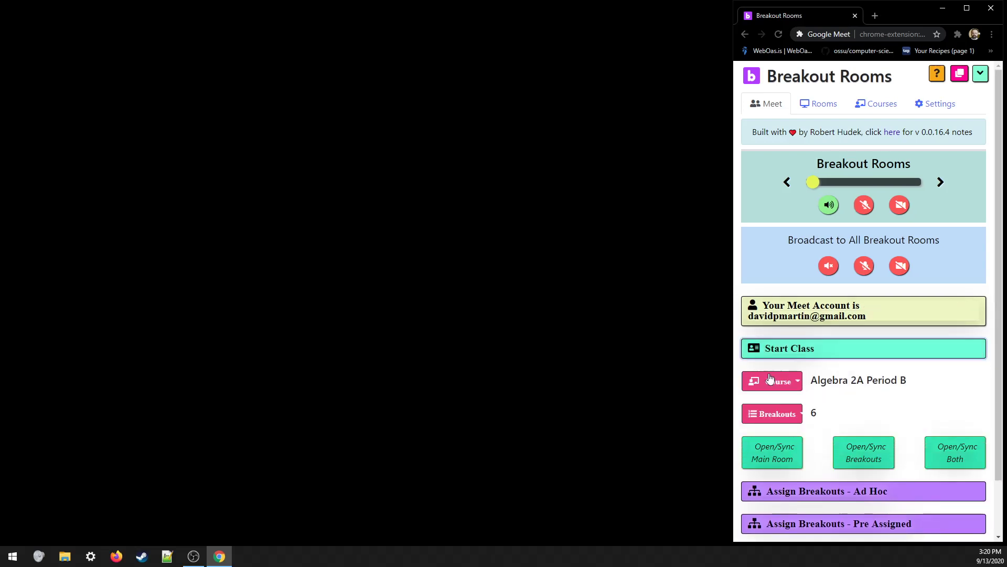
pyautogui.click(769, 379)
pyautogui.click(776, 412)
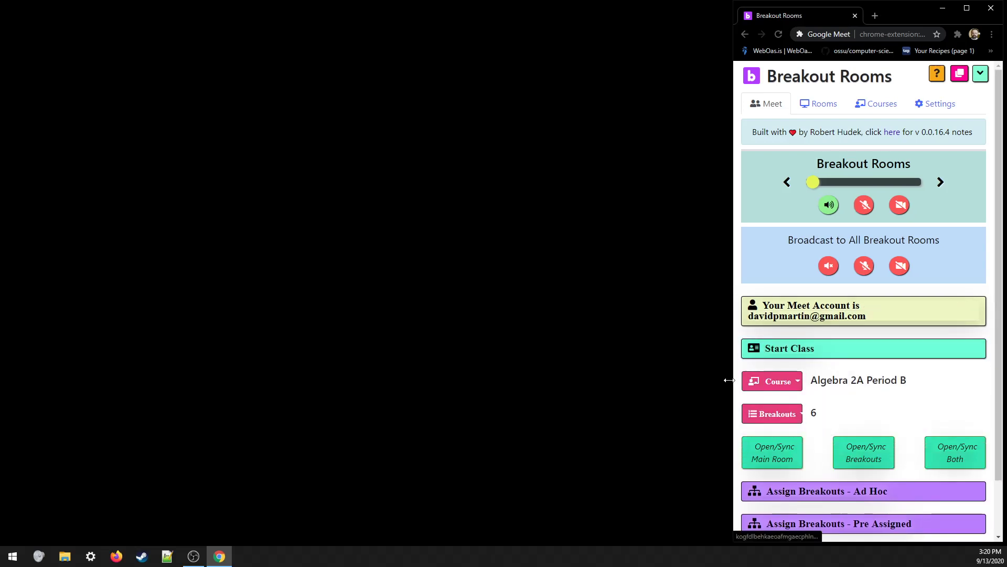
pyautogui.click(766, 419)
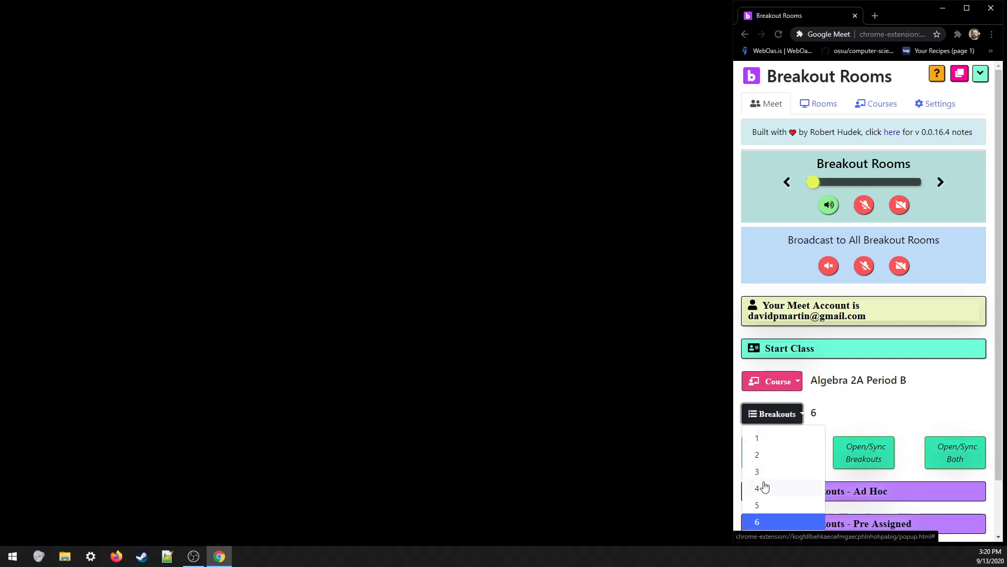
pyautogui.click(761, 522)
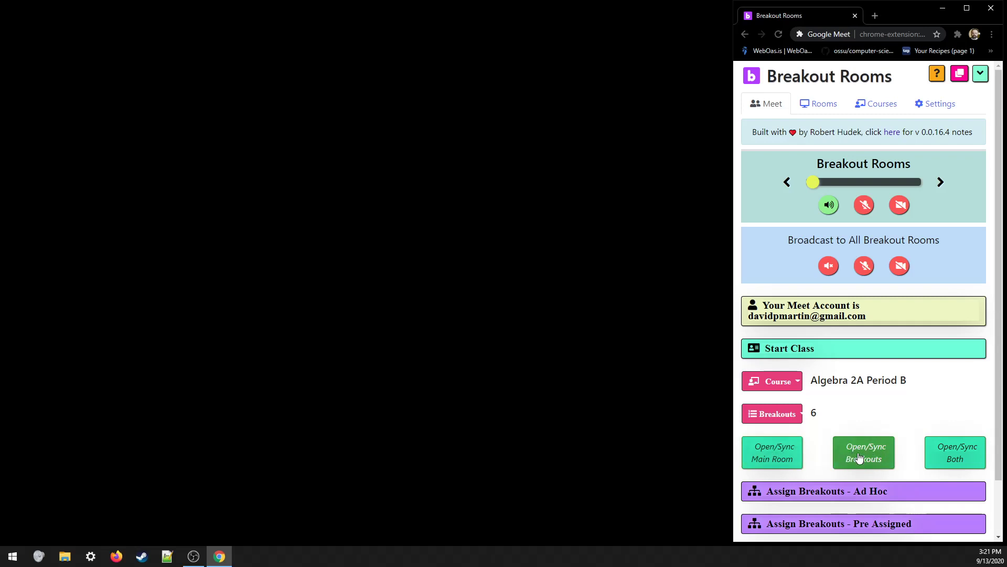
# - Launch the Main and breakout rooms, dismiss the nickname-link errors, and pull the Main window onscreen
pyautogui.click(963, 454)
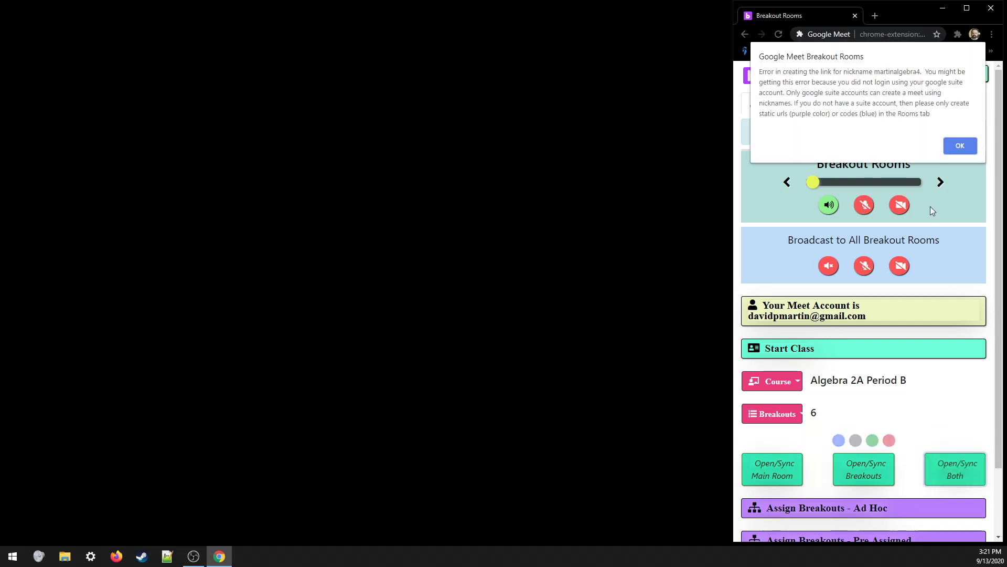
pyautogui.click(965, 146)
pyautogui.click(959, 144)
pyautogui.click(961, 145)
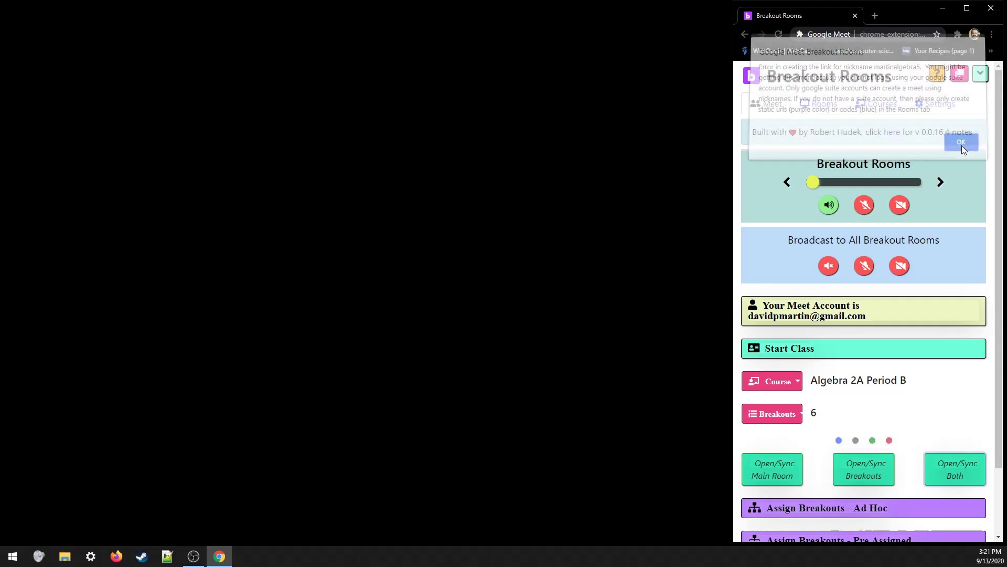
pyautogui.click(962, 146)
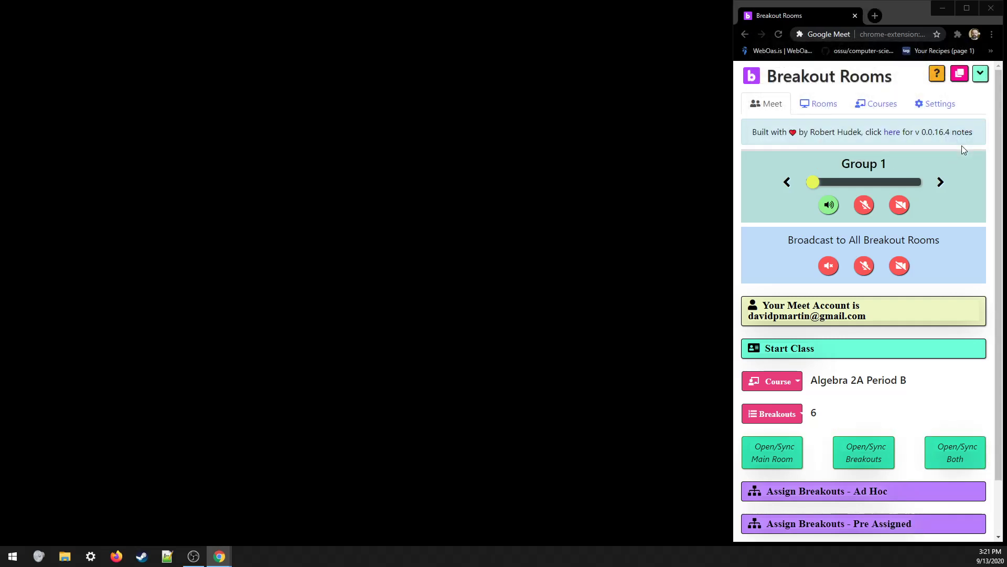
pyautogui.moveTo(0, 48); pyautogui.dragTo(330, 23)
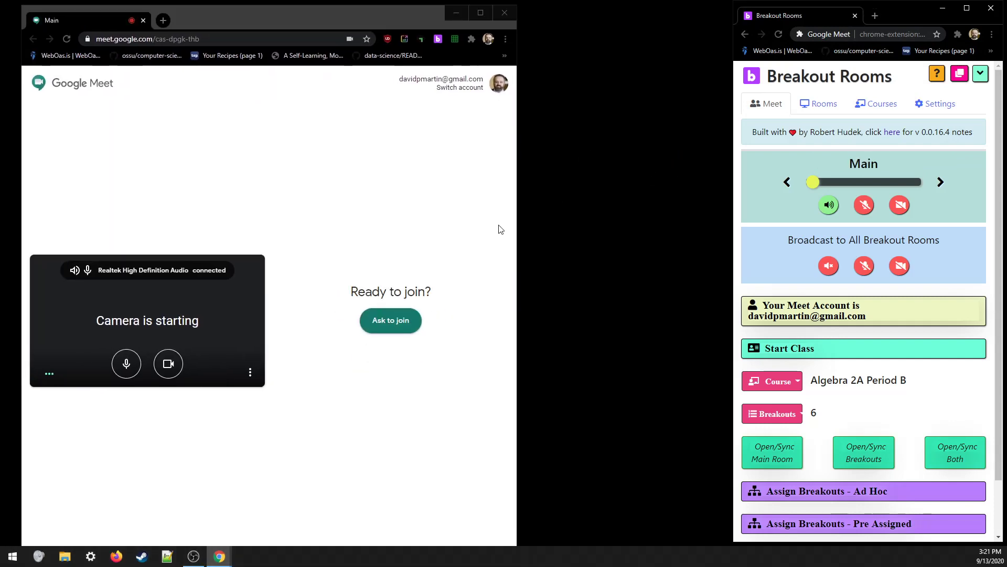
# - Widen the Main meeting window and load meet.google.com in a new tab
pyautogui.moveTo(518, 228); pyautogui.dragTo(737, 226)
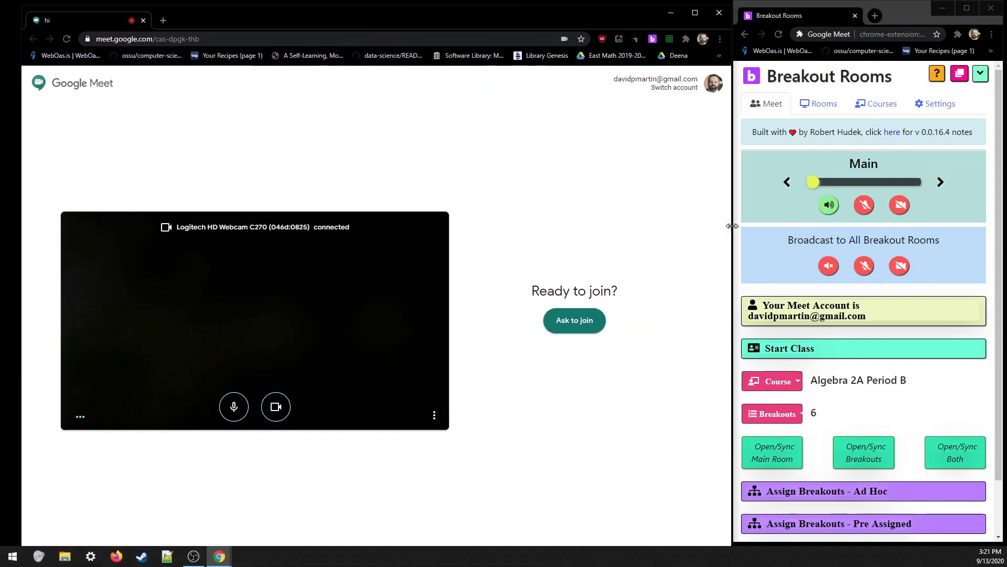
pyautogui.click(165, 22)
pyautogui.write('meet')
pyautogui.press('BackSpace')
pyautogui.press('BackSpace')
pyautogui.press('BackSpace')
pyautogui.press('BackSpace')
pyautogui.press('BackSpace')
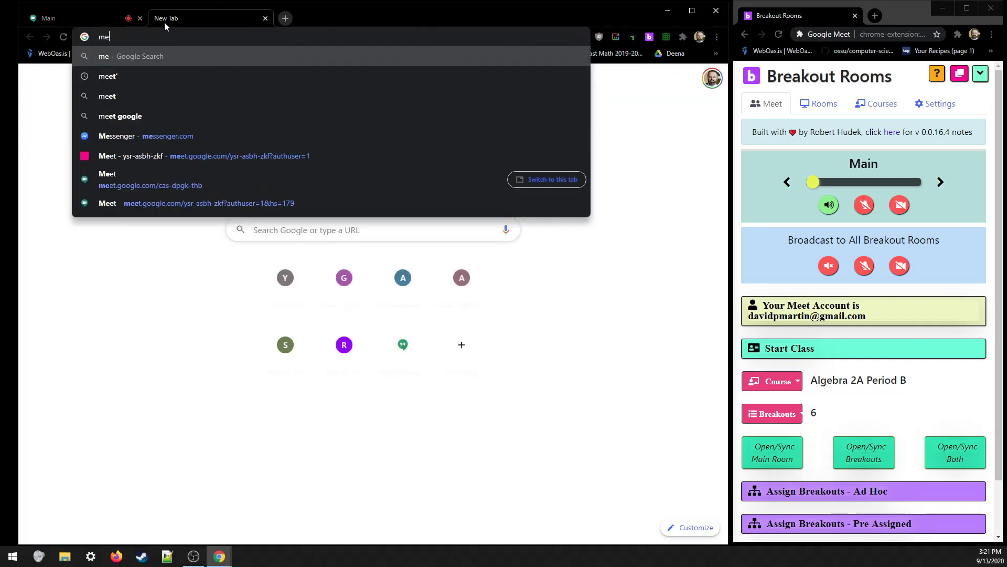
pyautogui.write('meet')
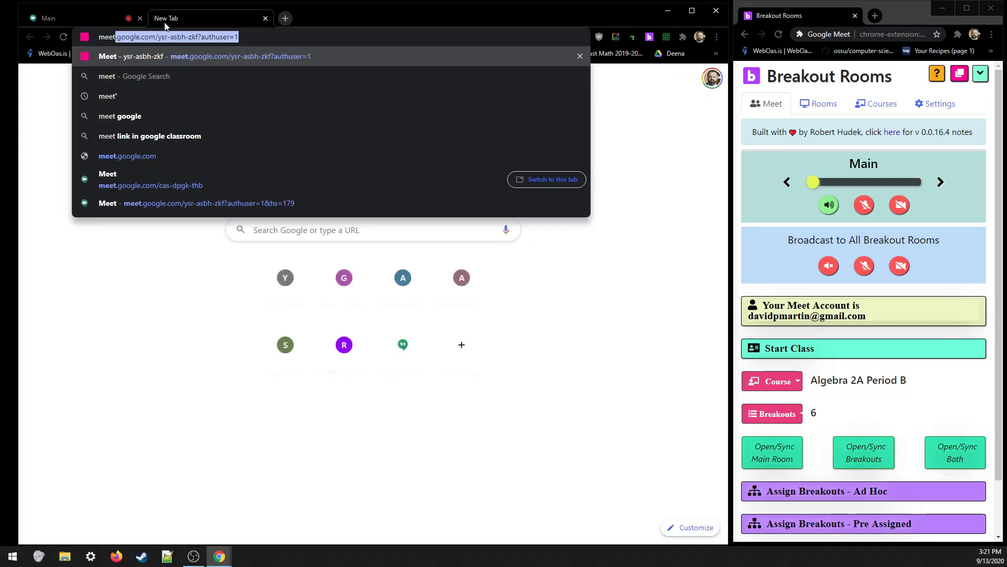
pyautogui.write('.go')
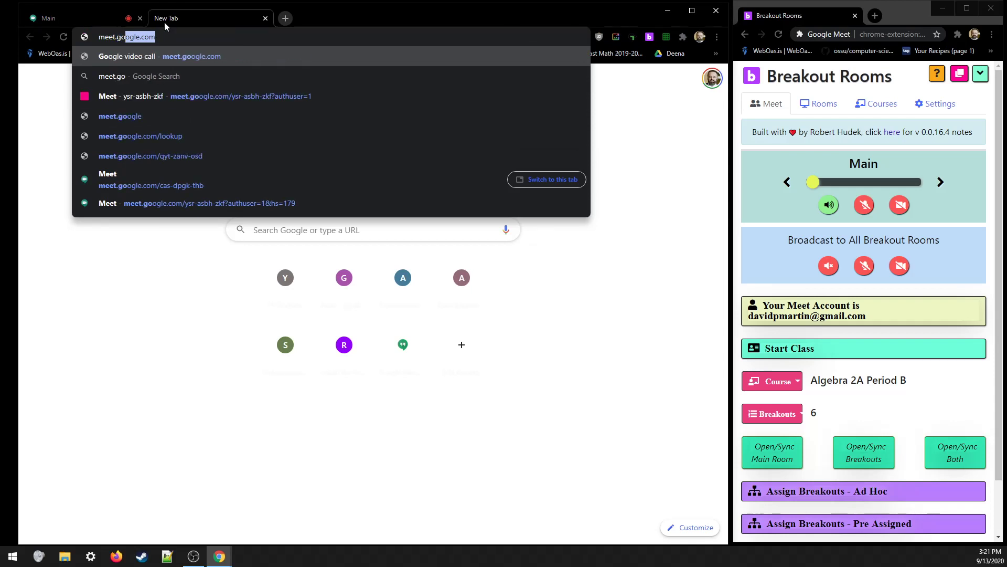
pyautogui.write('ogle.com')
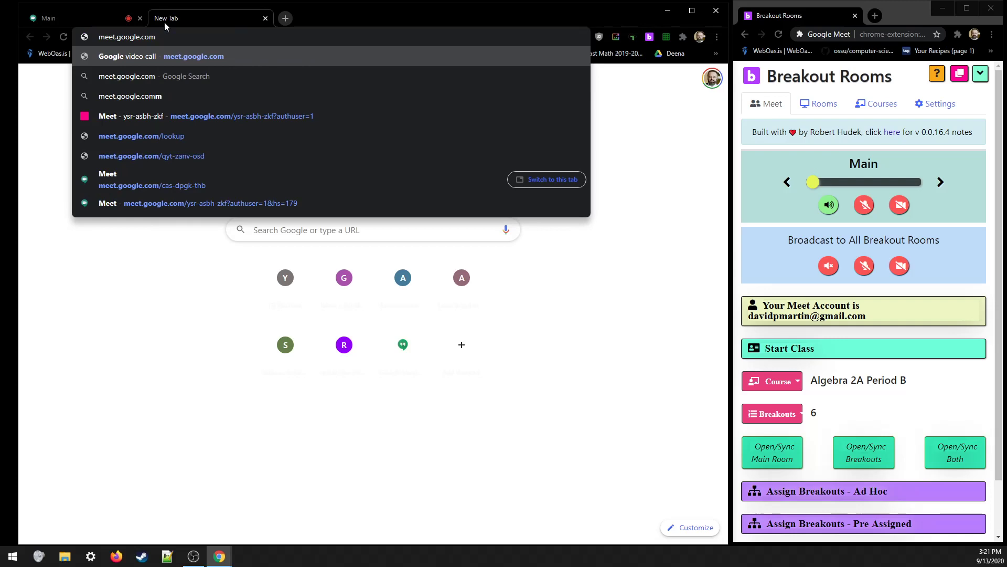
pyautogui.press('Return')
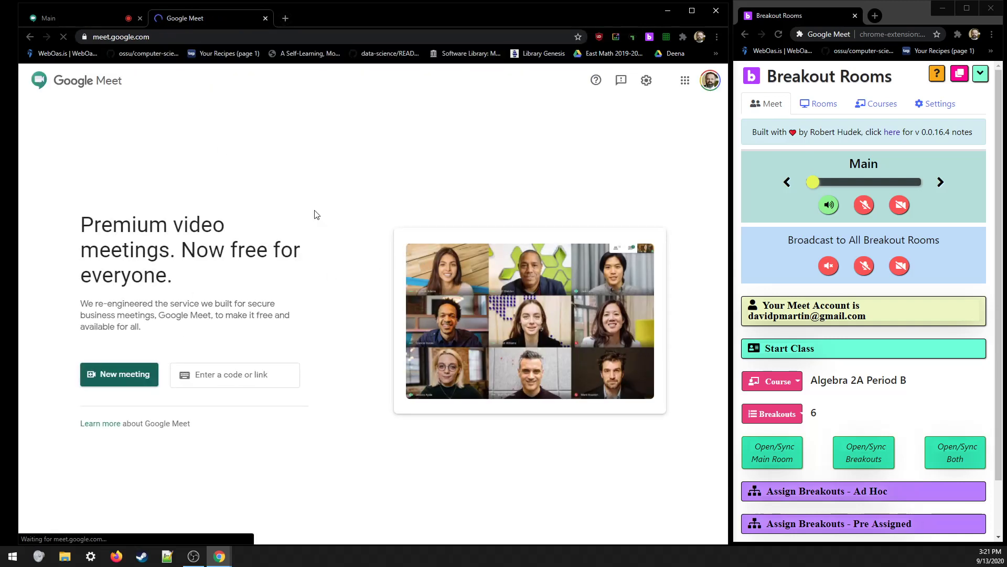
# - Generate and copy a shareable new meeting link, then show Breakout Rooms' saved course list
pyautogui.click(113, 374)
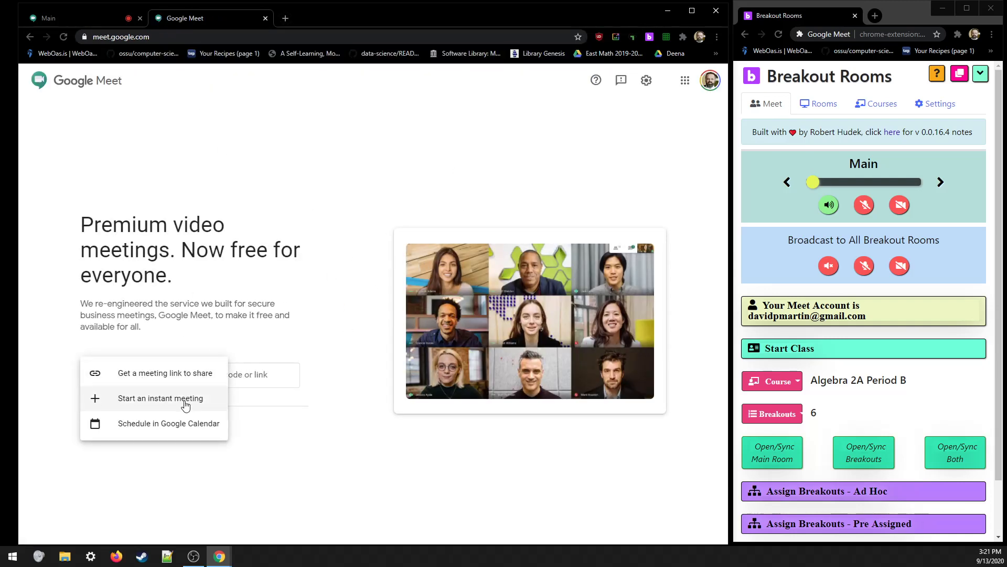
pyautogui.click(189, 376)
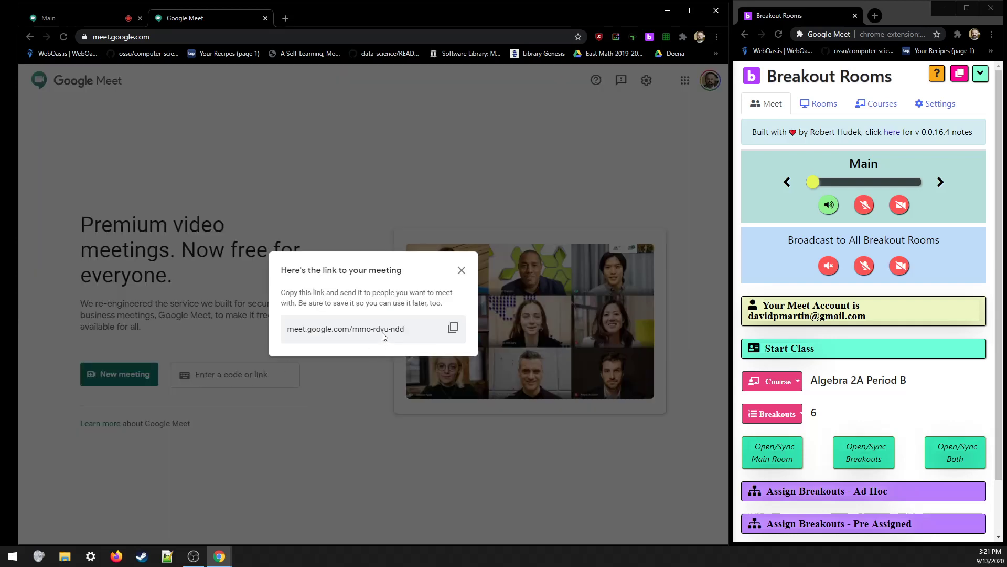
pyautogui.click(454, 336)
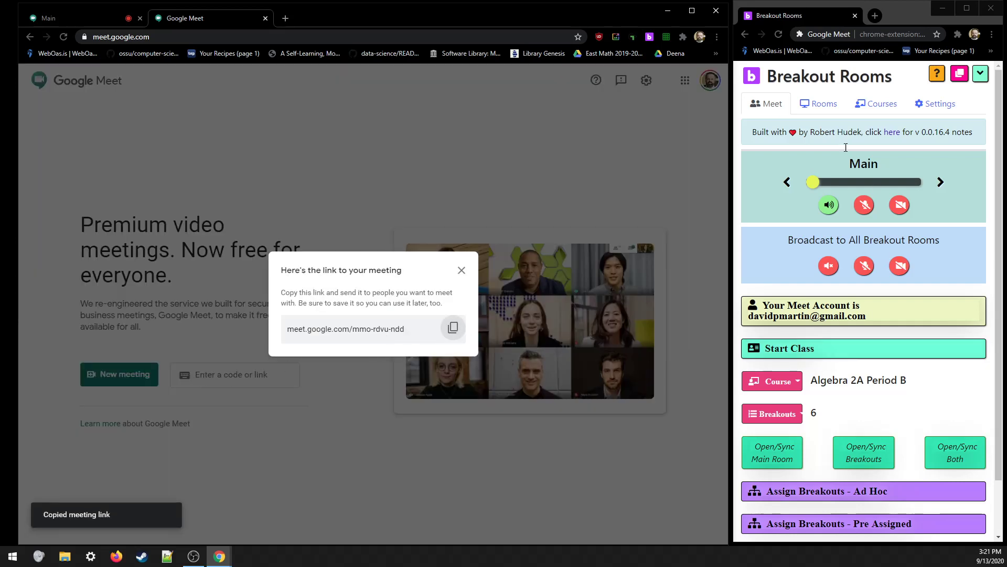
pyautogui.click(855, 116)
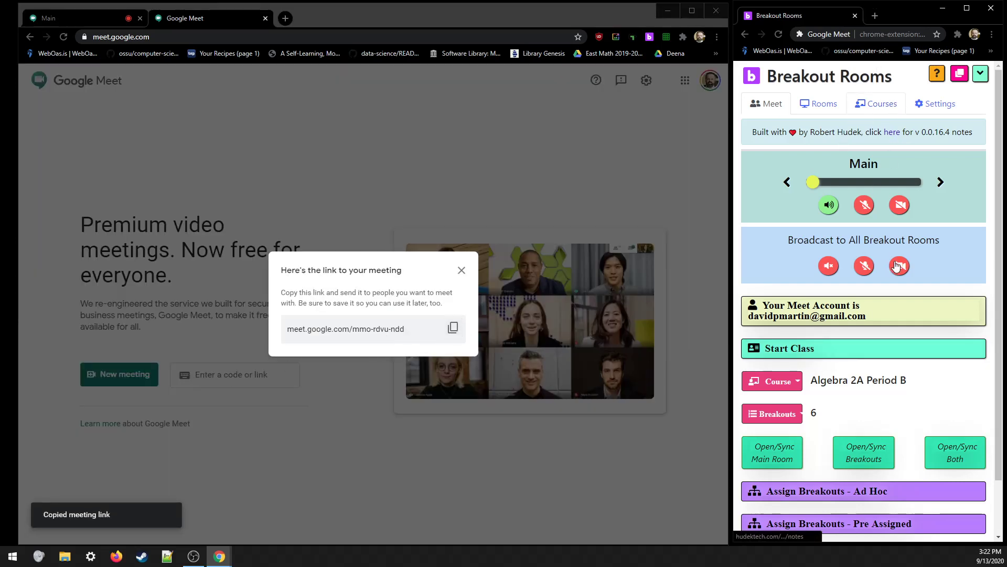
pyautogui.moveTo(879, 91); pyautogui.dragTo(872, 109)
pyautogui.click(872, 109)
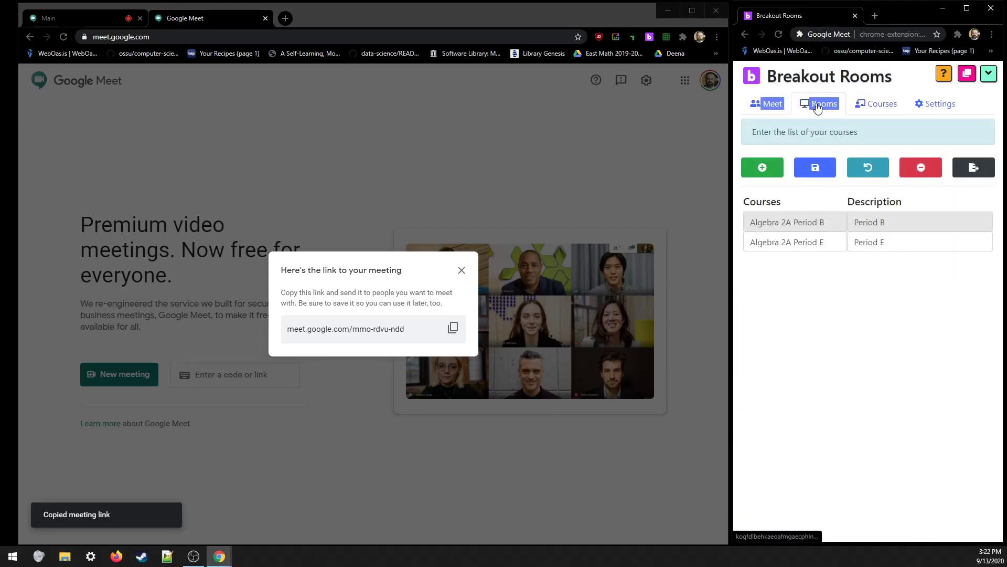
# - Replace Group 1's nickname with the copied meeting link in the Rooms list
pyautogui.click(817, 104)
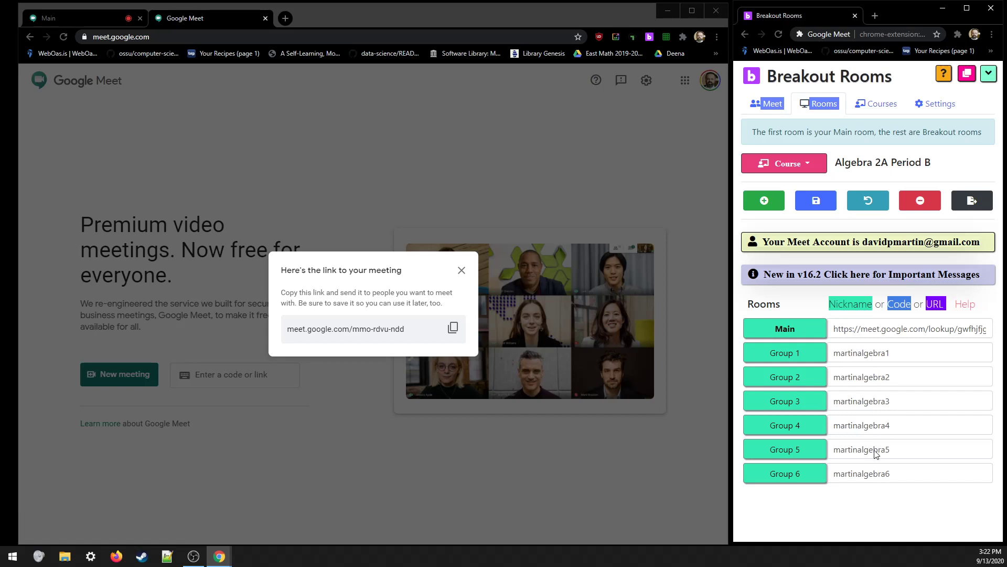
pyautogui.doubleClick(904, 353)
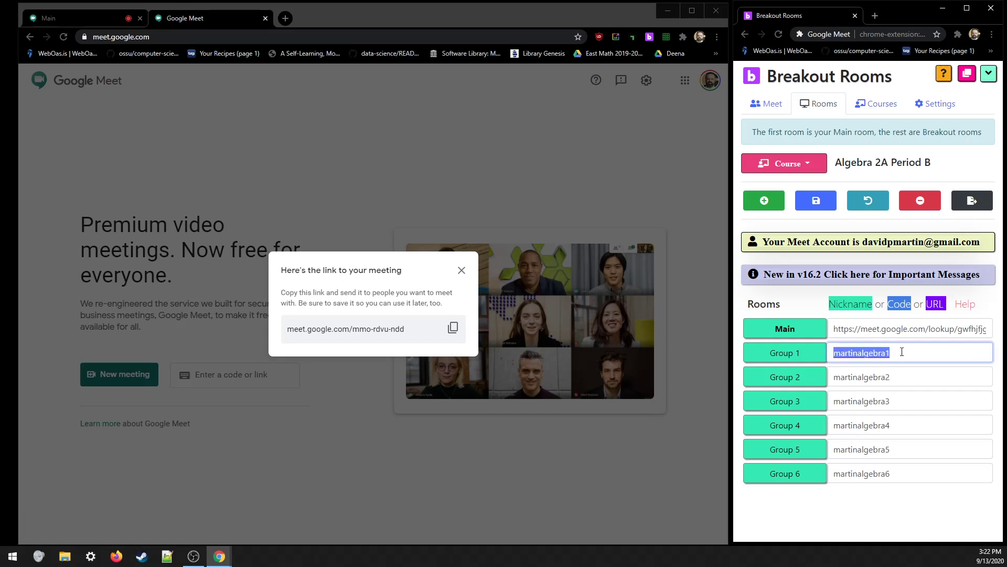
pyautogui.hotkey('ctrl', 'v')
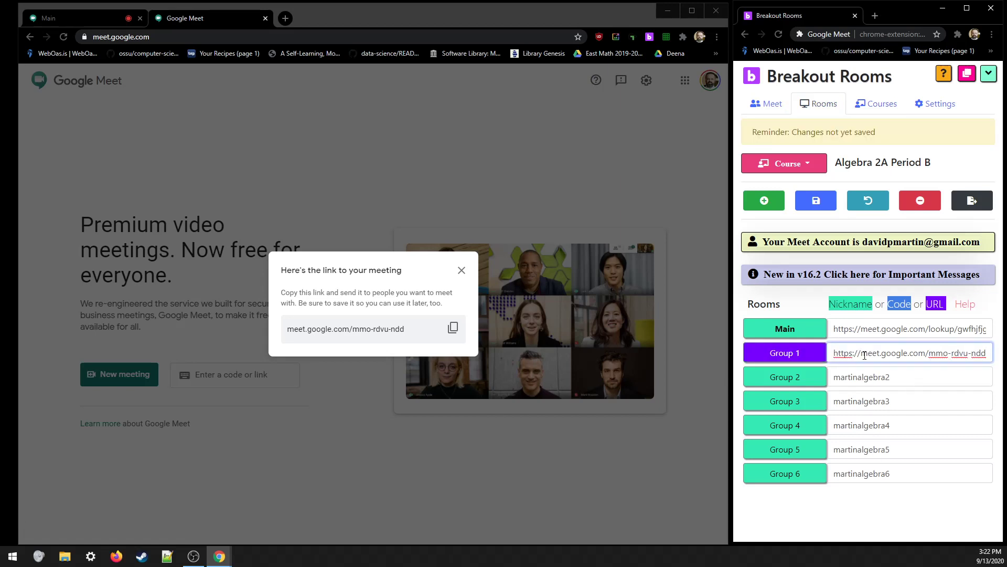
# - Put a second new meeting link into Group 2 and remove Groups 6 and 5
pyautogui.click(462, 269)
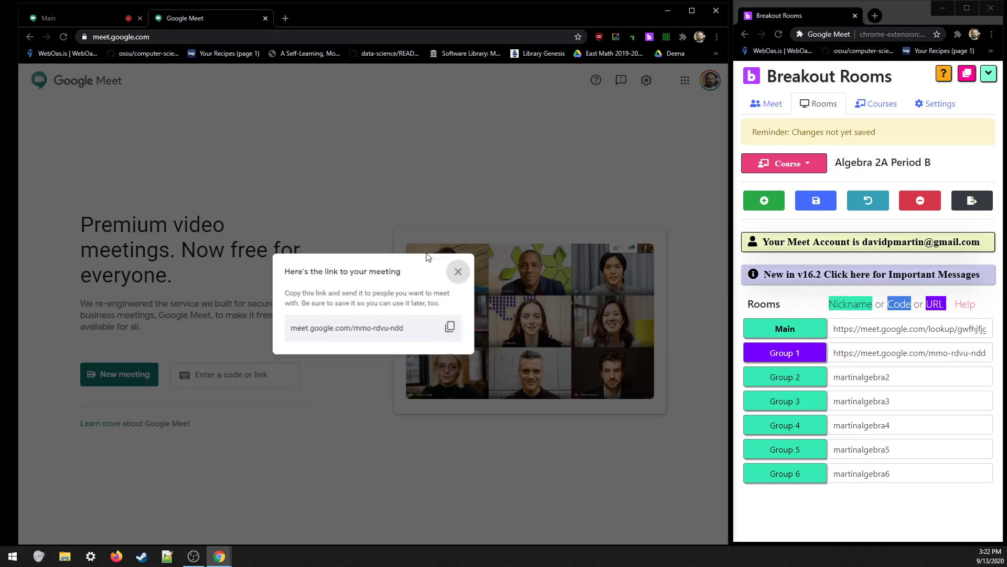
pyautogui.click(120, 374)
pyautogui.click(165, 375)
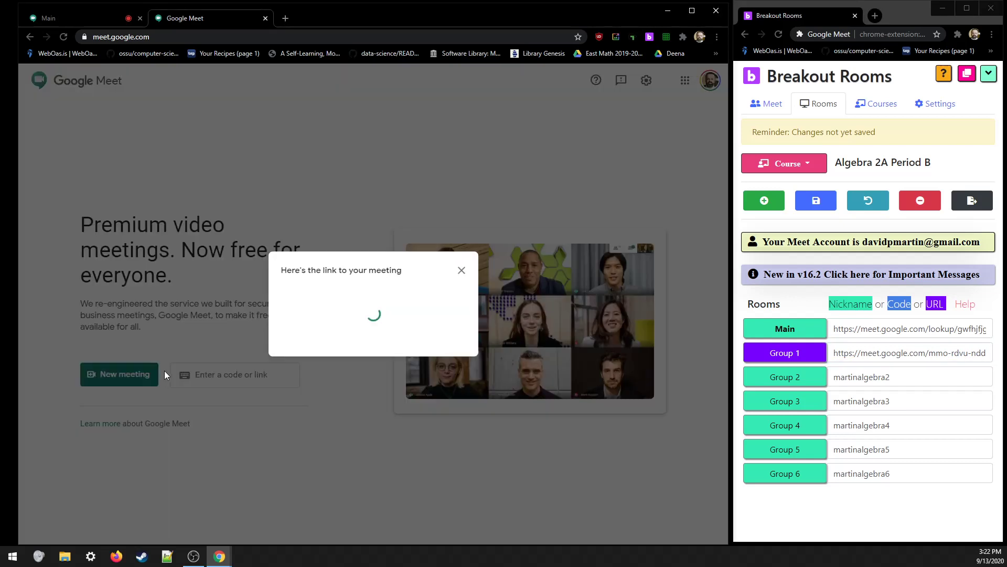
pyautogui.click(453, 328)
pyautogui.click(845, 379)
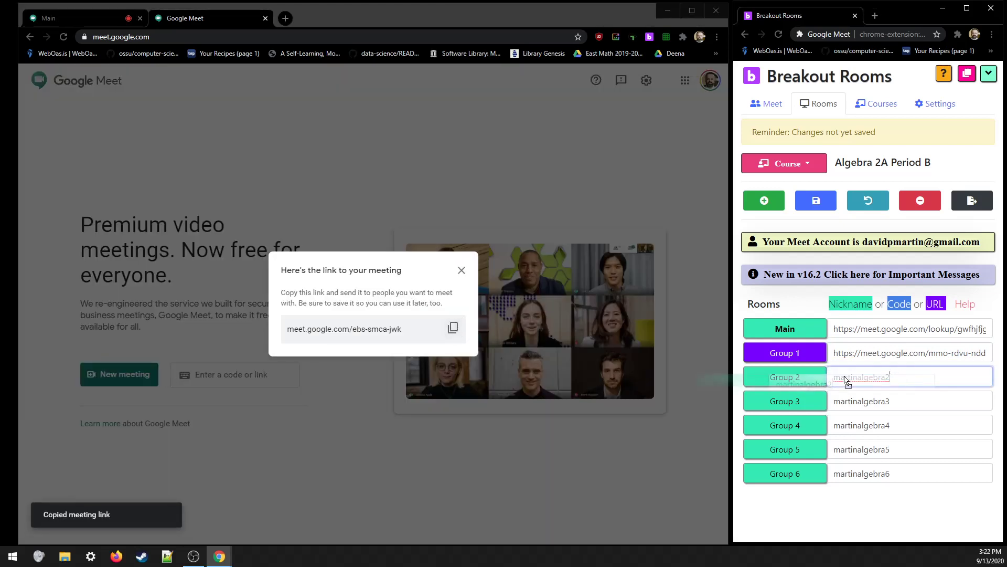
pyautogui.doubleClick(899, 376)
pyautogui.hotkey('ctrl', 'v')
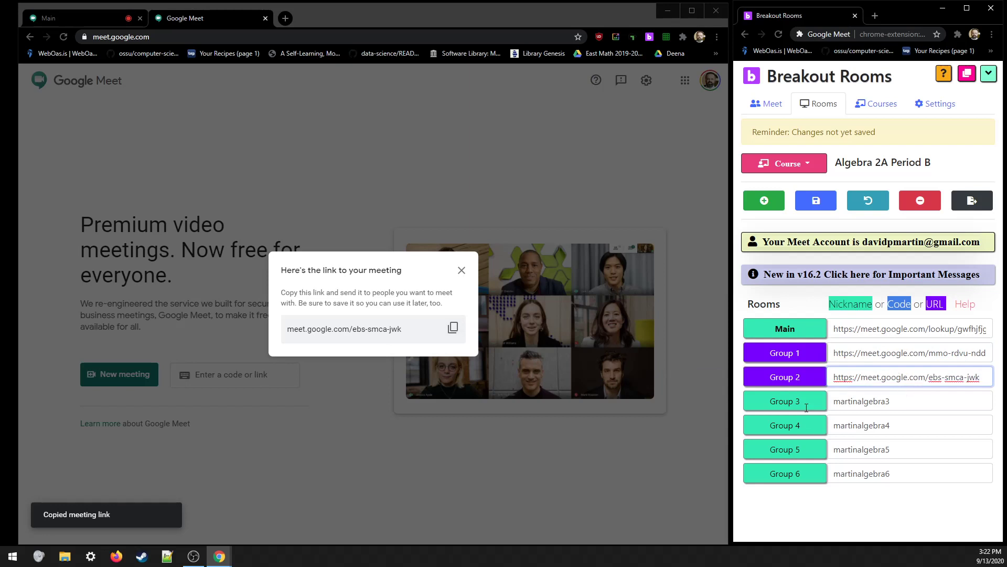
pyautogui.click(919, 203)
pyautogui.click(919, 204)
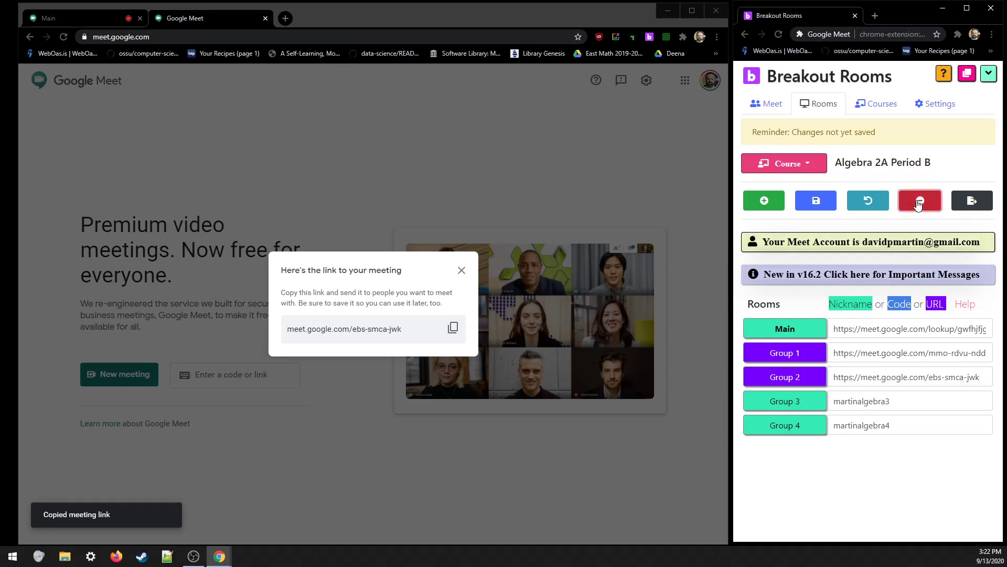
# - Generate a third meeting link and paste it into Group 3
pyautogui.click(464, 268)
pyautogui.click(134, 379)
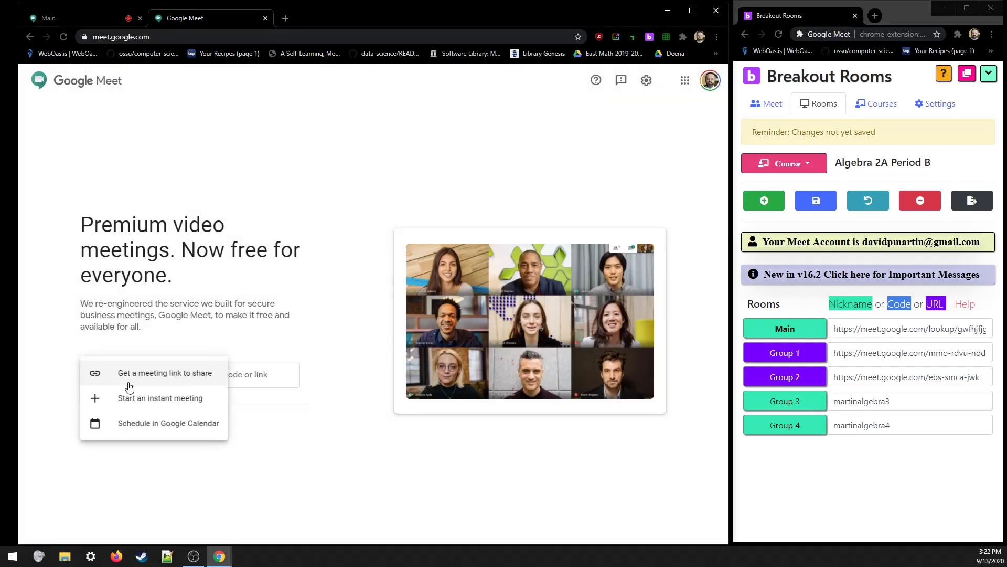
pyautogui.click(132, 373)
pyautogui.click(453, 328)
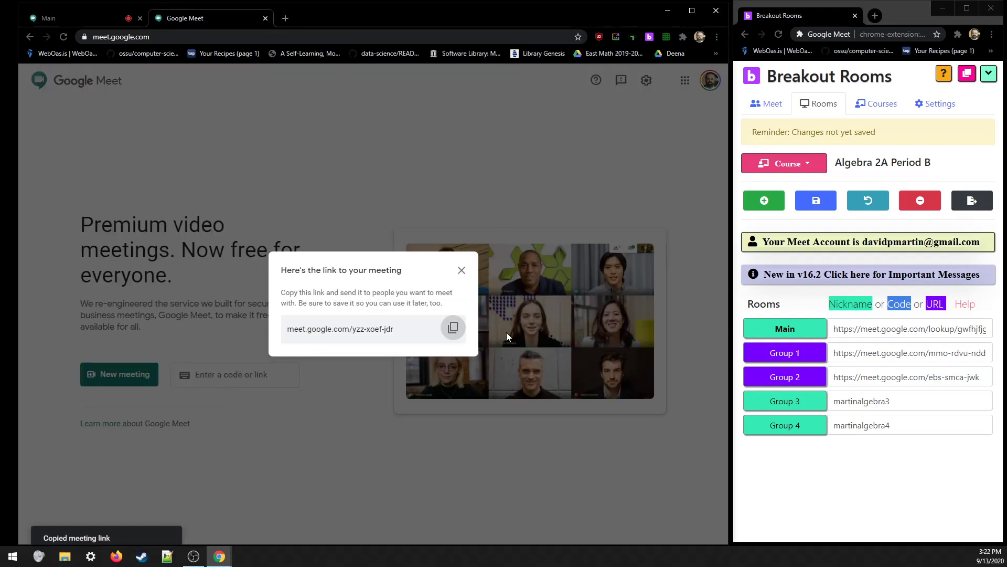
pyautogui.hotkey('alt', 'Tab')
pyautogui.hotkey('ctrl', 'a')
pyautogui.hotkey('ctrl', 'v')
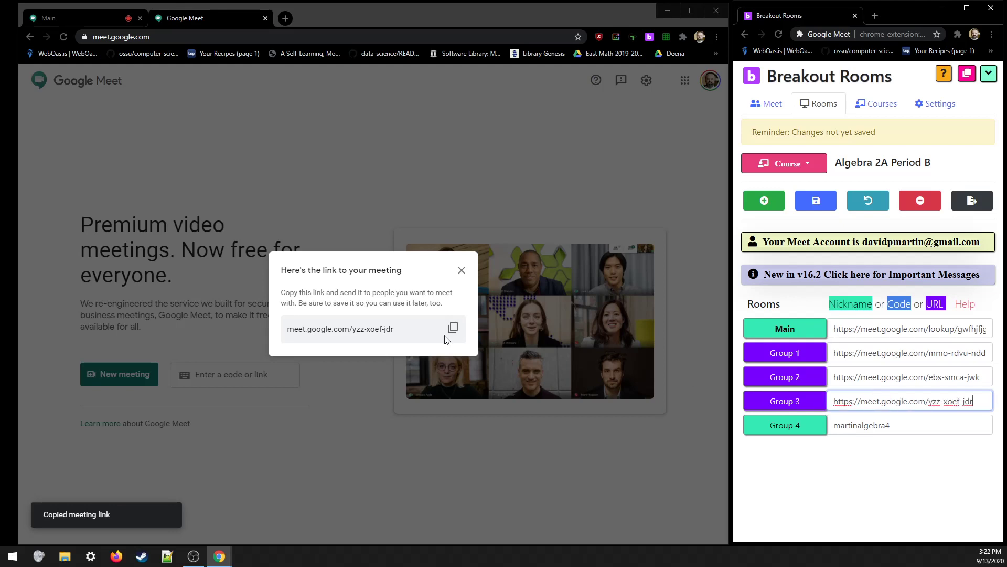
# - Generate a fourth meeting link and paste it into Group 4
pyautogui.click(460, 270)
pyautogui.click(149, 373)
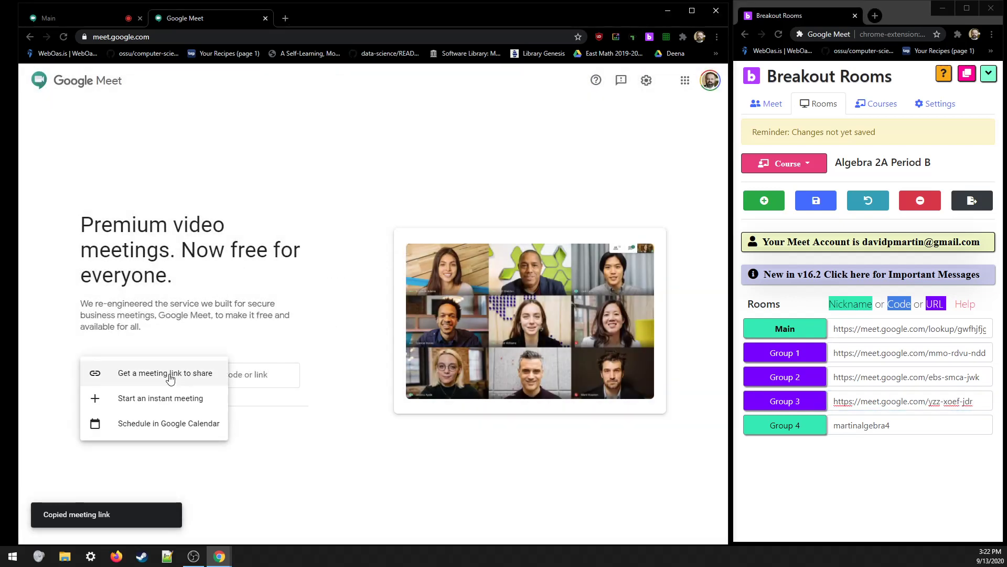
pyautogui.click(171, 374)
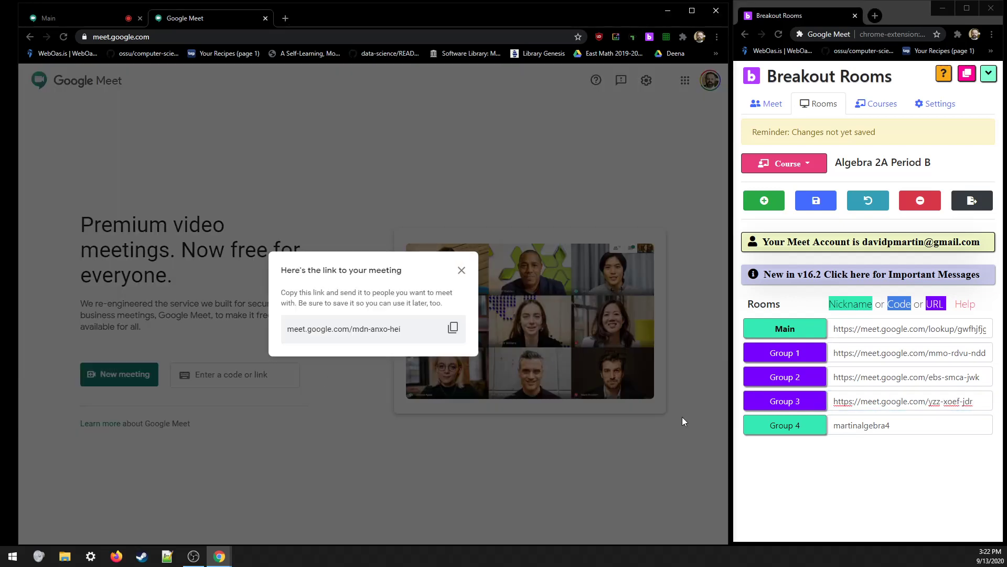
pyautogui.click(453, 327)
pyautogui.hotkey('alt', 'Tab')
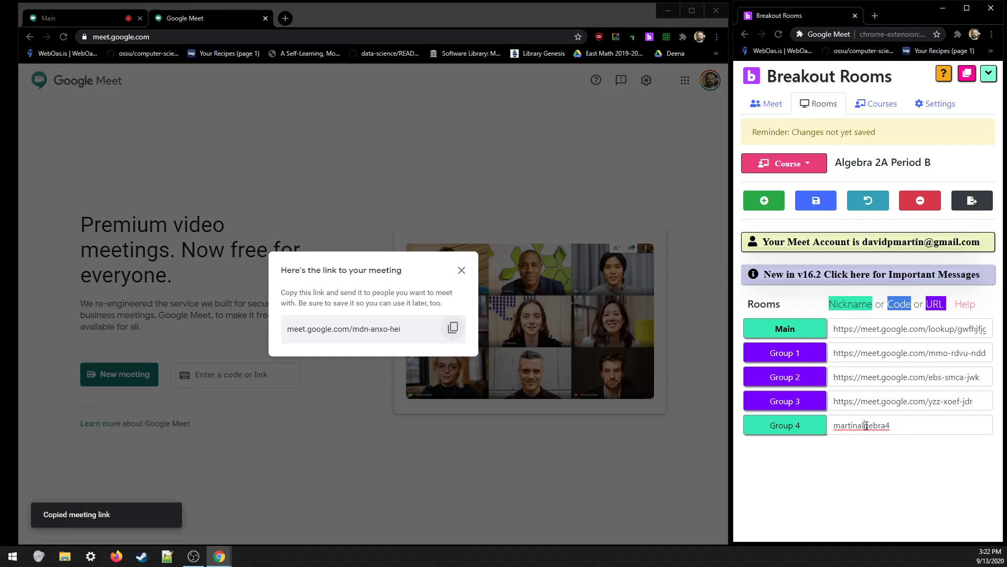
pyautogui.doubleClick(876, 426)
pyautogui.hotkey('ctrl', 'v')
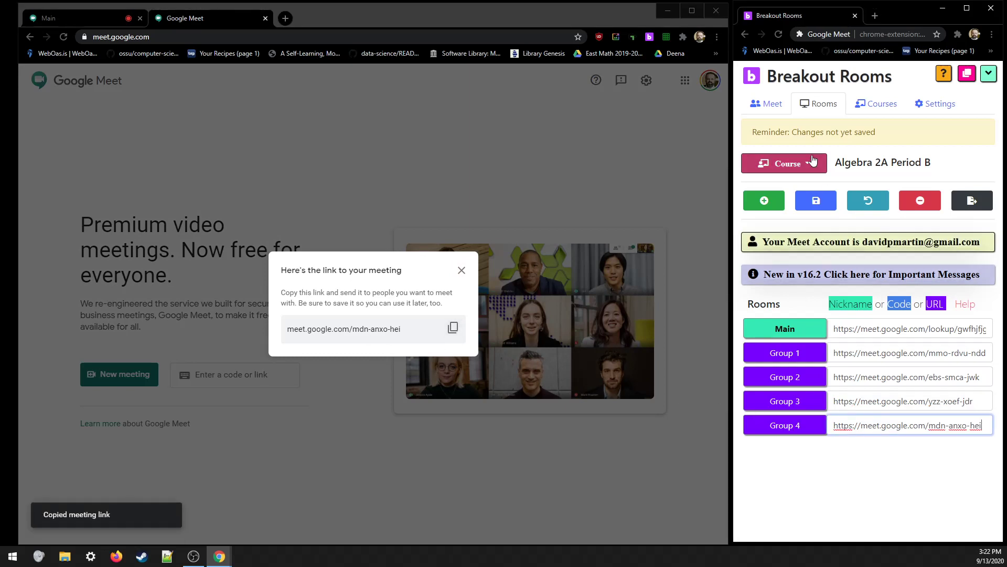
# - Save the updated room links and close the Google Meet window
pyautogui.click(816, 200)
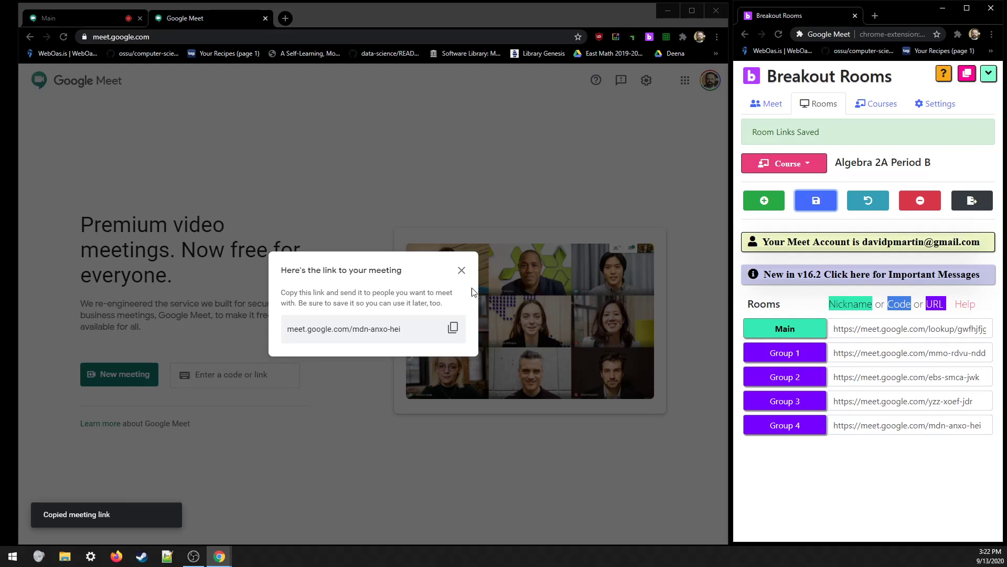
pyautogui.click(461, 271)
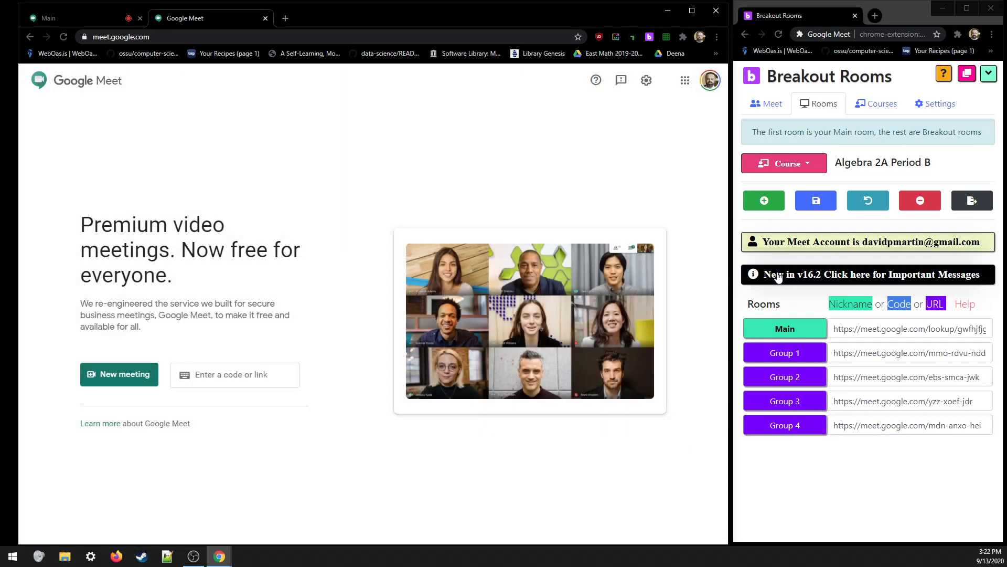
pyautogui.click(713, 17)
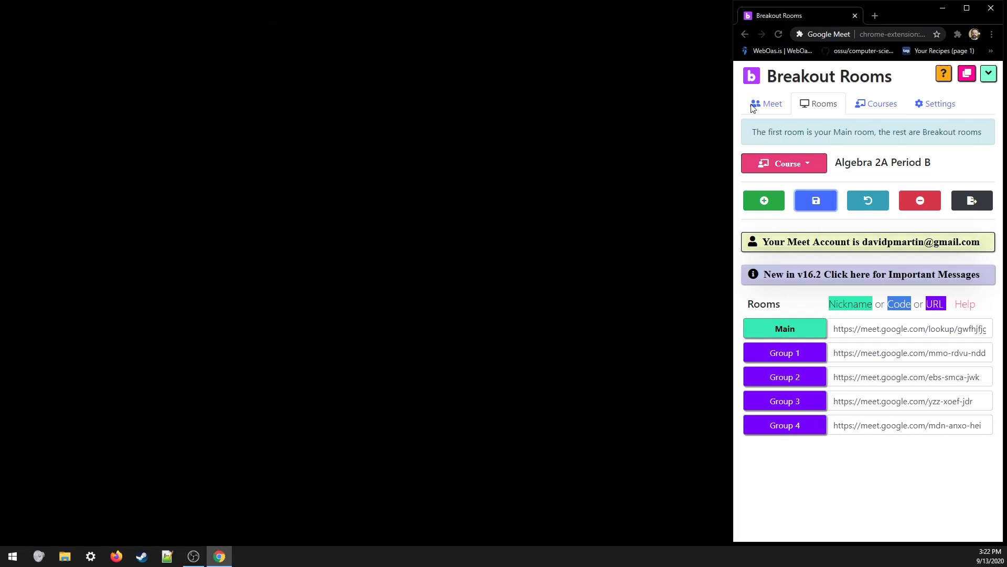
# - Open Main and all four group meetings, tile their windows around the panel, and bring it forward
pyautogui.click(769, 104)
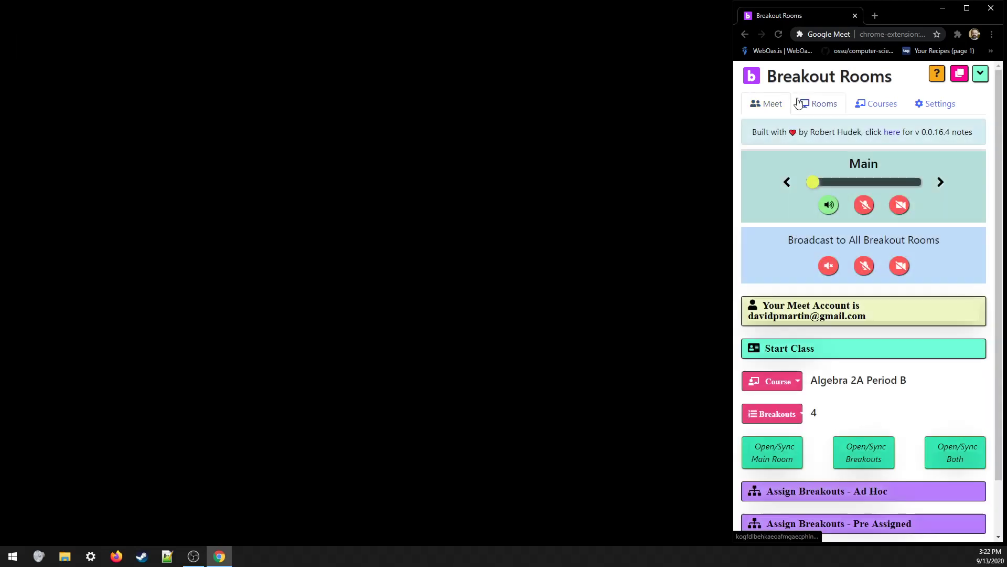
pyautogui.click(951, 457)
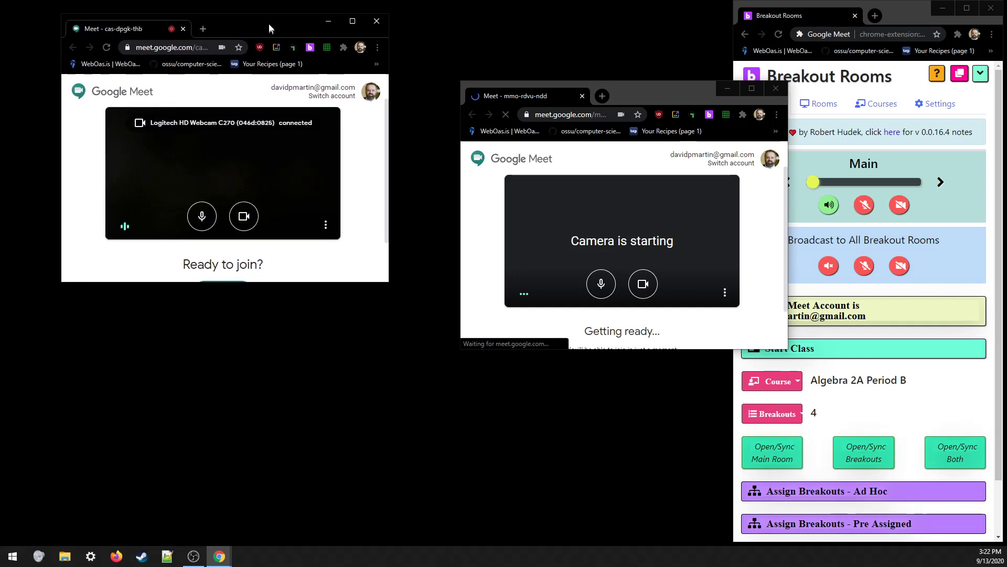
pyautogui.moveTo(627, 102); pyautogui.dragTo(509, 28)
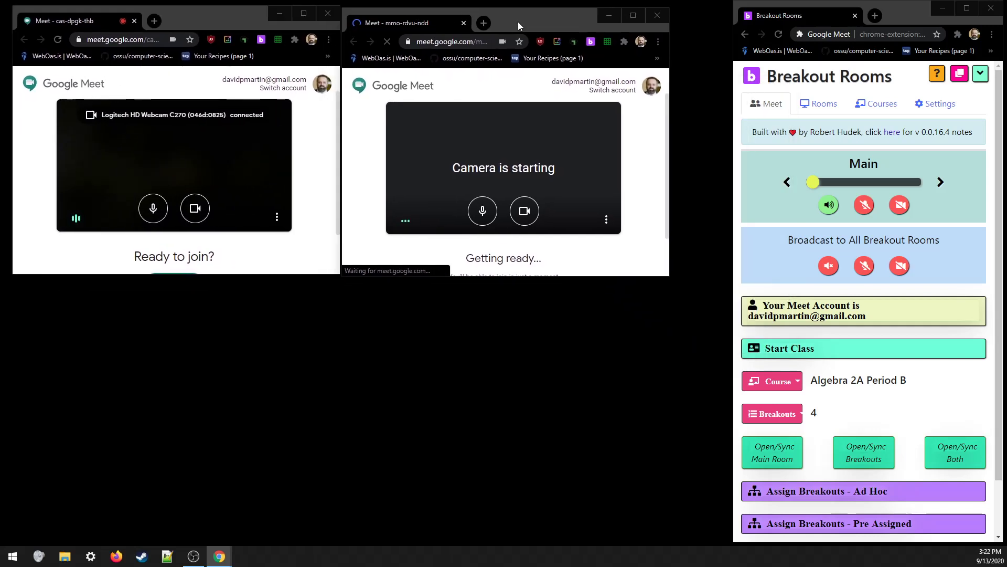
pyautogui.moveTo(1, 325); pyautogui.dragTo(220, 295)
pyautogui.moveTo(1, 16); pyautogui.dragTo(544, 295)
pyautogui.moveTo(1, 315); pyautogui.dragTo(860, 17)
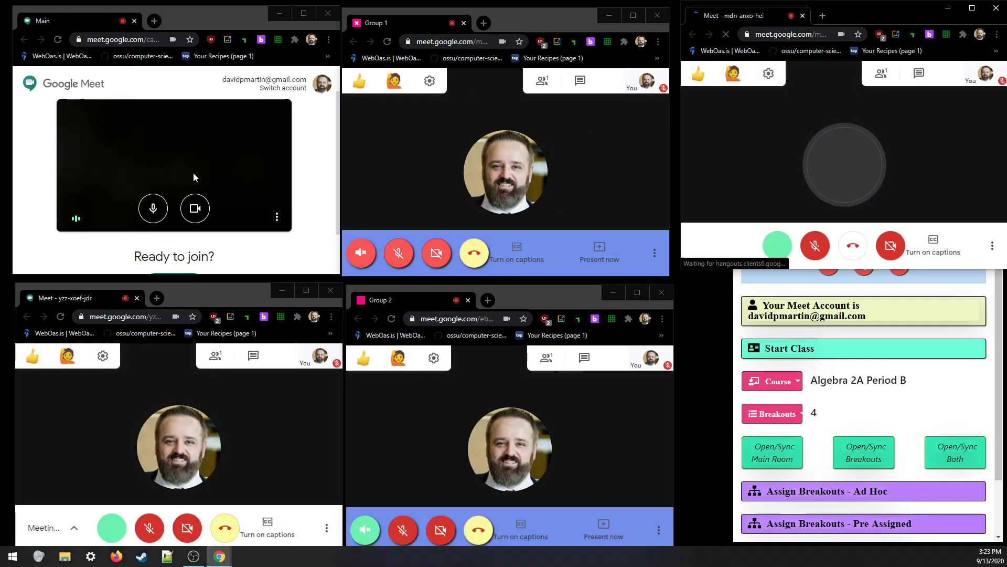
pyautogui.scroll(-1, 209, 231)
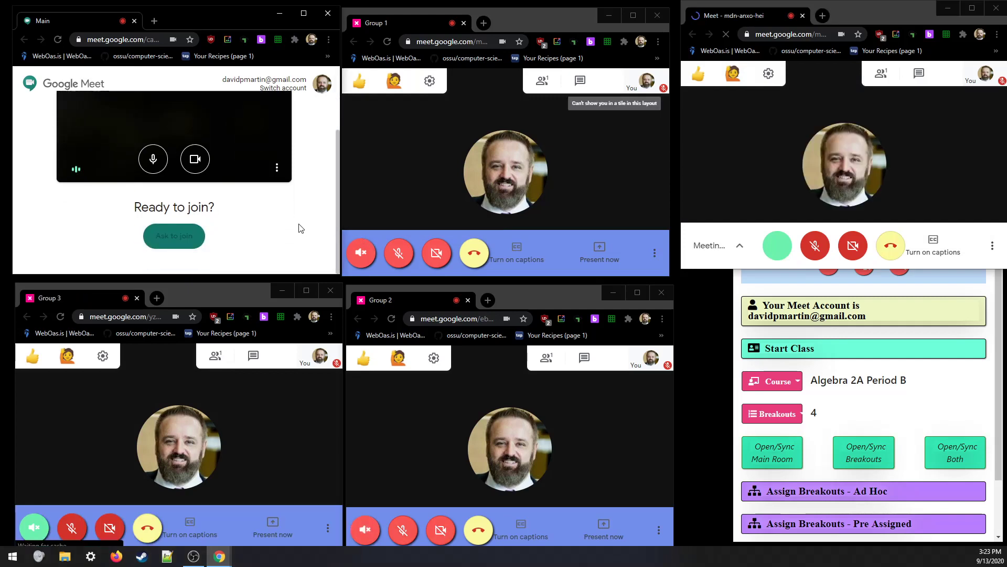
pyautogui.scroll(1, 282, 244)
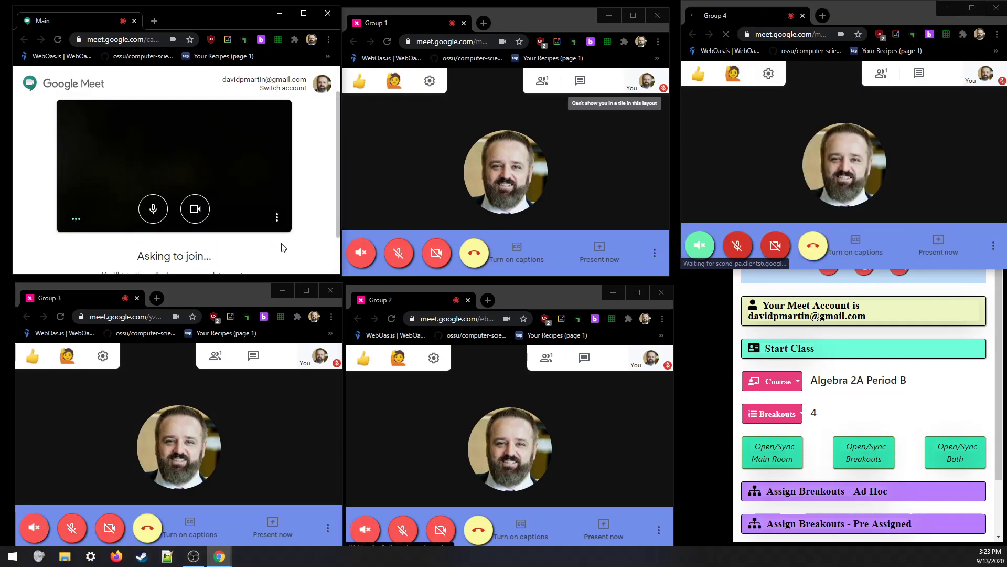
pyautogui.click(896, 406)
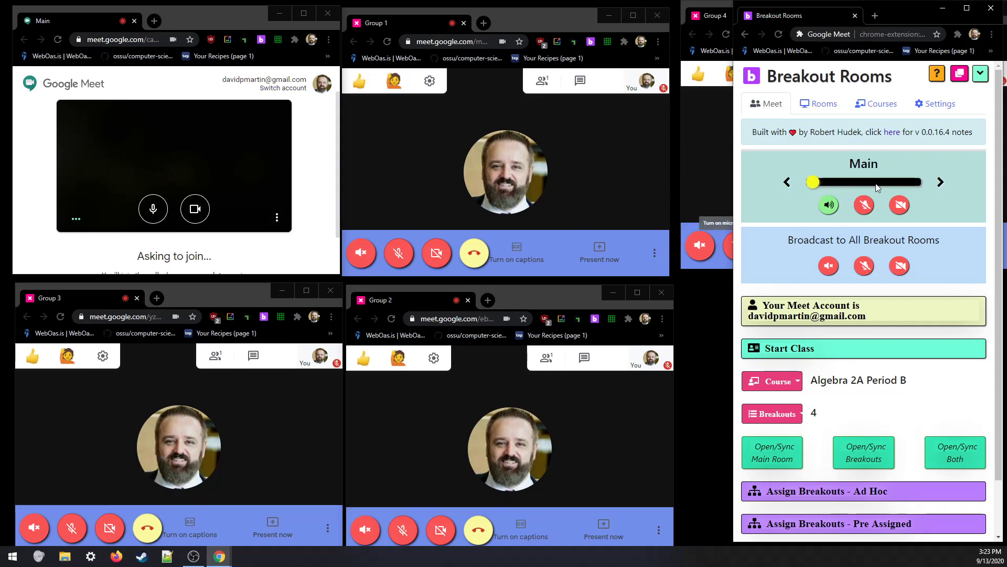
# - Cycle control through Main and Groups 1–4, finishing on Group 1 with sound and mic on
pyautogui.click(941, 182)
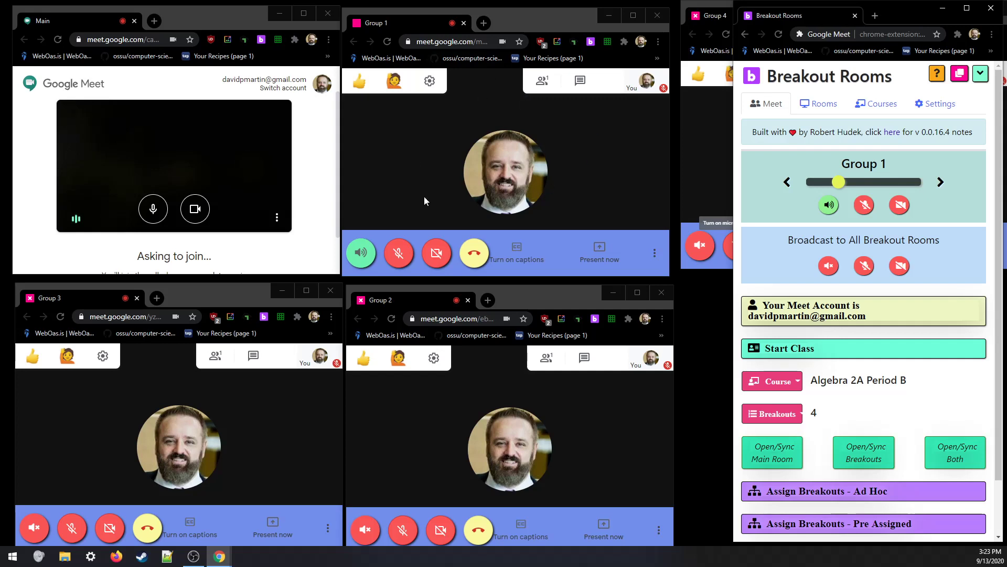
pyautogui.click(940, 183)
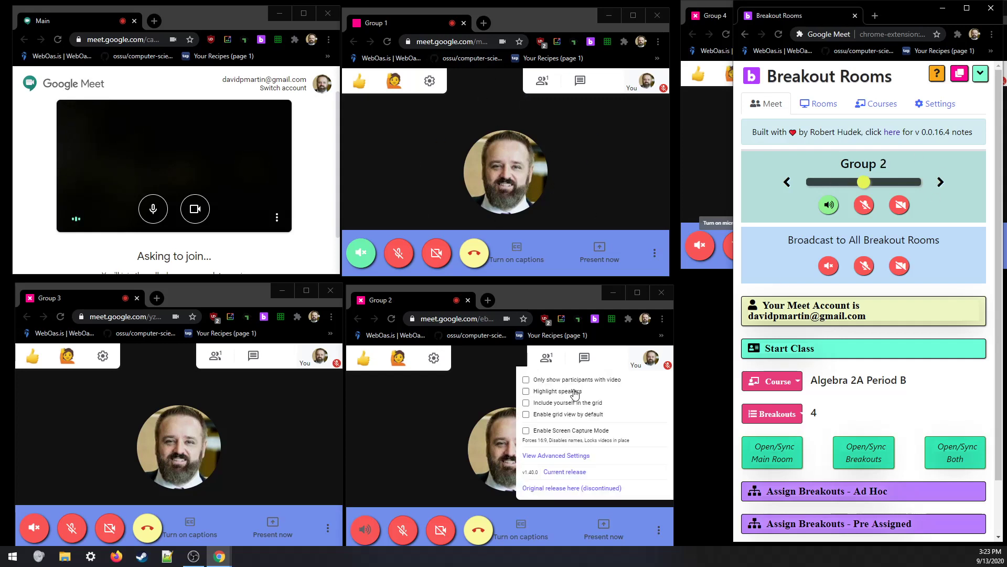
pyautogui.click(941, 183)
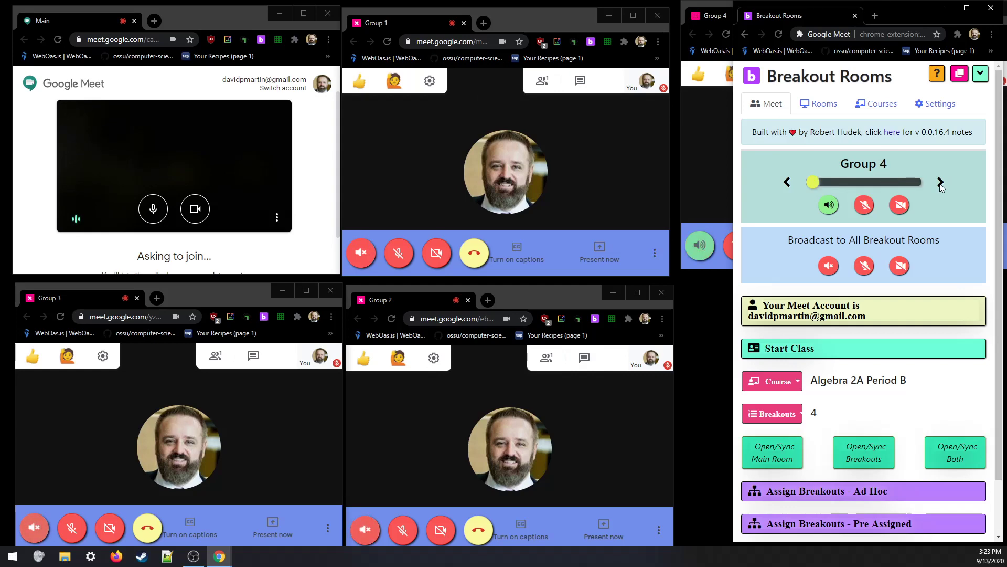
pyautogui.click(941, 183)
pyautogui.click(941, 183)
pyautogui.click(941, 183)
pyautogui.click(941, 183)
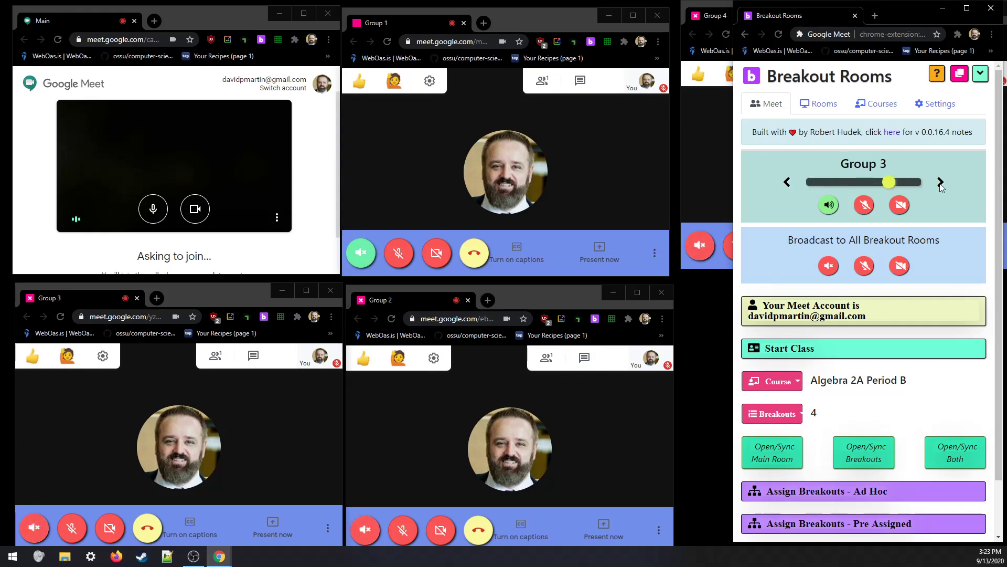
pyautogui.click(941, 183)
pyautogui.click(941, 183)
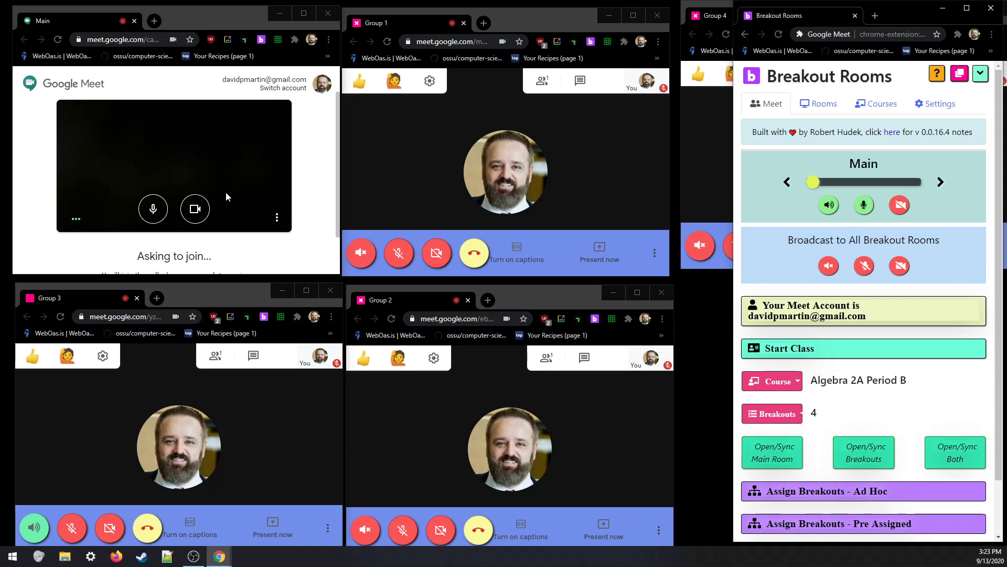
pyautogui.scroll(-2, 251, 249)
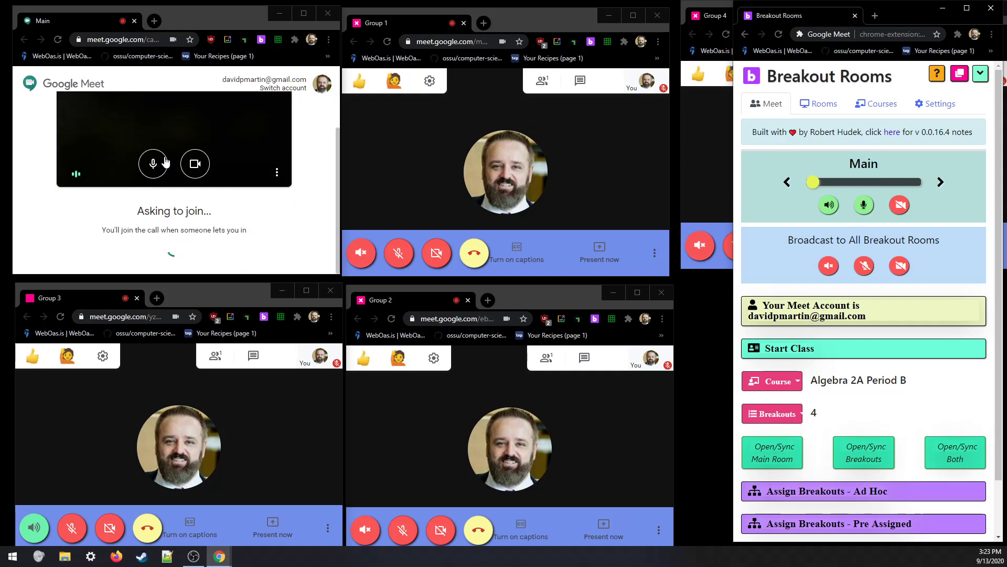
pyautogui.scroll(2, 252, 212)
pyautogui.click(941, 182)
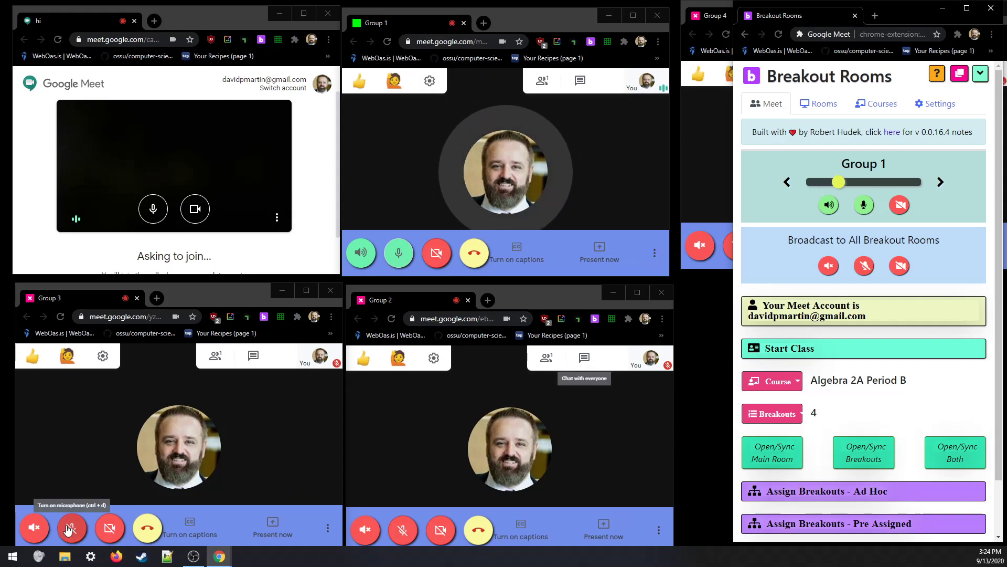
# - Turn on Group 1's camera, then turn off Group 2's camera, microphone and sound
pyautogui.click(900, 206)
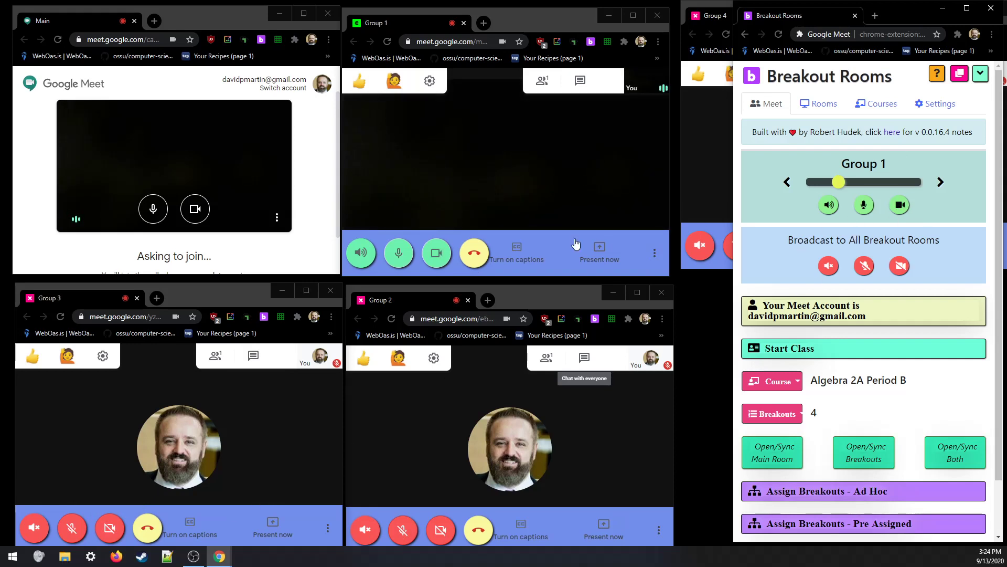
pyautogui.click(941, 182)
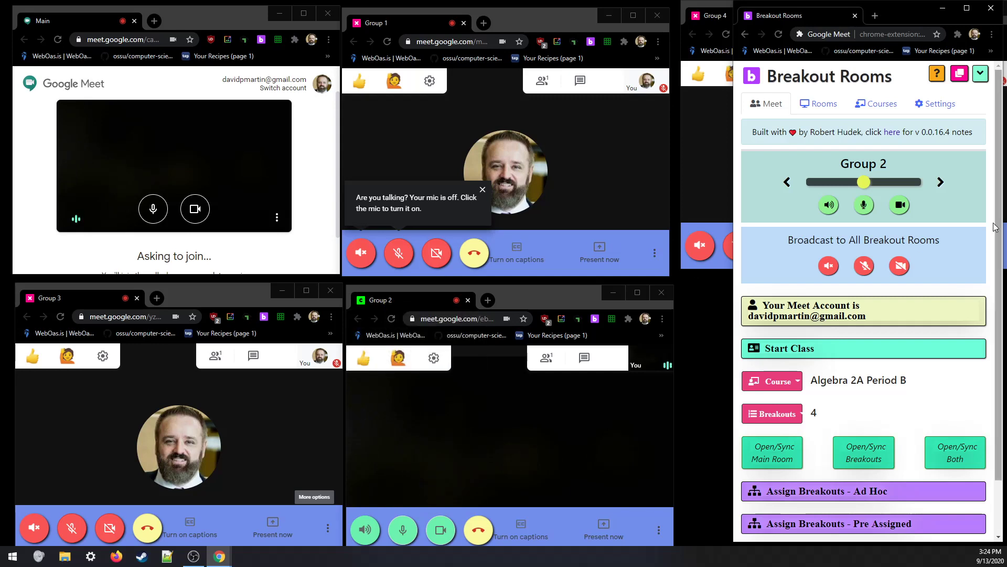
pyautogui.click(899, 205)
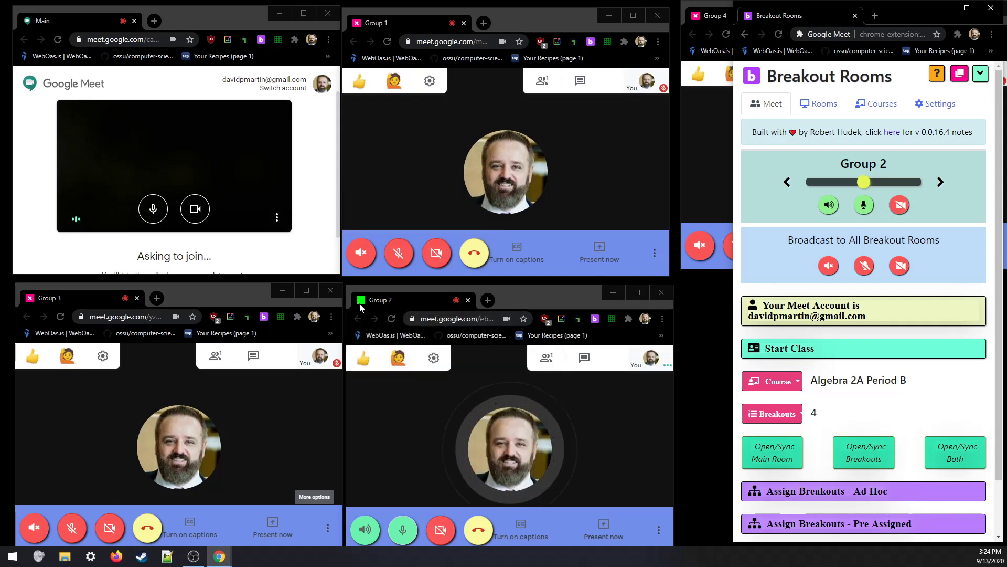
pyautogui.click(864, 204)
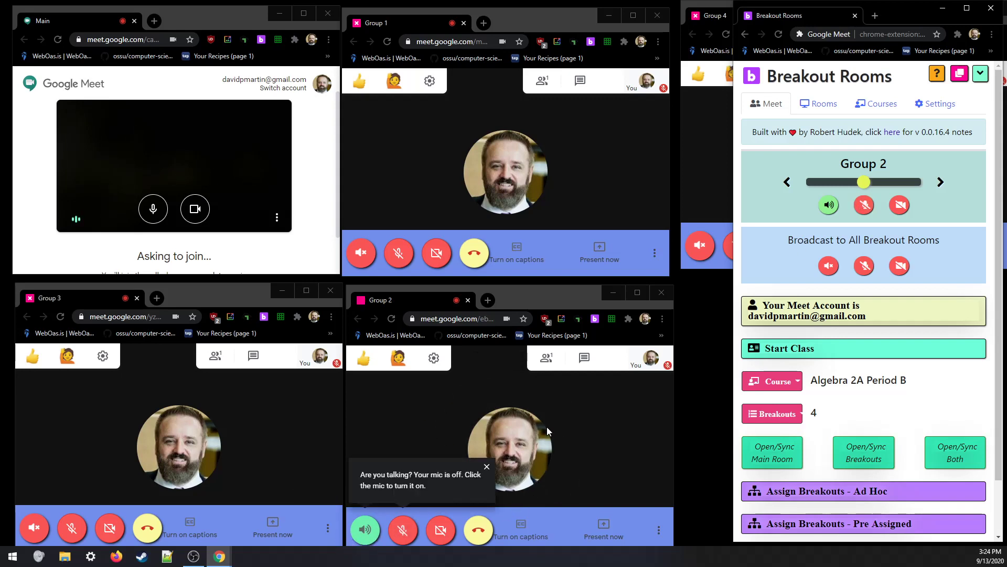
pyautogui.click(830, 208)
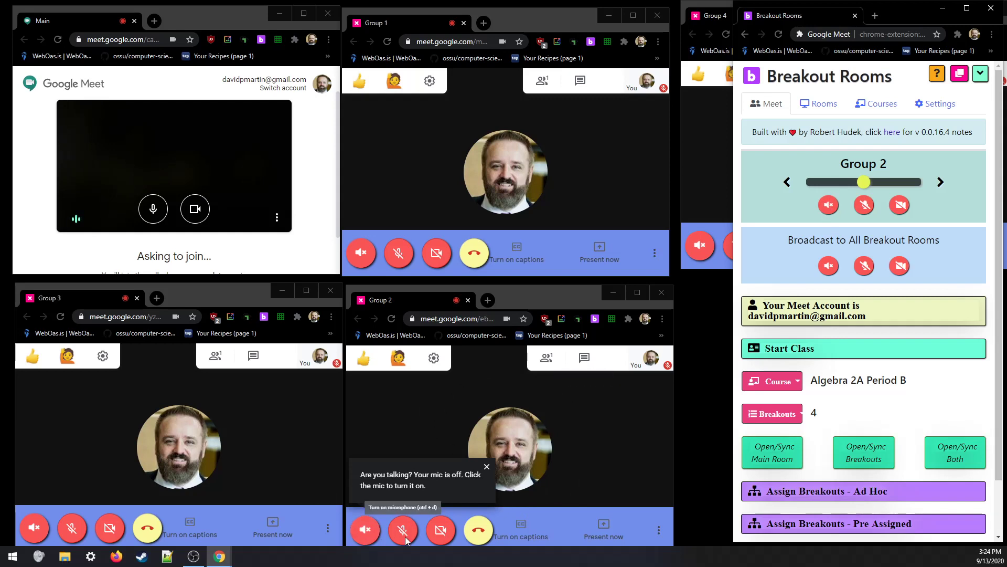
# - Cycle through the rooms back around to the Main room
pyautogui.click(940, 182)
pyautogui.click(940, 182)
pyautogui.click(941, 182)
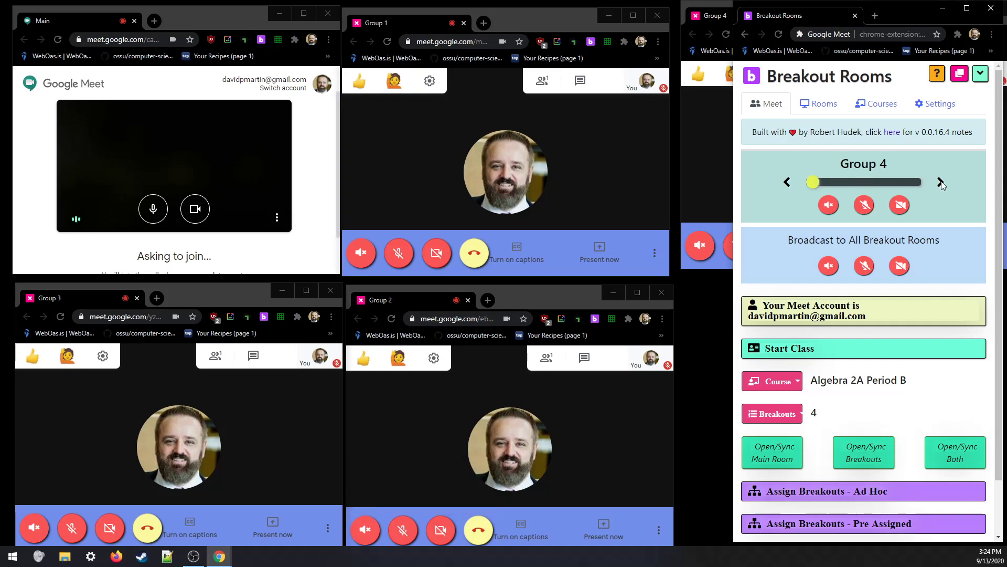
pyautogui.click(940, 182)
pyautogui.click(940, 182)
pyautogui.click(941, 182)
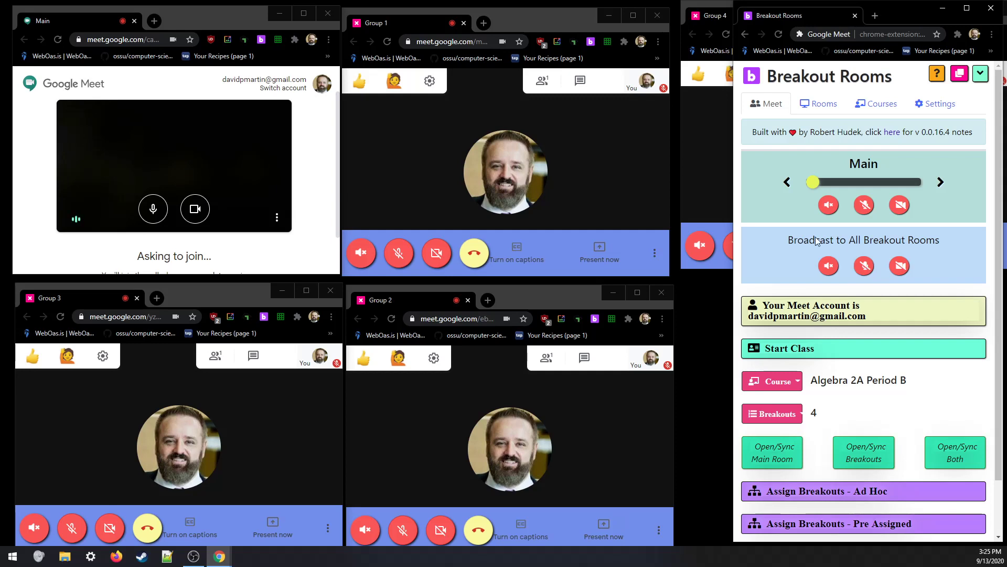
# - Unmute and then re-mute the microphones in all breakout rooms at once
pyautogui.click(865, 266)
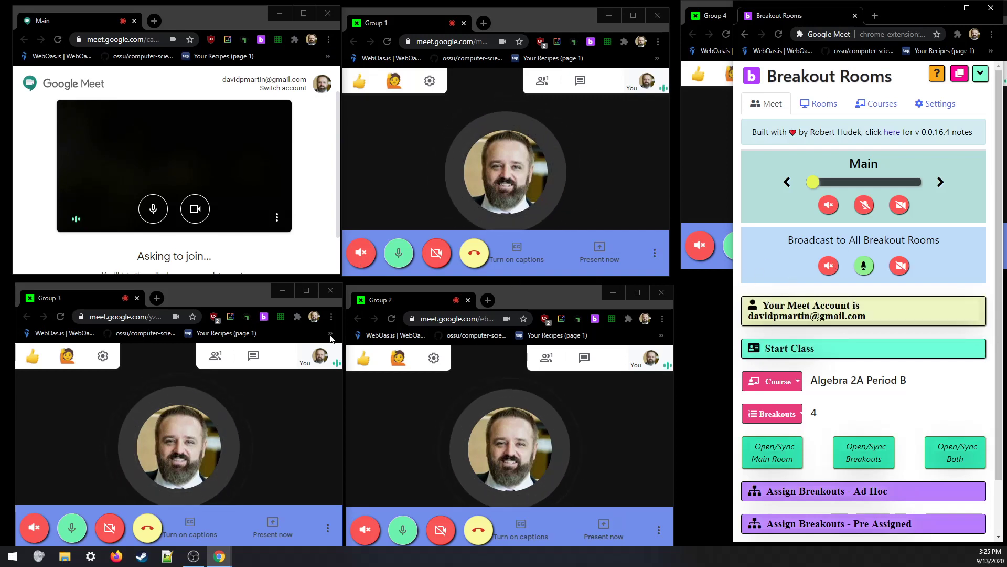
pyautogui.click(863, 267)
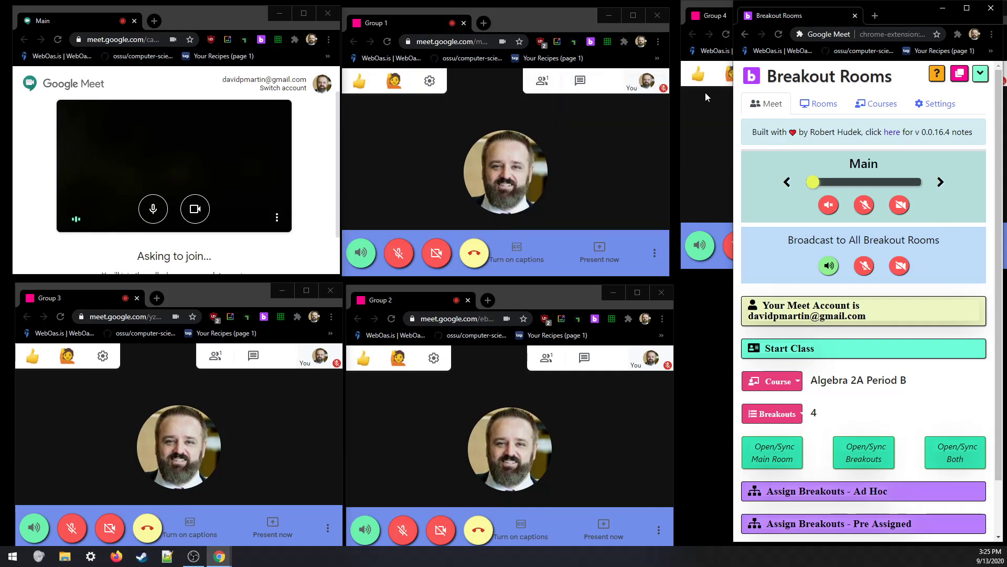
# - Close the Group 1–4 and Main Meet windows and the Breakout Rooms panel
pyautogui.click(660, 16)
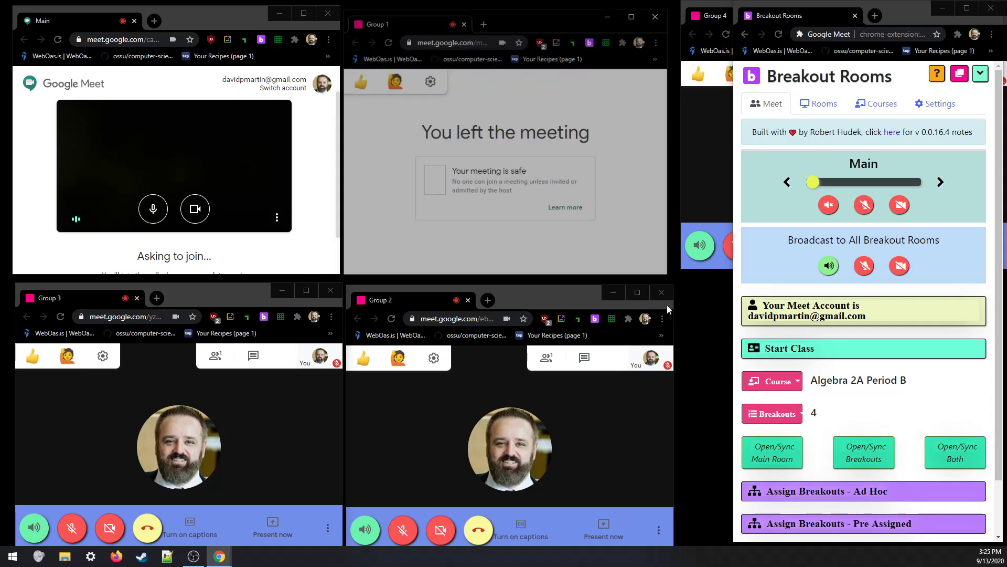
pyautogui.click(662, 292)
pyautogui.click(331, 290)
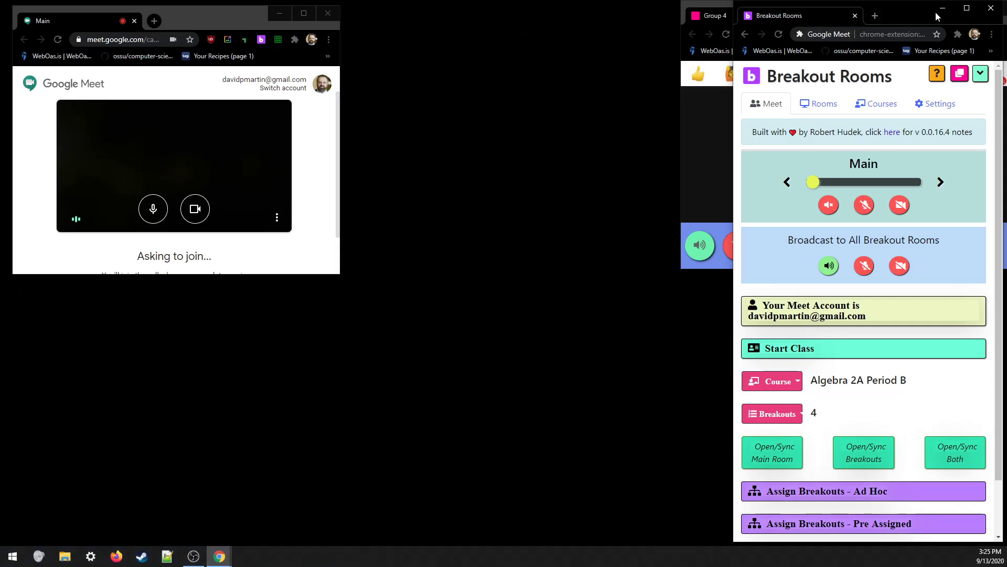
pyautogui.click(991, 8)
pyautogui.click(327, 14)
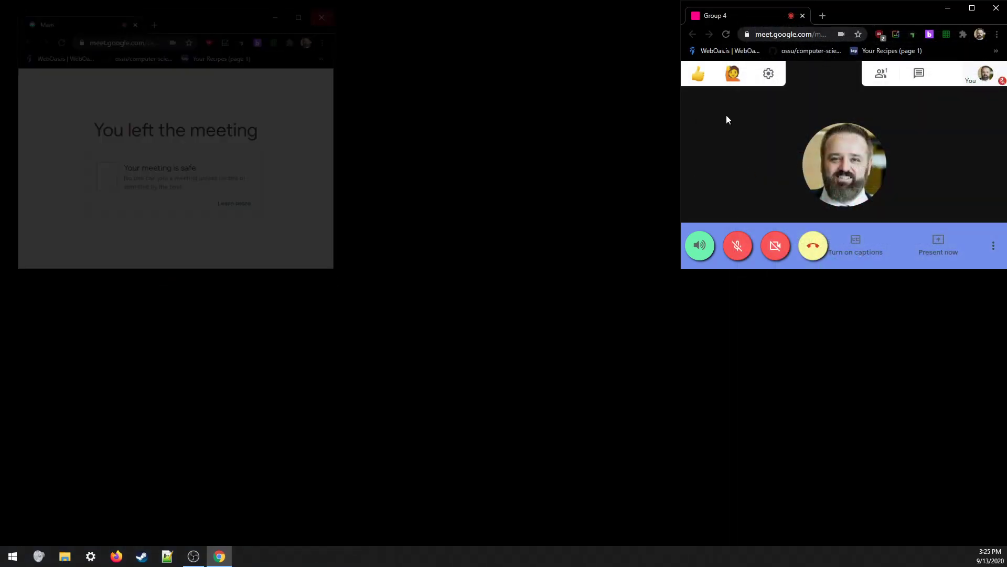
pyautogui.click(994, 11)
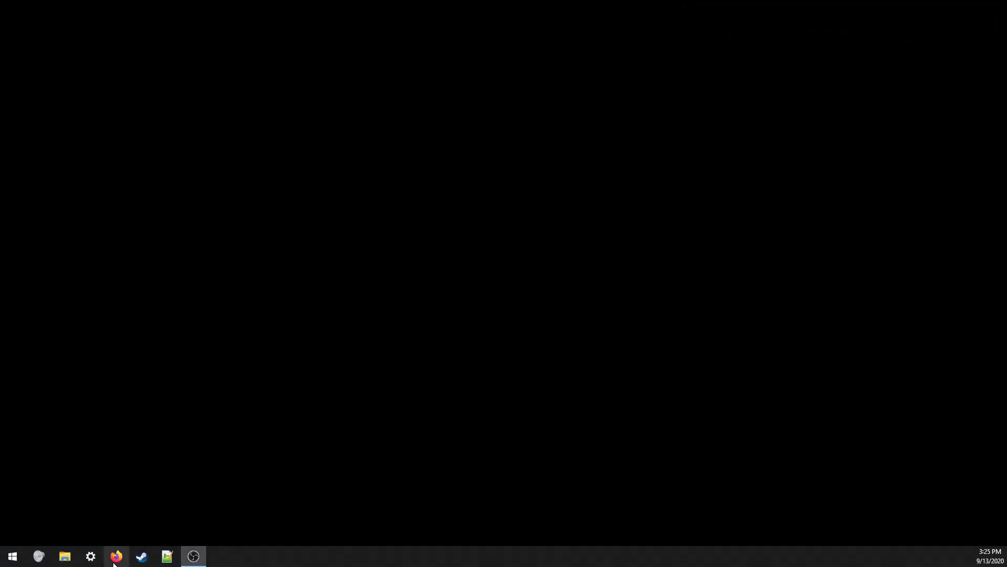
# - Relaunch Google Chrome from Start and close its empty New Tab window
pyautogui.click(13, 555)
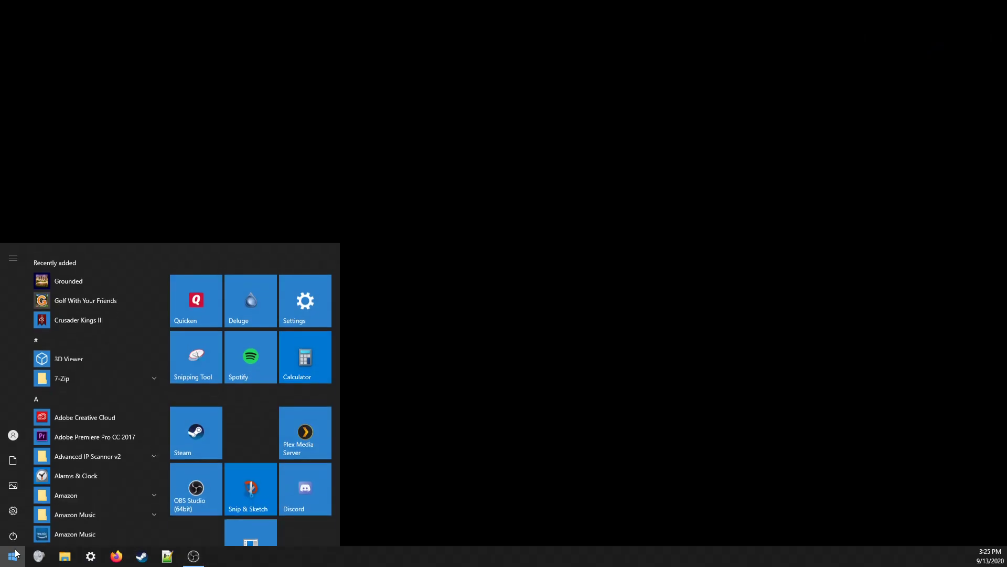
pyautogui.write('c')
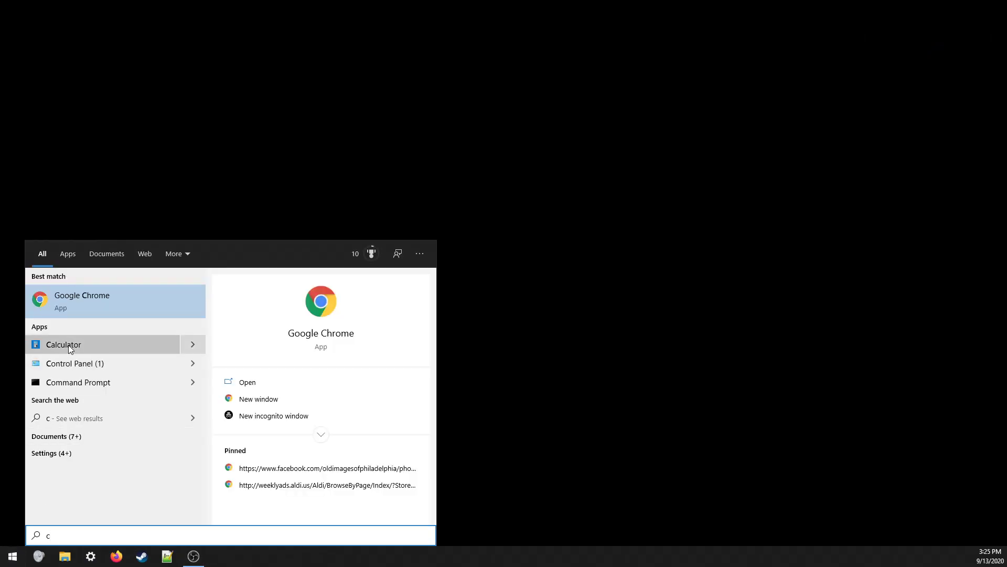
pyautogui.click(72, 296)
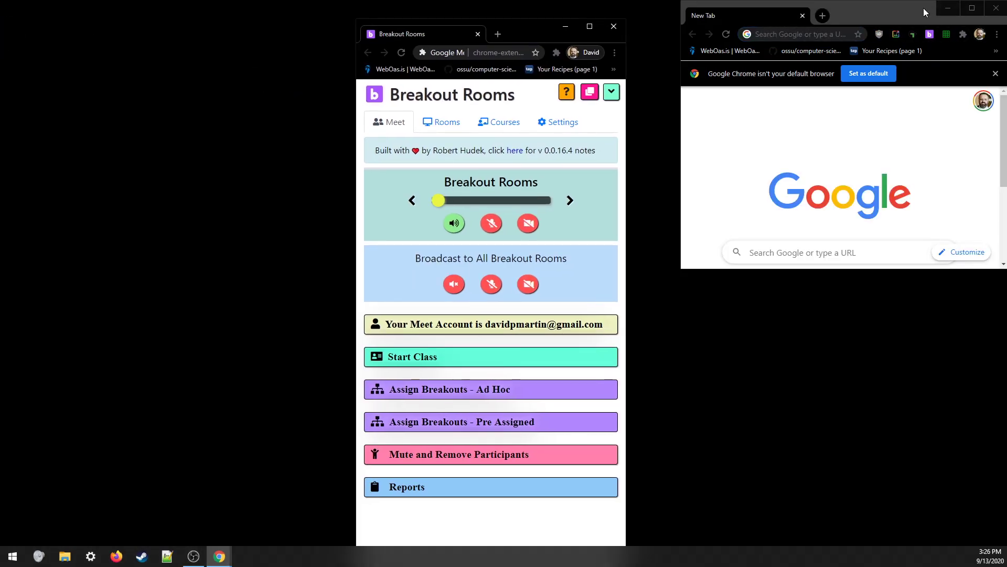
pyautogui.moveTo(923, 8); pyautogui.dragTo(291, 15)
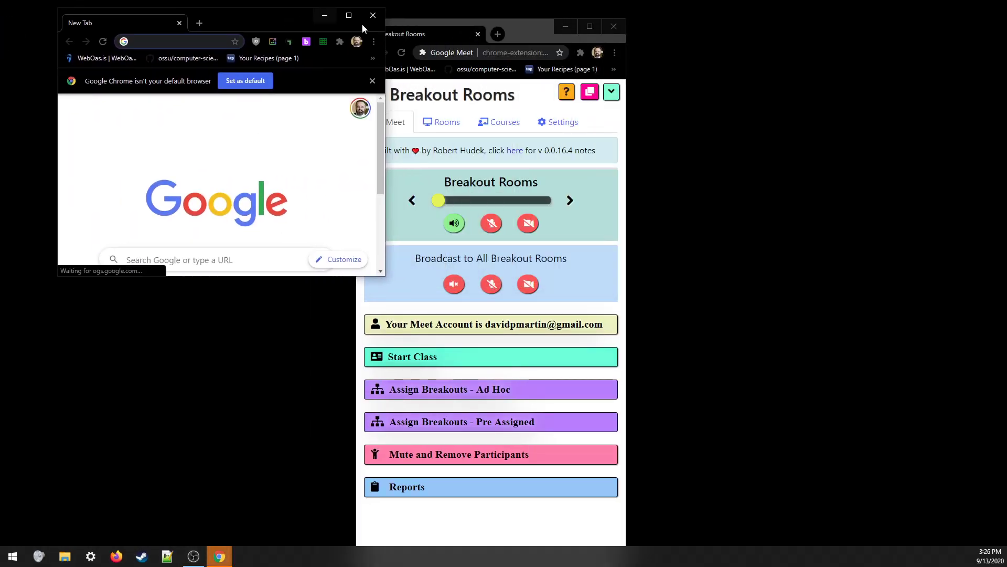
pyautogui.hotkey('ctrl', 'w')
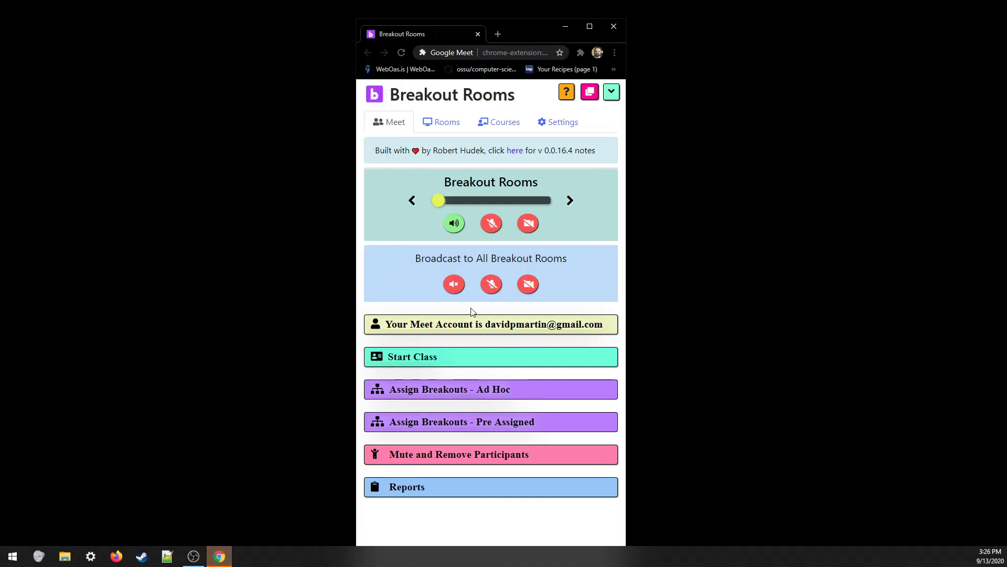
# - In the extension's Settings, choose 'Tabs: Same window' and set the tab maximum to 'No Limit'
pyautogui.click(453, 359)
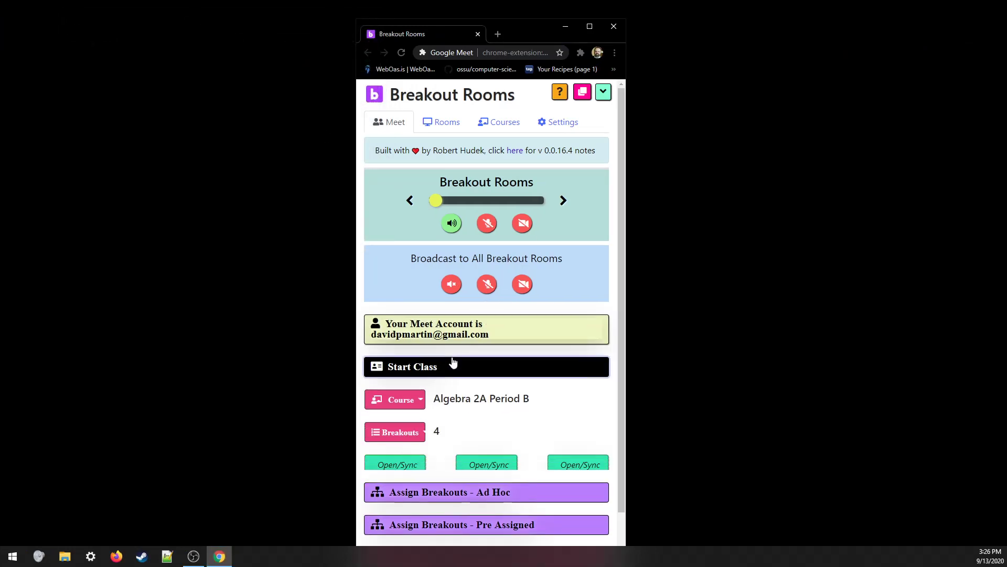
pyautogui.scroll(-1, 452, 382)
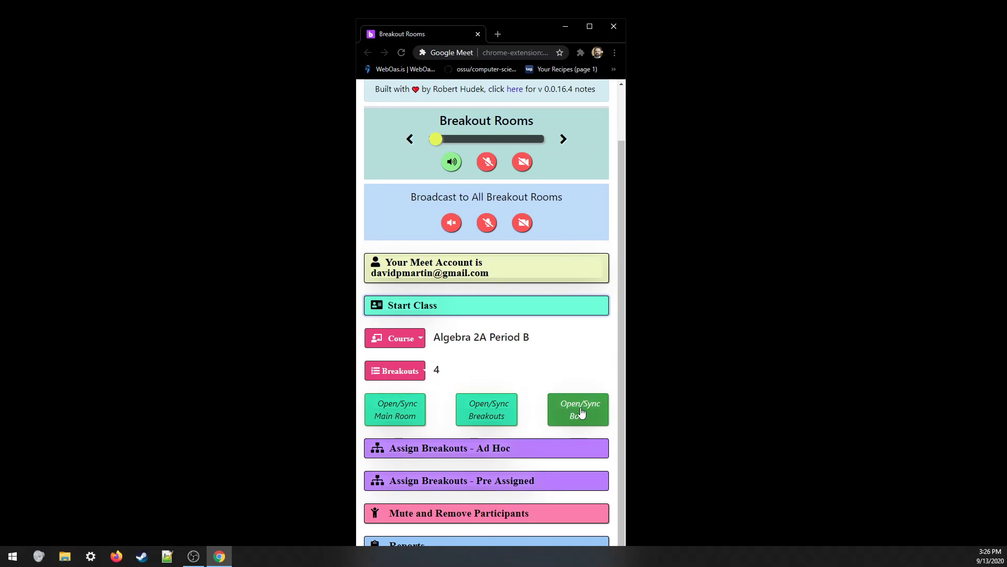
pyautogui.scroll(2, 572, 419)
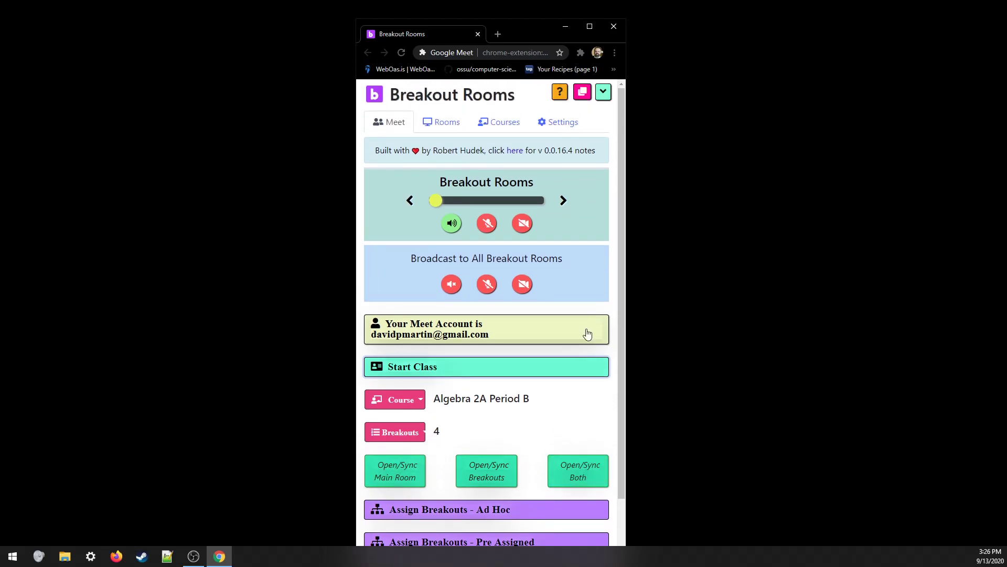
pyautogui.click(549, 126)
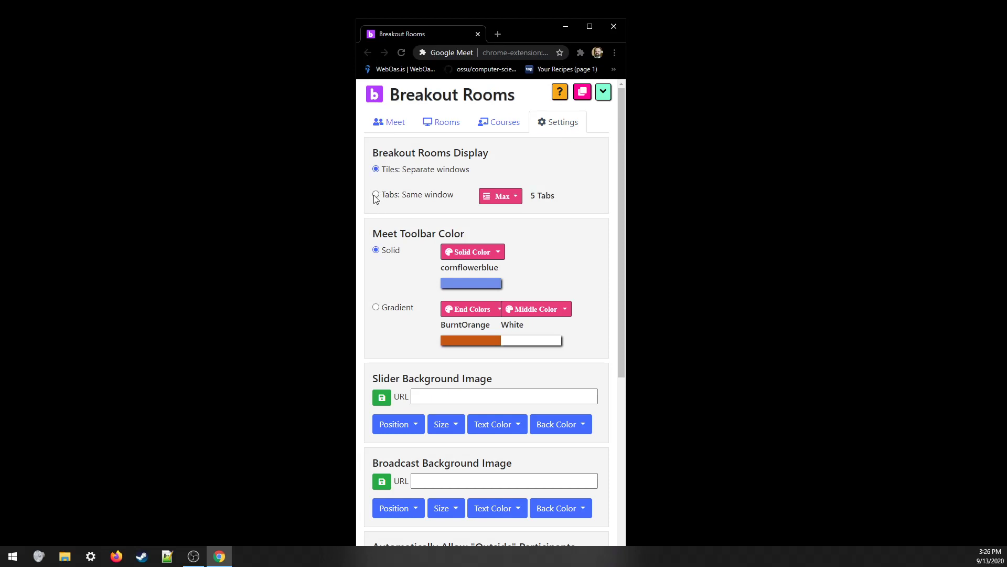
pyautogui.click(493, 192)
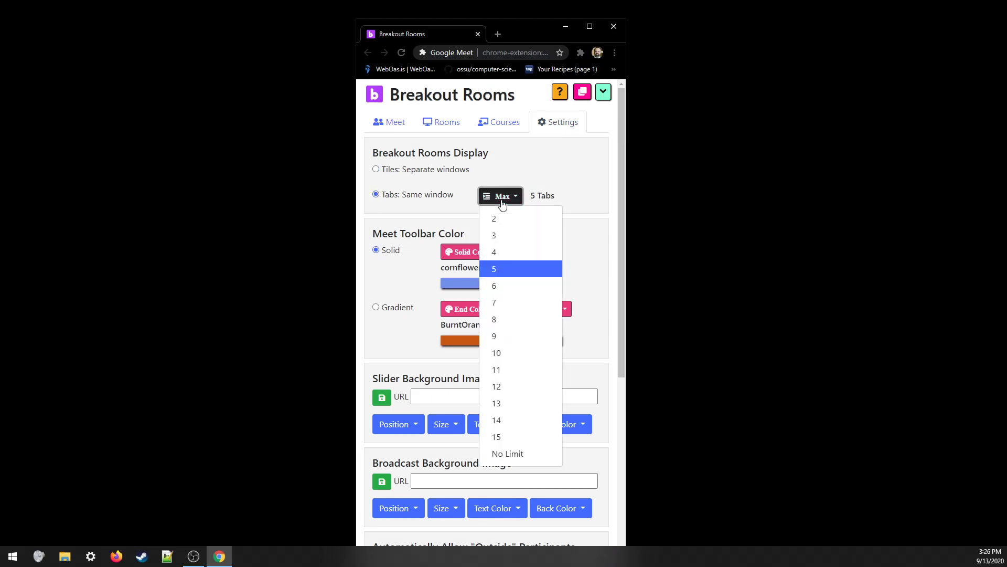
pyautogui.click(522, 456)
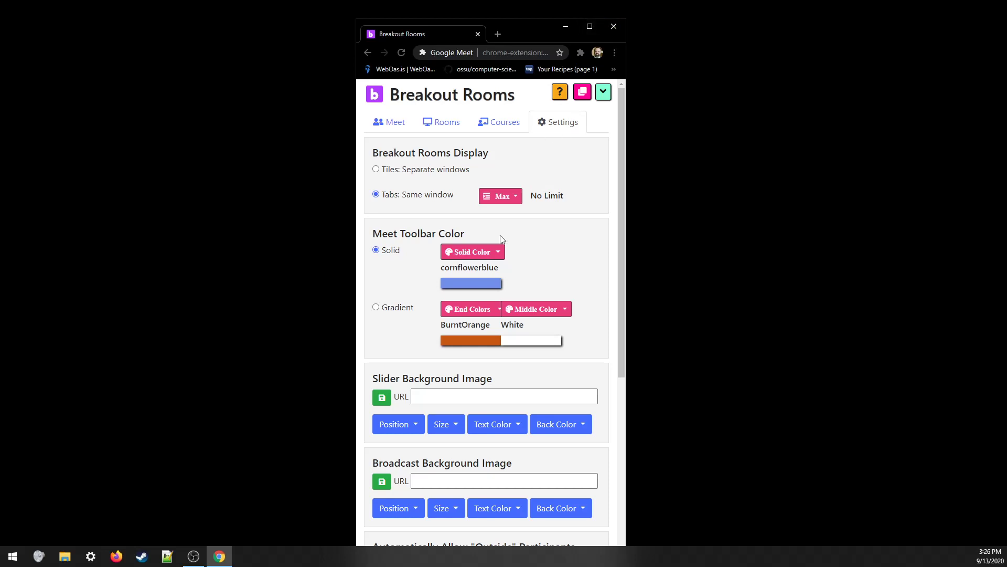
pyautogui.click(381, 126)
# - Open/Sync Main and Groups 1–4, then place the Meet window left and the panel at the right edge
pyautogui.click(579, 484)
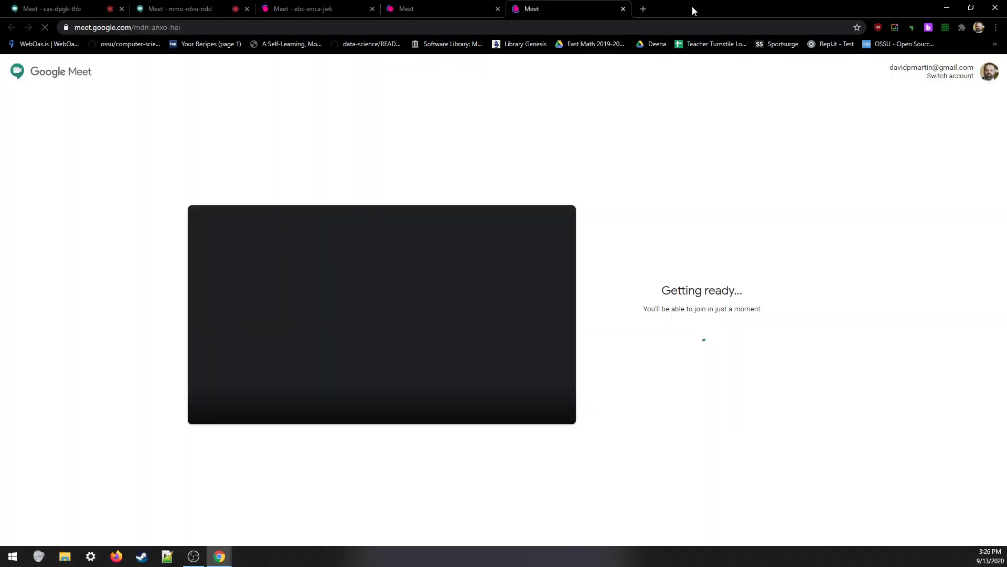
pyautogui.doubleClick(692, 6)
pyautogui.click(528, 46)
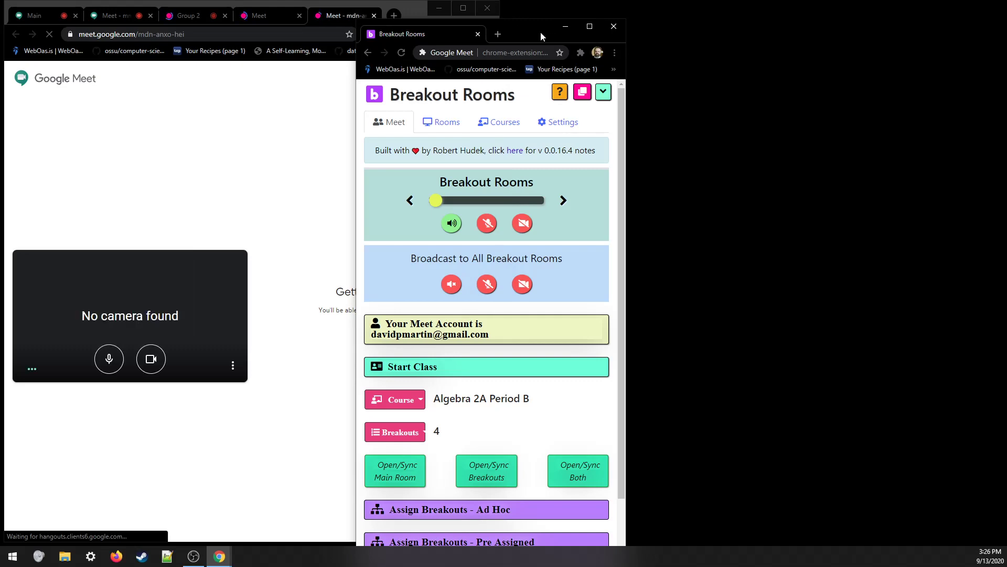
pyautogui.moveTo(525, 27); pyautogui.dragTo(896, 1)
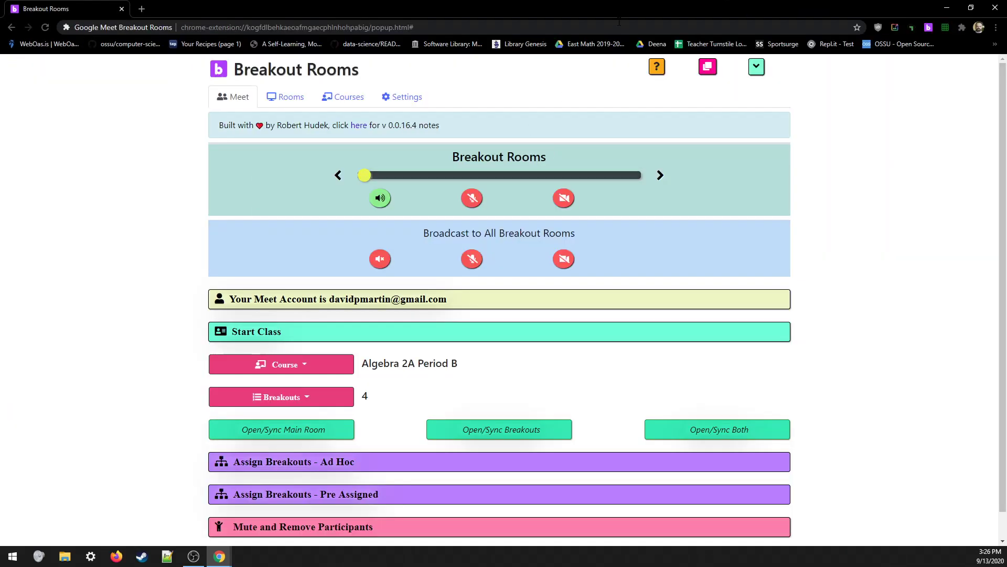
pyautogui.doubleClick(526, 6)
pyautogui.moveTo(539, 34); pyautogui.dragTo(898, 9)
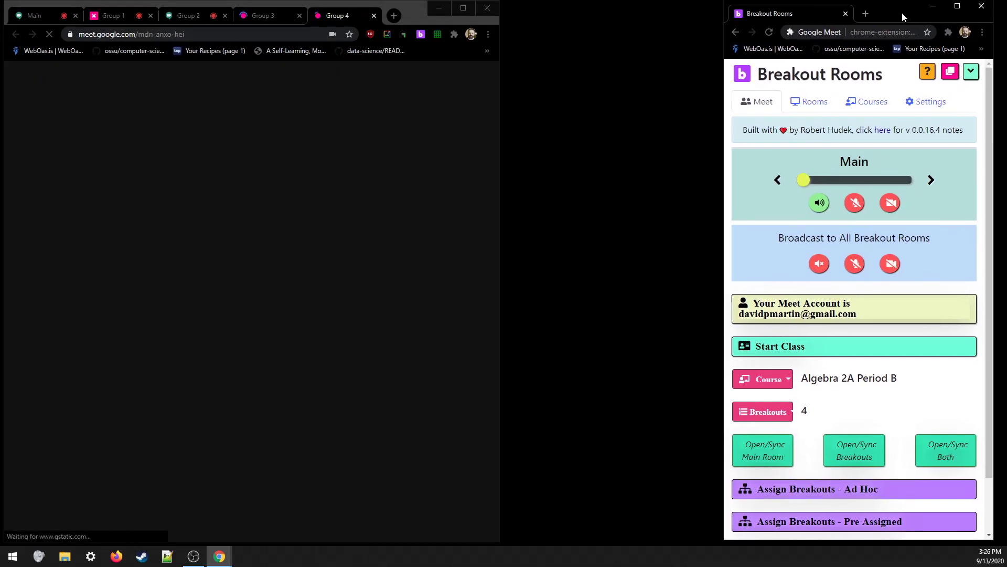
pyautogui.moveTo(500, 200); pyautogui.dragTo(726, 199)
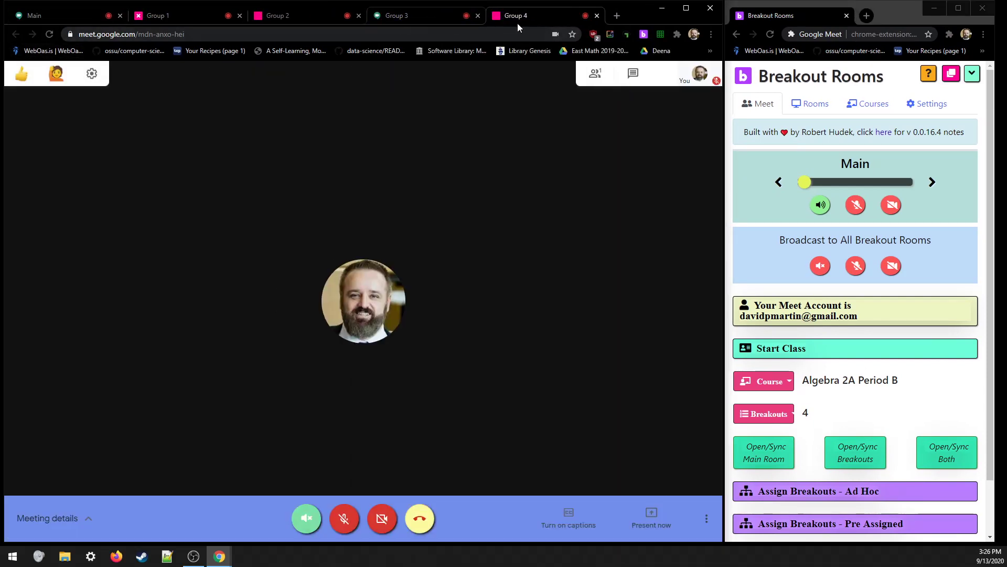
# - Check the Group 1, 3 and 4 meeting tabs and reveal Group 4's full address
pyautogui.click(163, 17)
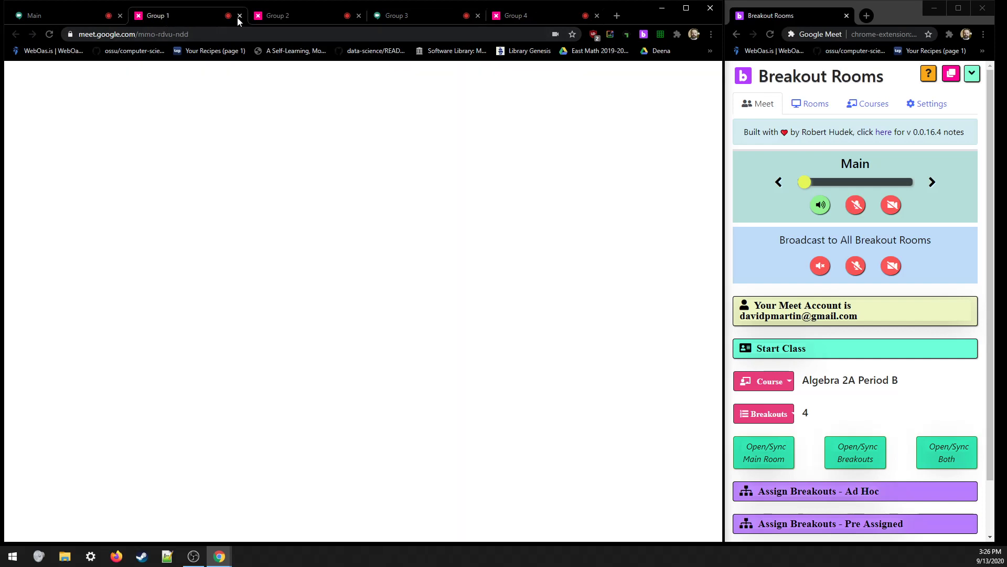
pyautogui.click(417, 19)
pyautogui.click(545, 16)
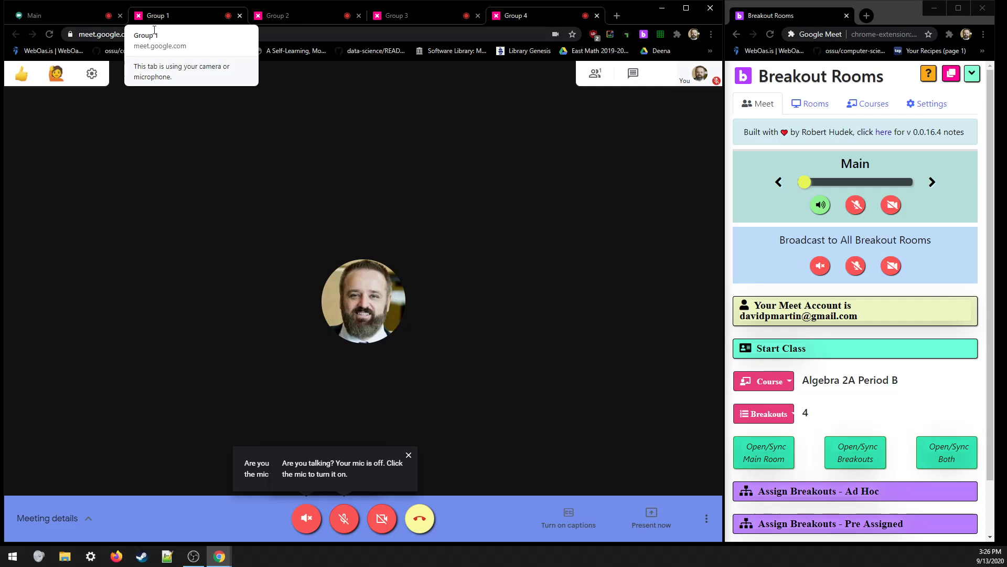
pyautogui.moveTo(139, 34); pyautogui.dragTo(185, 34)
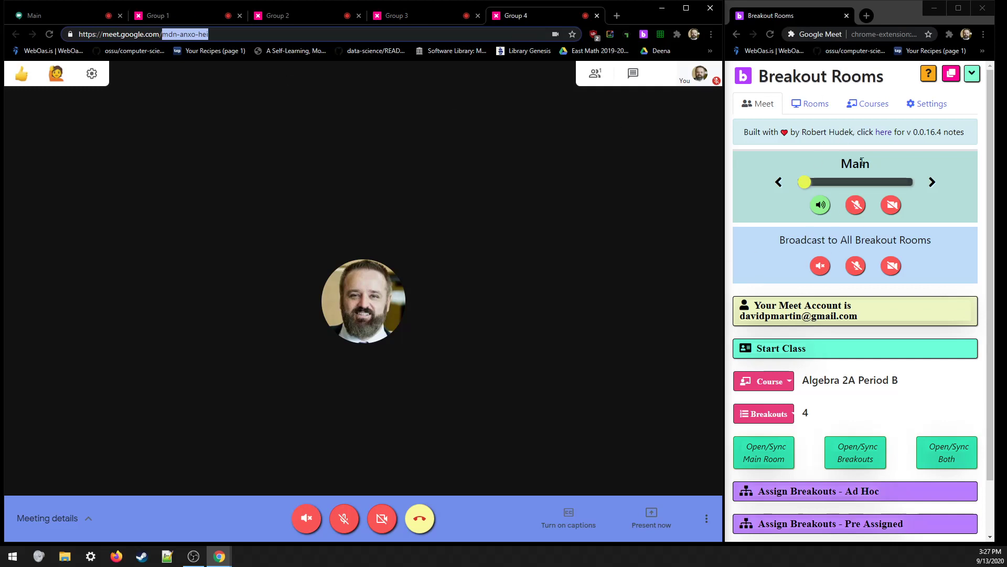
# - Cycle the room slider through every room and around to Group 1
pyautogui.click(932, 185)
pyautogui.click(934, 186)
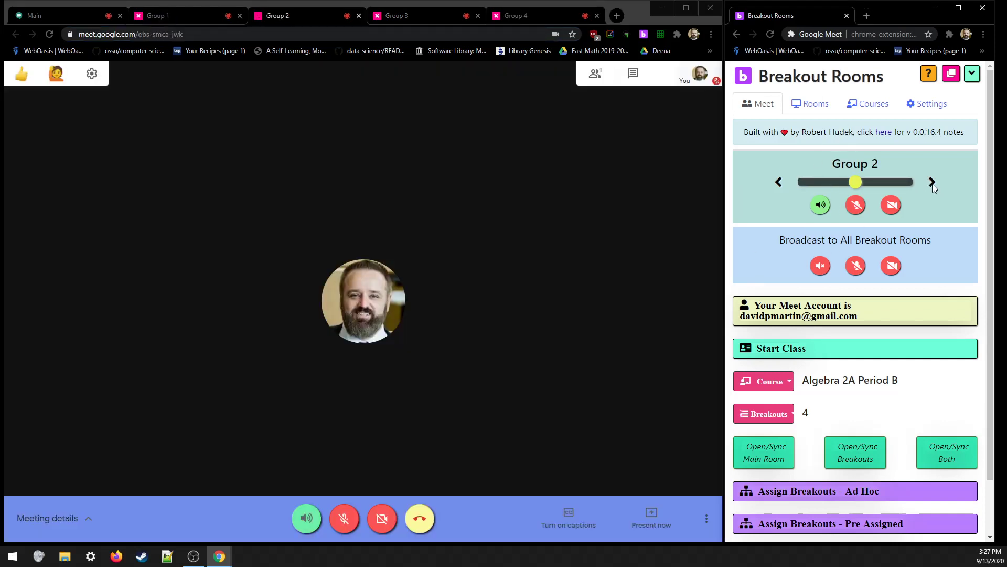
pyautogui.click(933, 183)
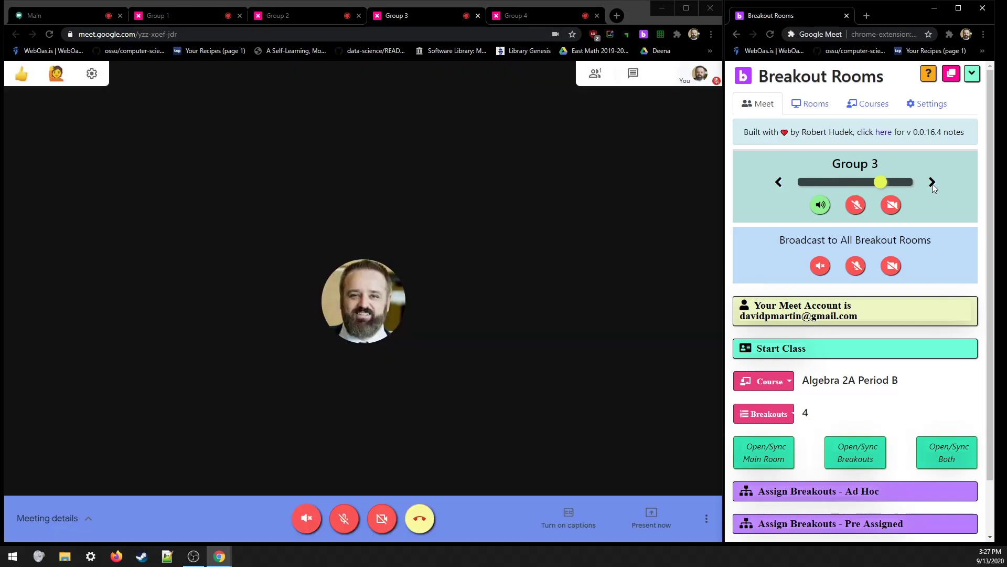
pyautogui.click(933, 184)
pyautogui.click(931, 184)
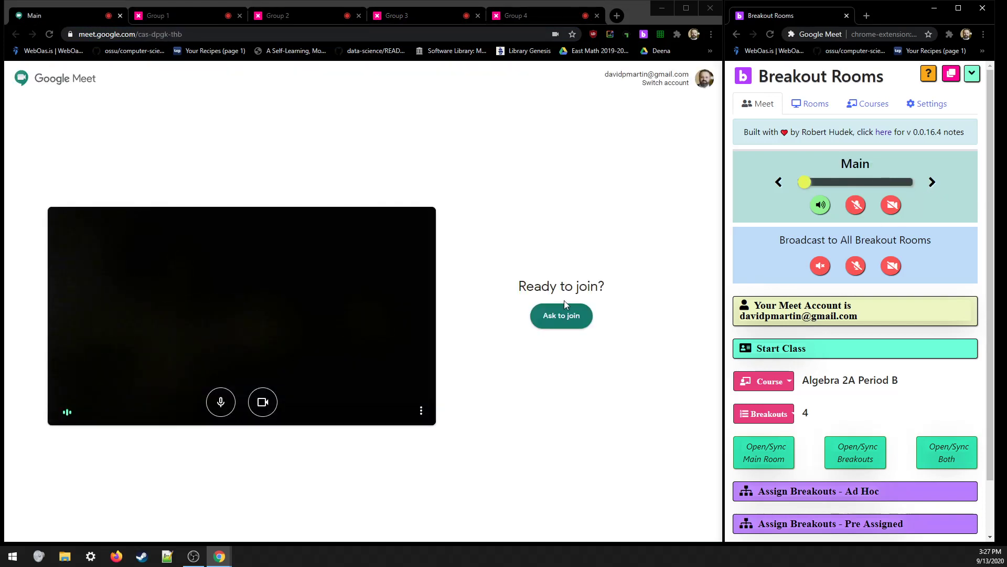
pyautogui.click(933, 184)
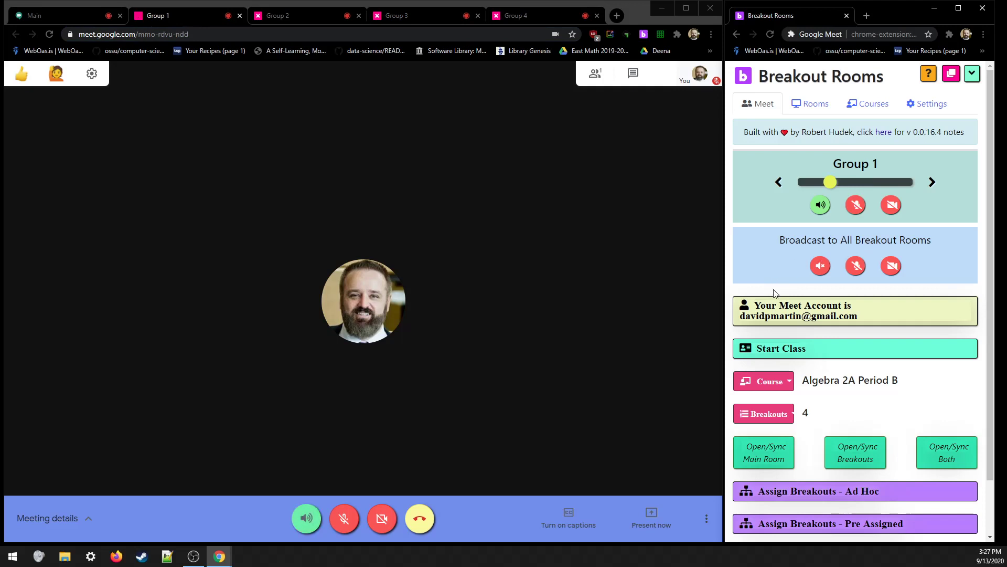
# - Turn on Group 1's microphone, step through Groups 2–4, and mute Group 4's speaker and mic
pyautogui.click(856, 207)
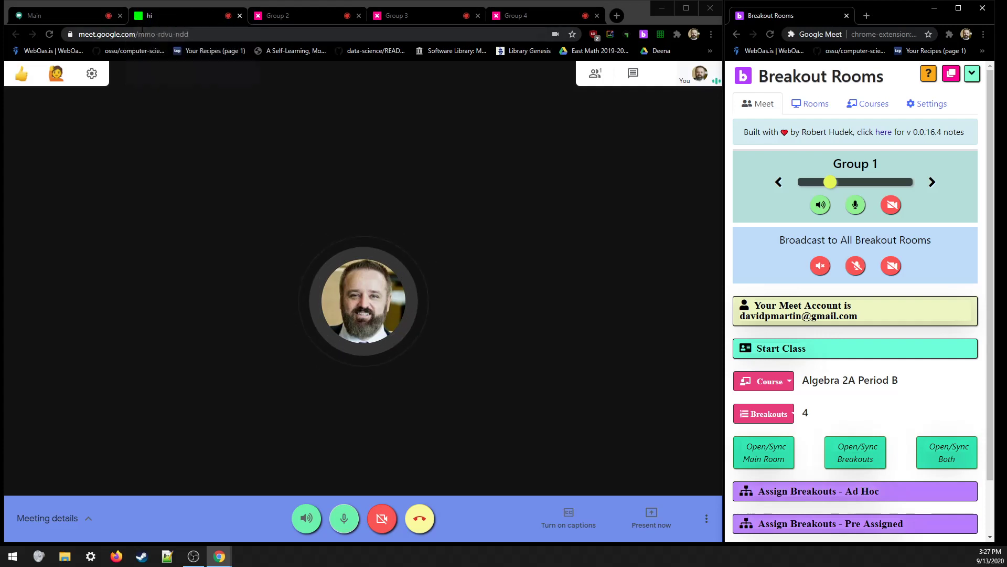
pyautogui.click(932, 184)
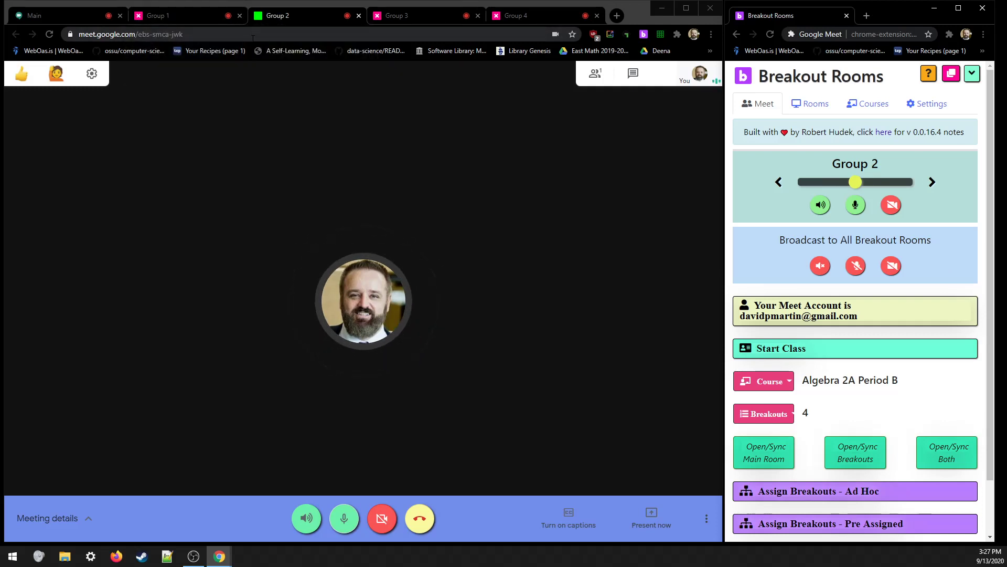
pyautogui.click(932, 182)
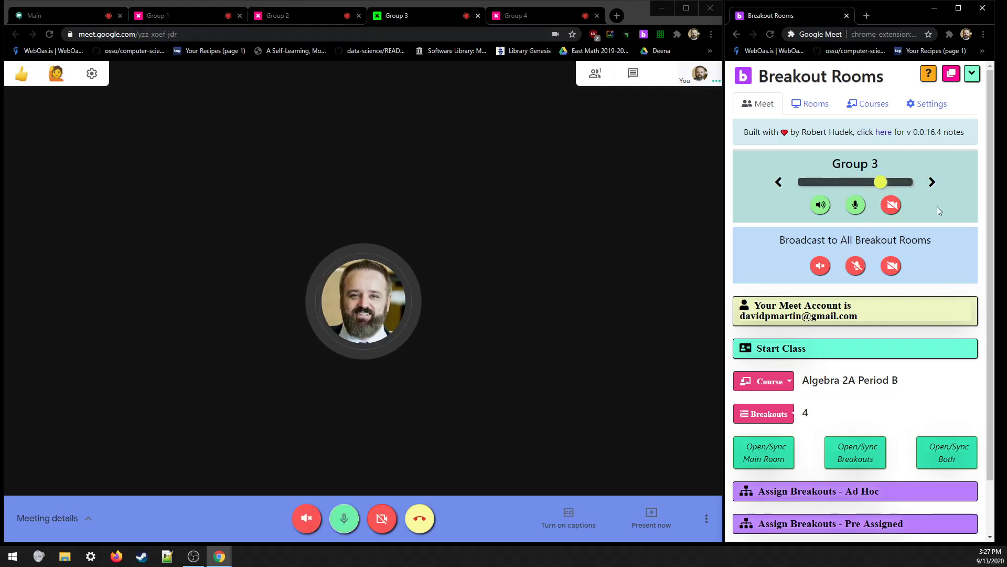
pyautogui.click(930, 187)
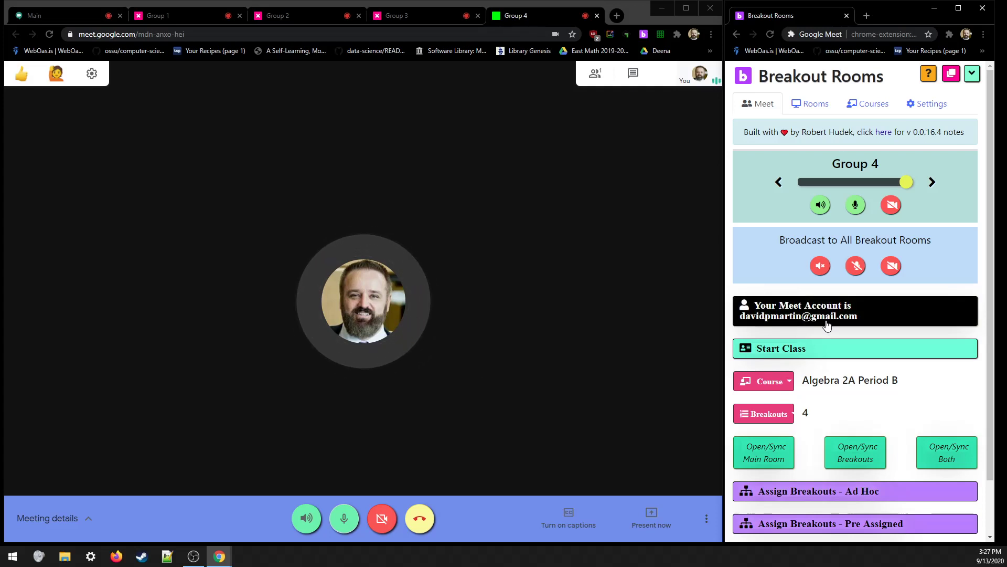
pyautogui.click(890, 264)
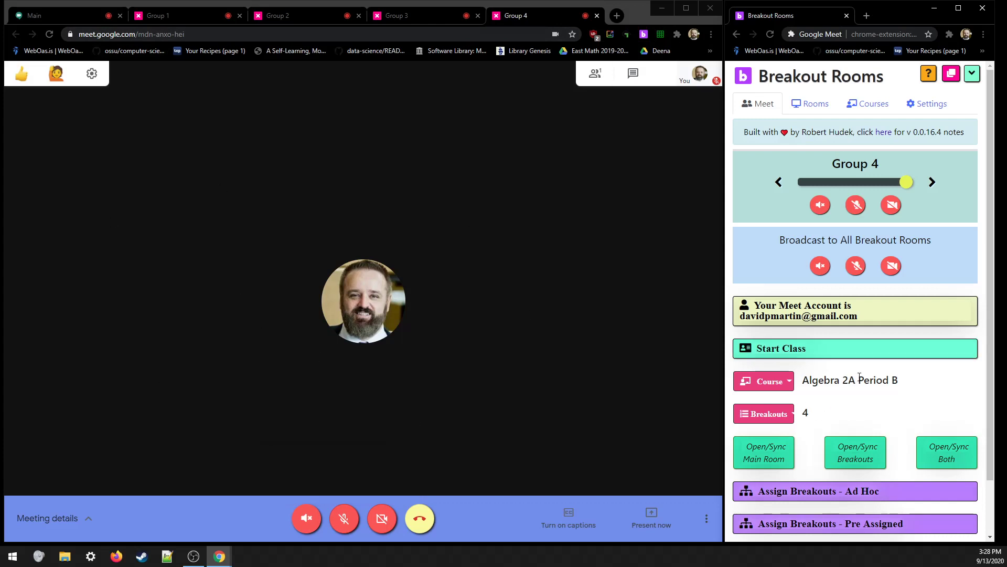
# - Expand the Assign Breakouts - Ad Hoc section and look through it
pyautogui.scroll(-2, 863, 409)
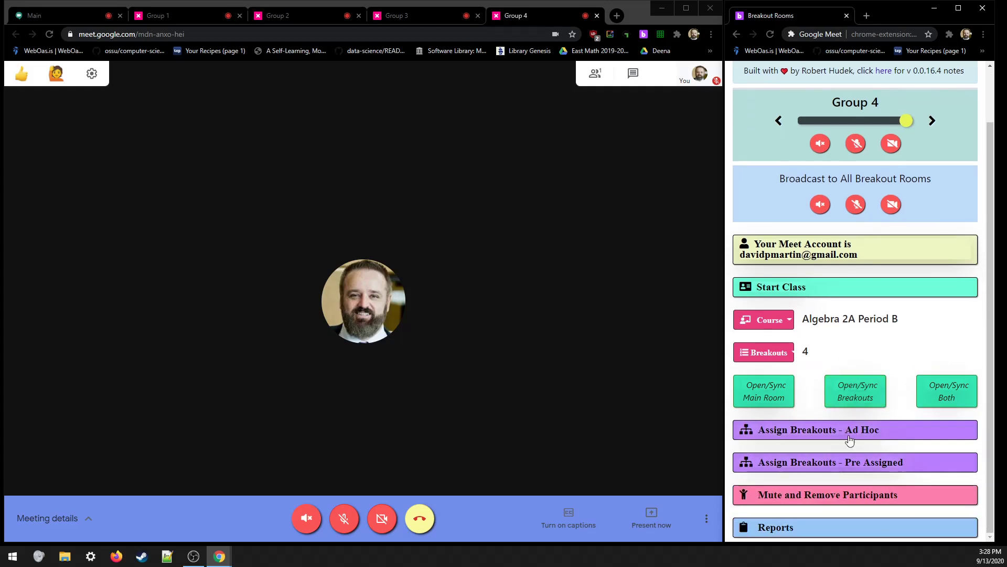
pyautogui.click(813, 430)
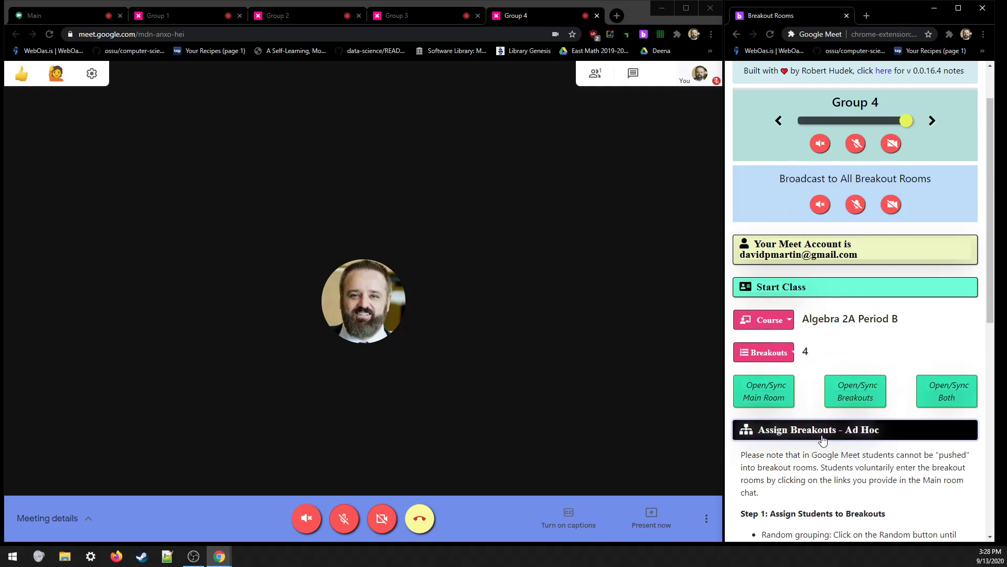
pyautogui.scroll(-5, 814, 420)
pyautogui.scroll(-3, 823, 437)
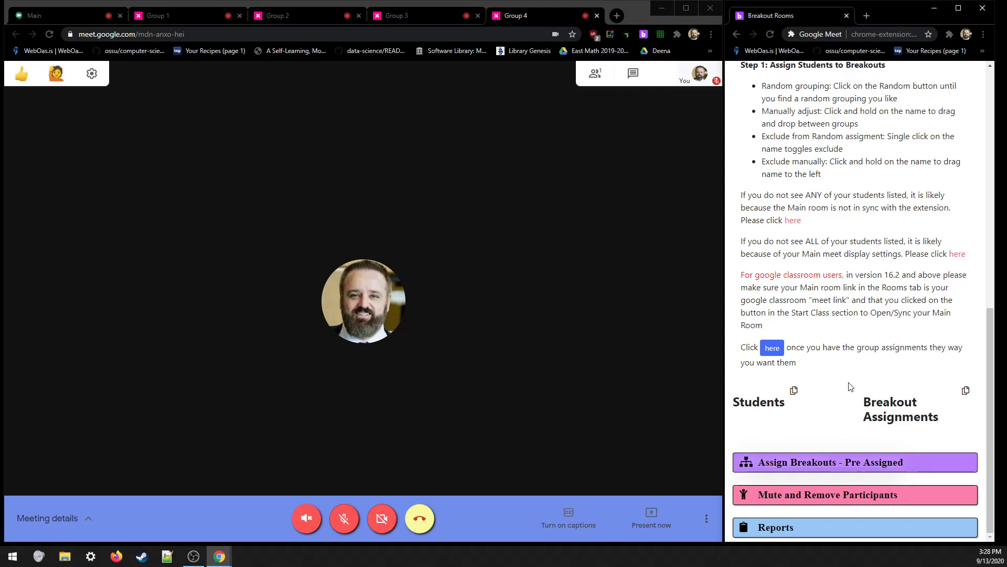
pyautogui.scroll(7, 850, 413)
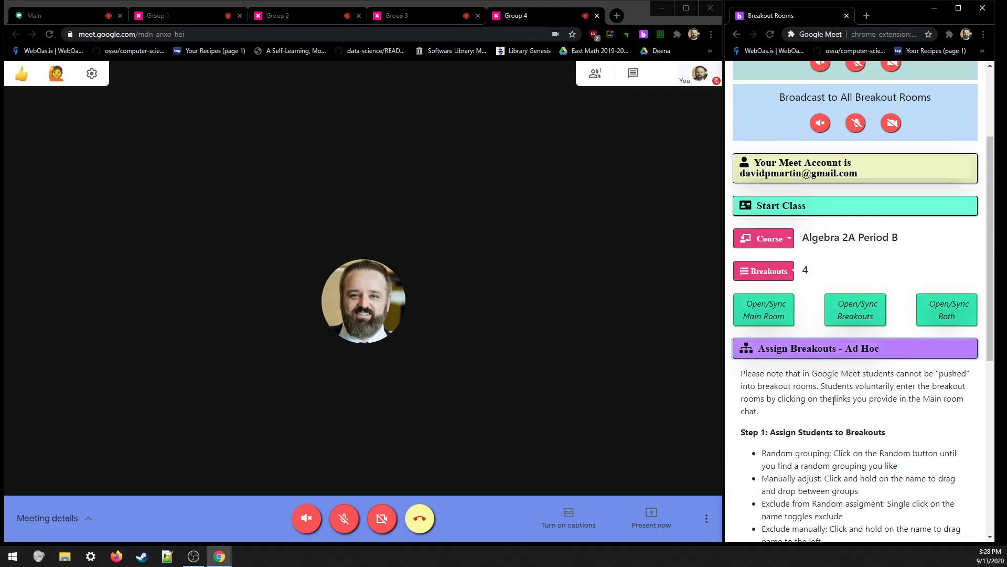
pyautogui.scroll(-7, 816, 368)
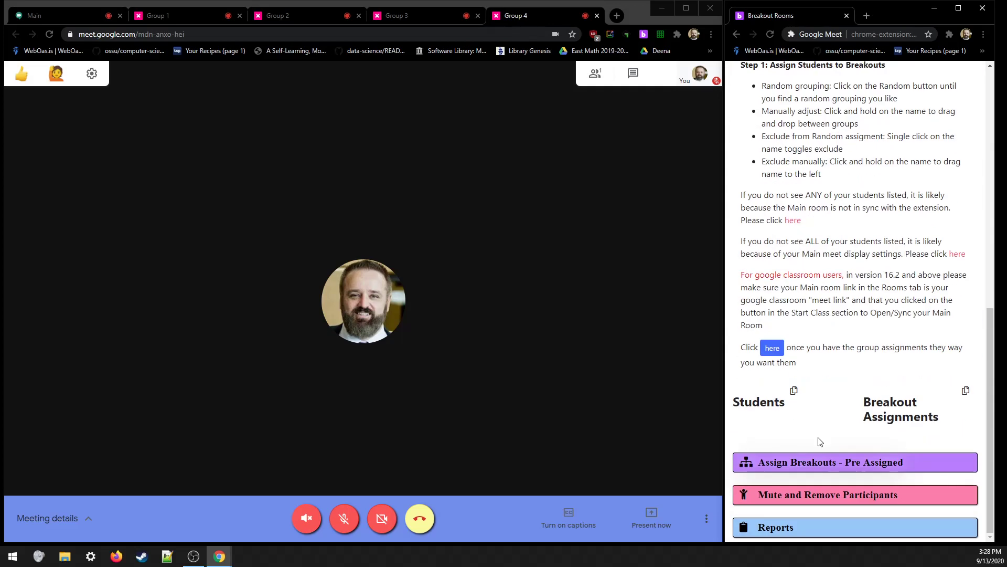
pyautogui.scroll(8, 875, 430)
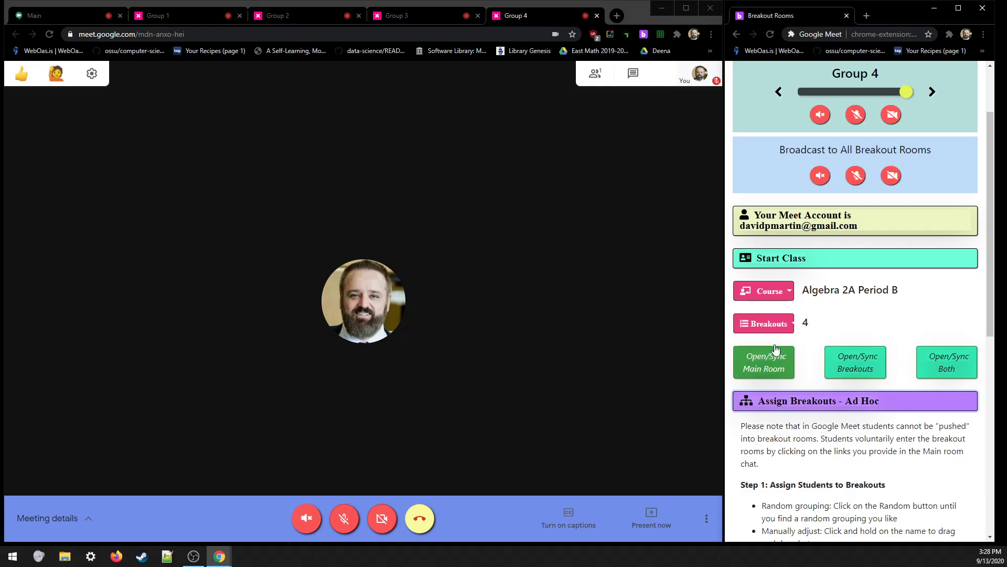
# - Sync the Main room and dismiss the 'Main room synced' alert
pyautogui.click(768, 368)
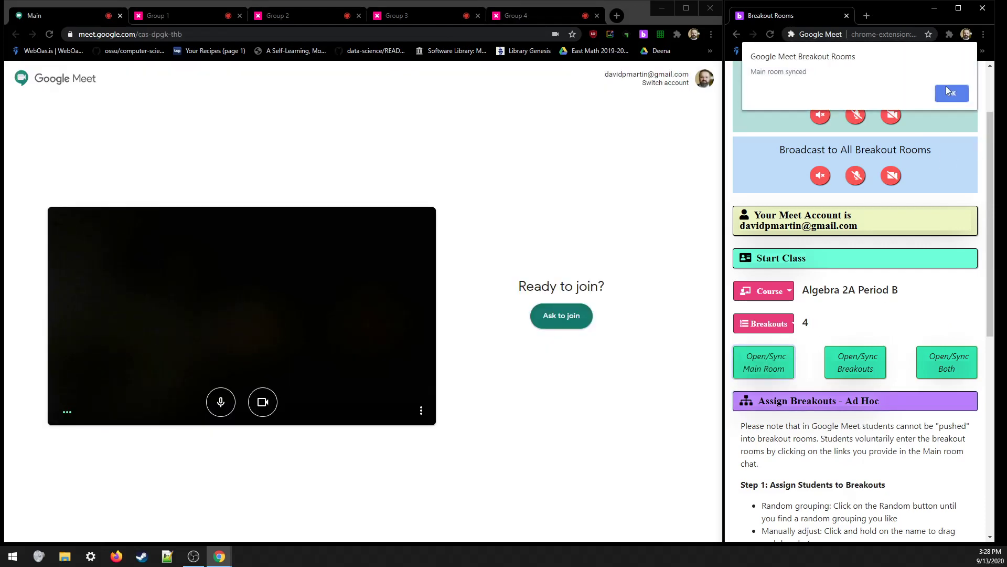
pyautogui.click(951, 93)
pyautogui.scroll(-8, 805, 416)
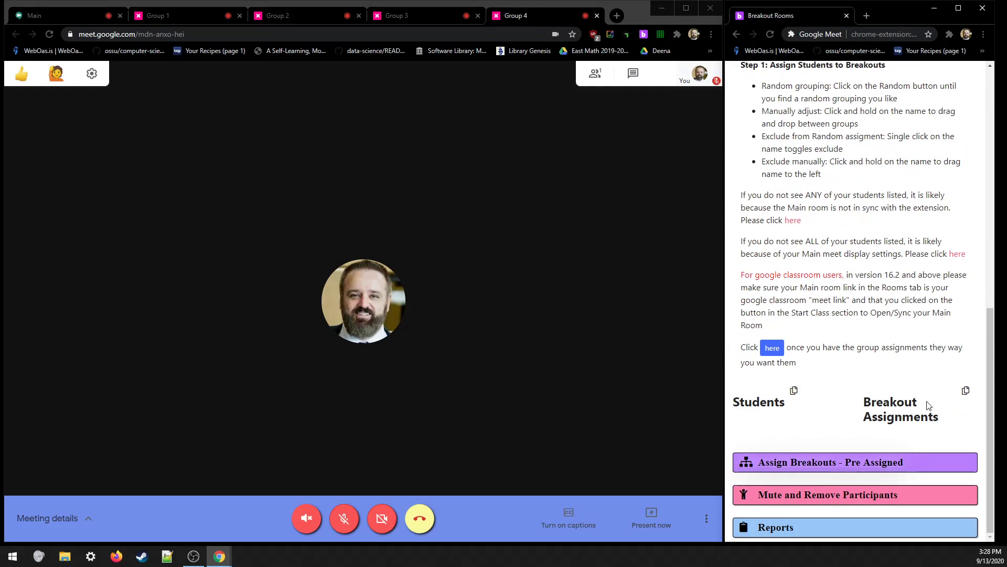
pyautogui.moveTo(866, 402); pyautogui.dragTo(933, 424)
pyautogui.click(936, 432)
# - Sync the Main room a second time, dismiss the notice, and scroll to the Ad Hoc section
pyautogui.scroll(7, 841, 362)
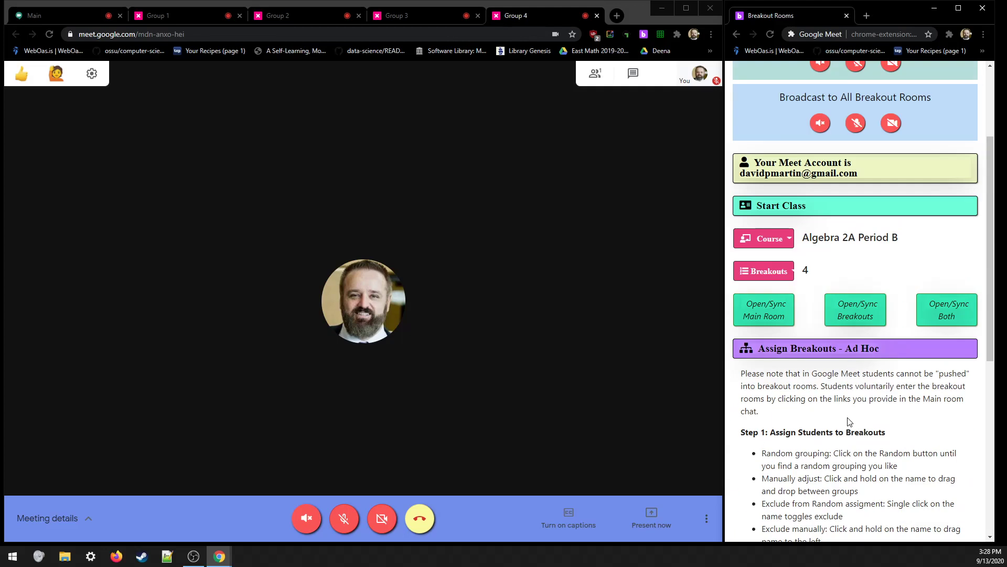
pyautogui.scroll(-7, 846, 415)
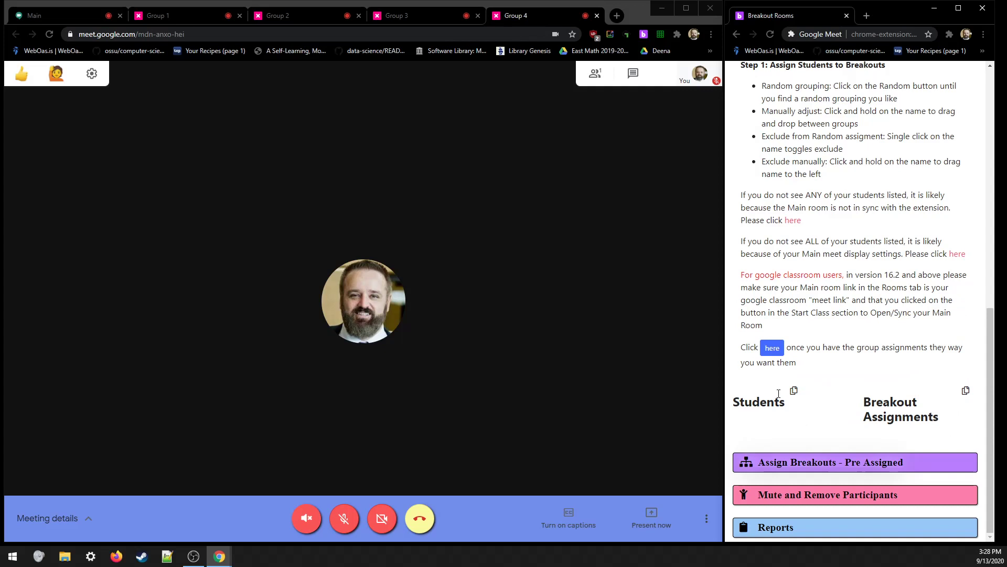
pyautogui.scroll(7, 778, 394)
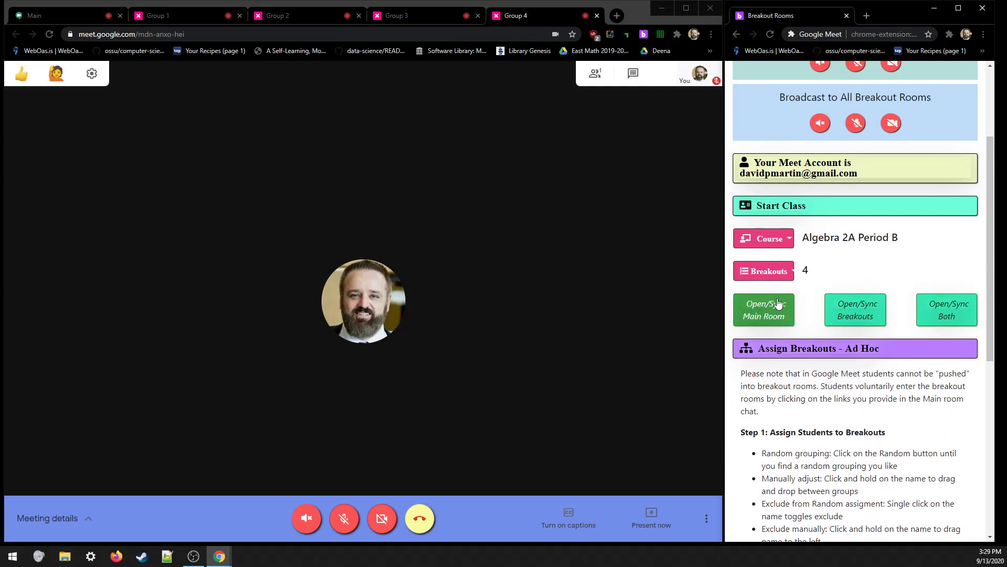
pyautogui.click(772, 317)
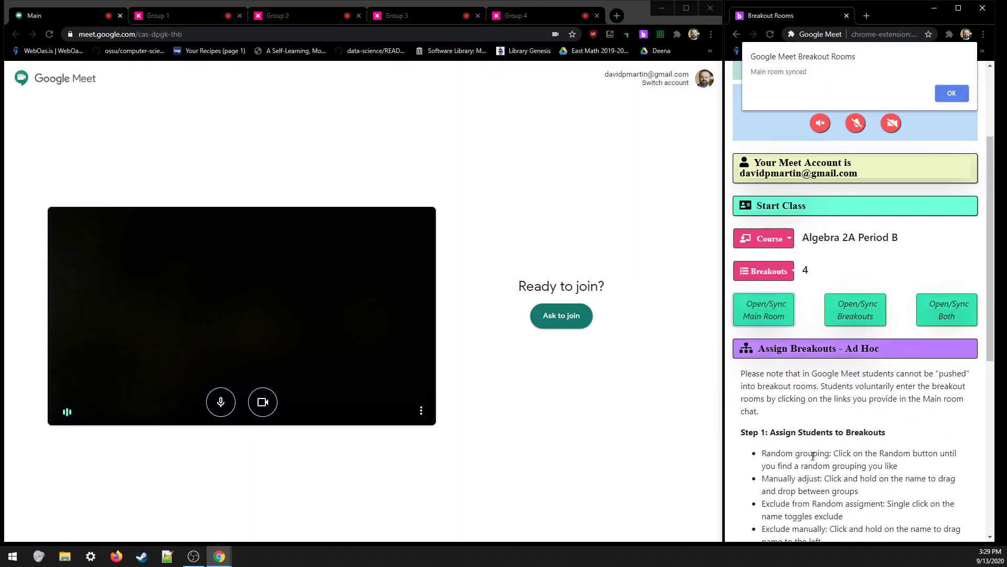
pyautogui.click(952, 94)
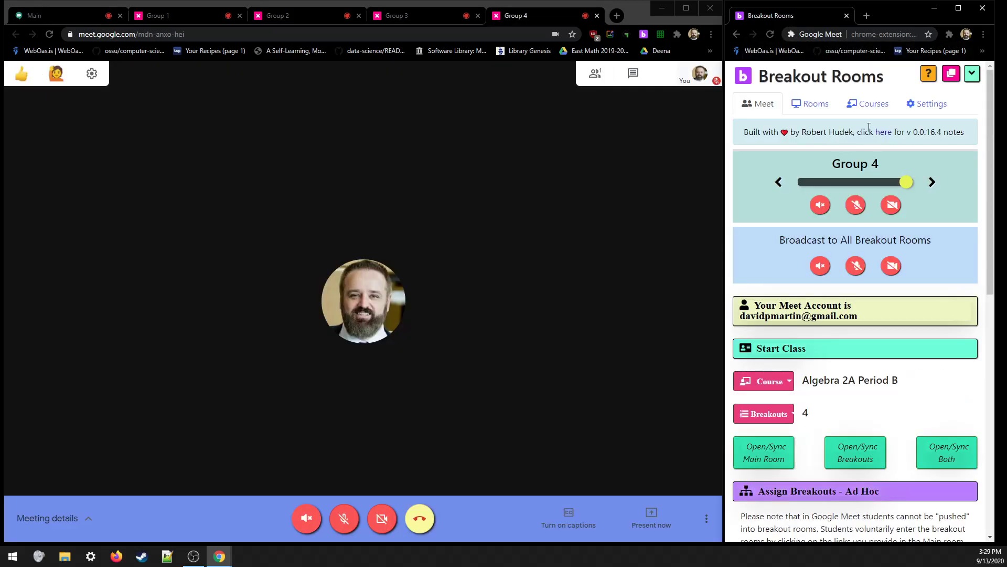
pyautogui.scroll(-5, 845, 405)
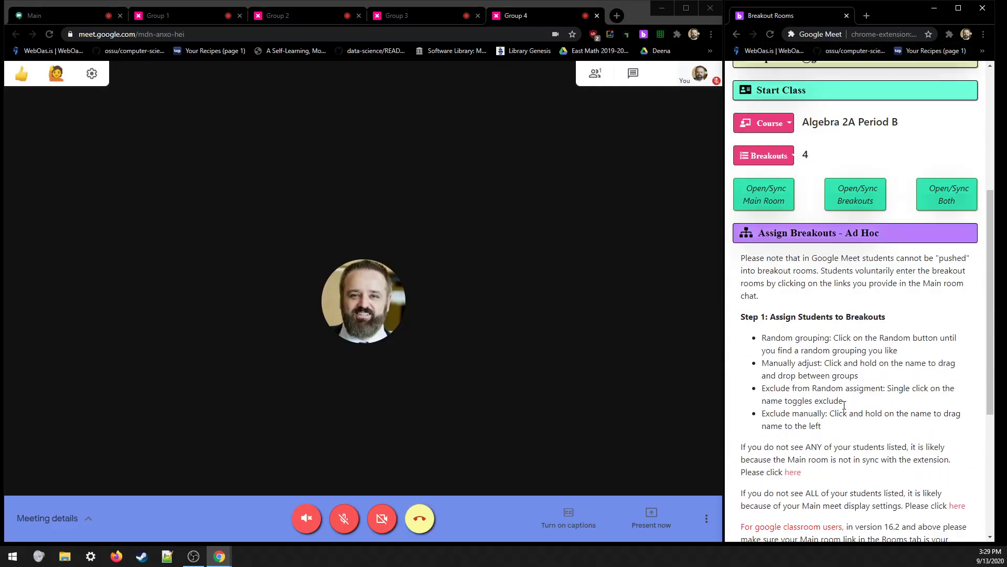
pyautogui.scroll(-5, 844, 404)
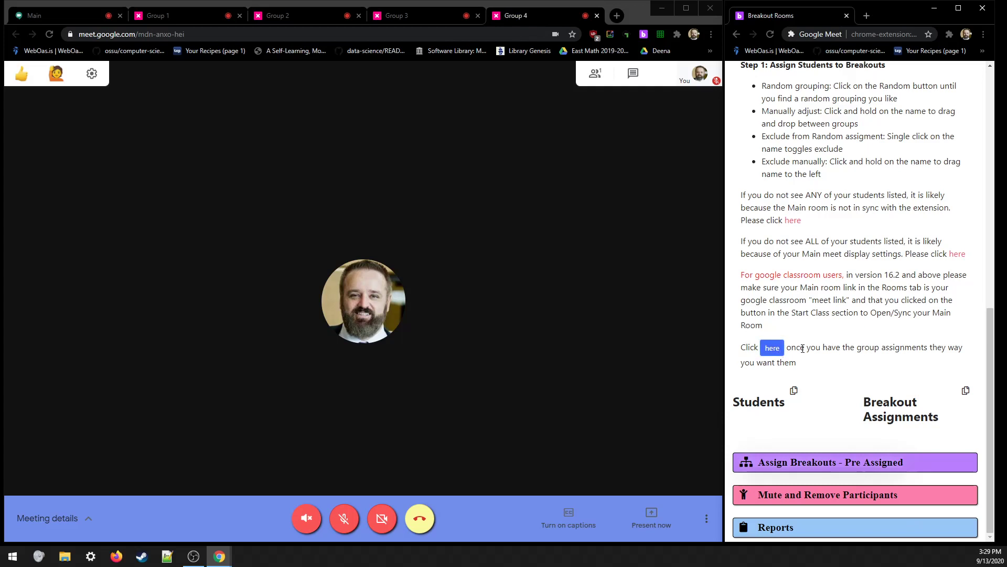
# - Copy the four breakout room links from the Ad Hoc steps and post them in the Meet chat
pyautogui.click(773, 348)
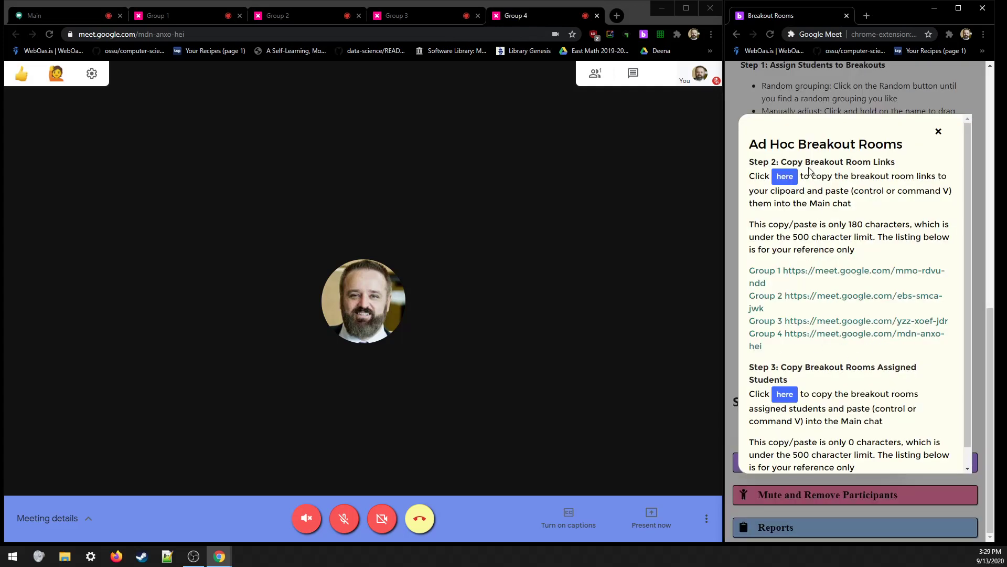
pyautogui.click(787, 178)
pyautogui.click(629, 74)
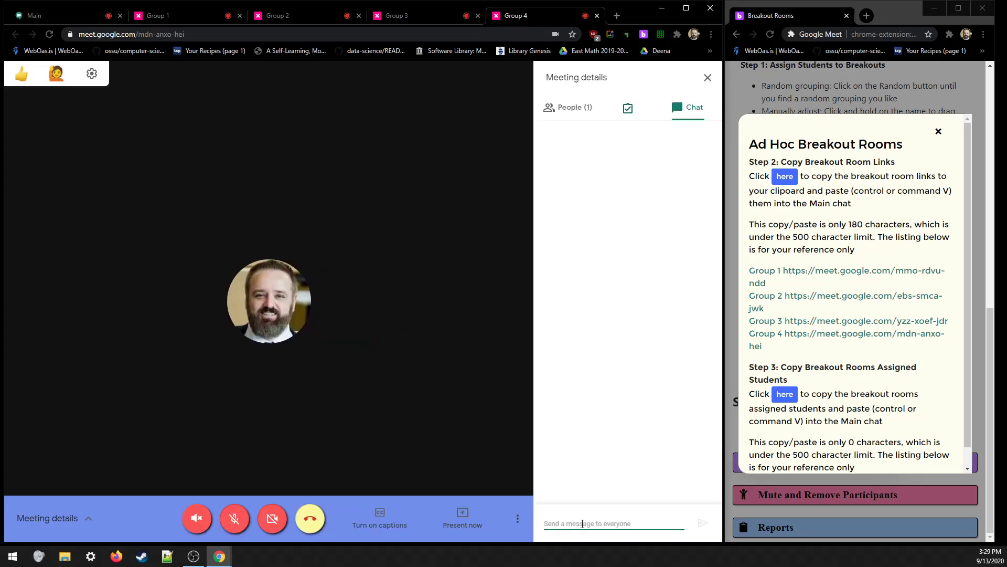
pyautogui.hotkey('ctrl', 'v')
pyautogui.press('Return')
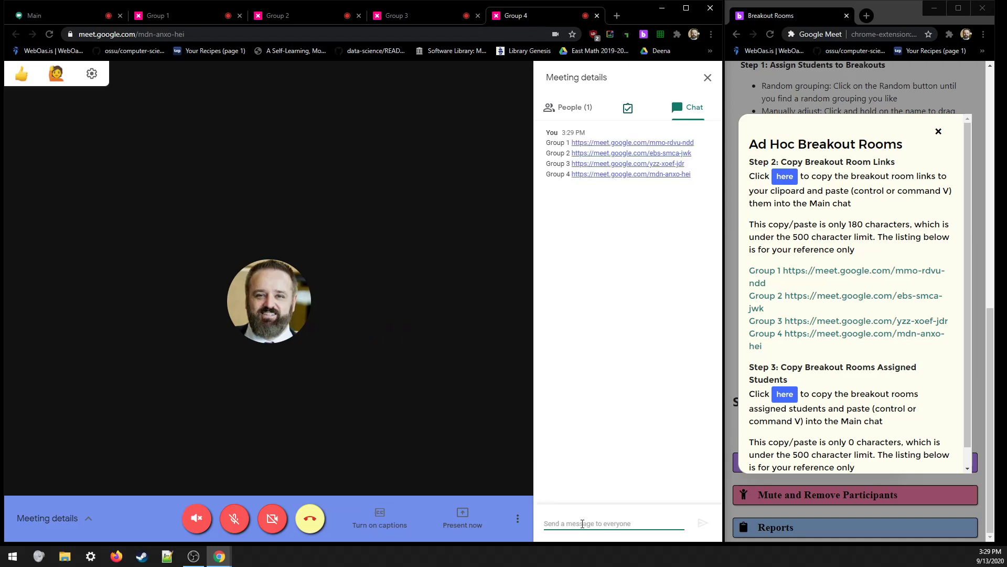
# - Copy the per-room assignments and post them as a second chat message
pyautogui.click(785, 397)
pyautogui.click(623, 519)
pyautogui.hotkey('ctrl', 'v')
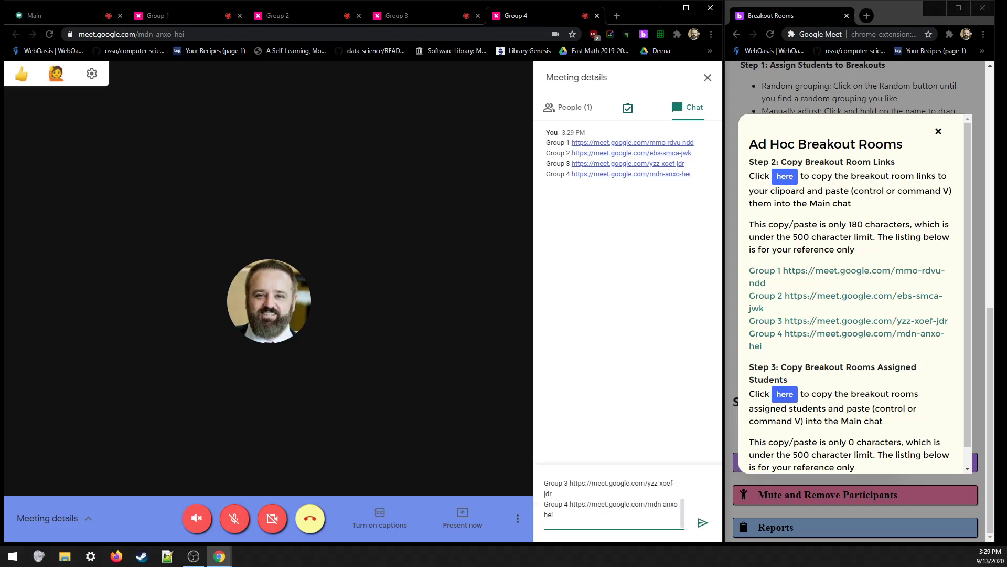
pyautogui.press('Return')
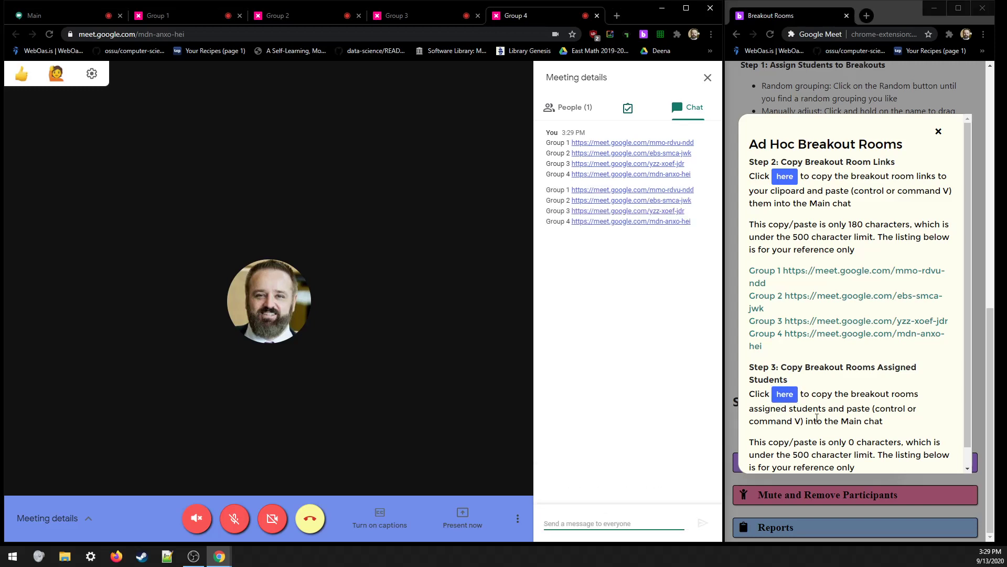
# - Copy the assignments list again, return to the chat, and close the Ad Hoc steps popup
pyautogui.click(787, 407)
pyautogui.scroll(-1, 878, 387)
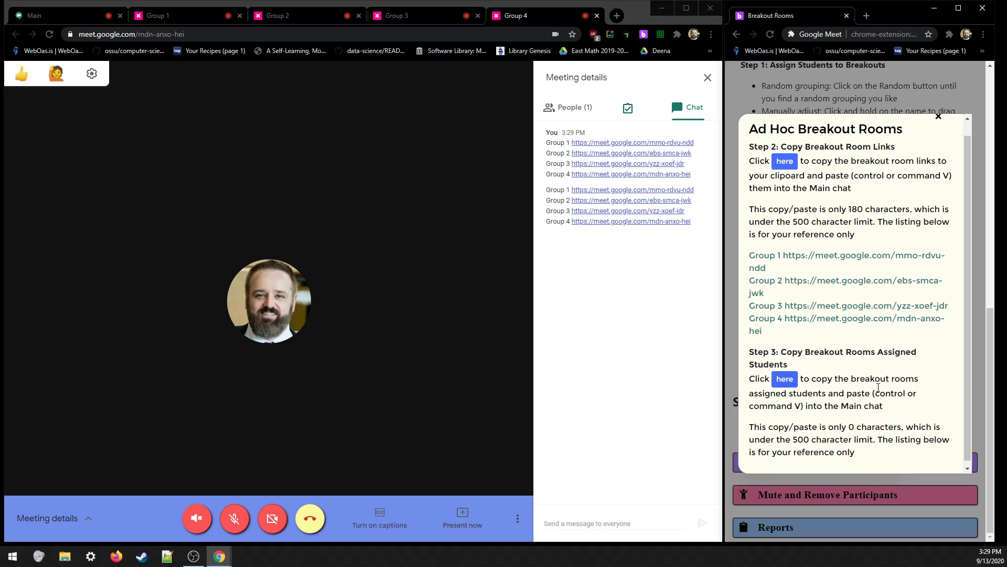
pyautogui.click(786, 375)
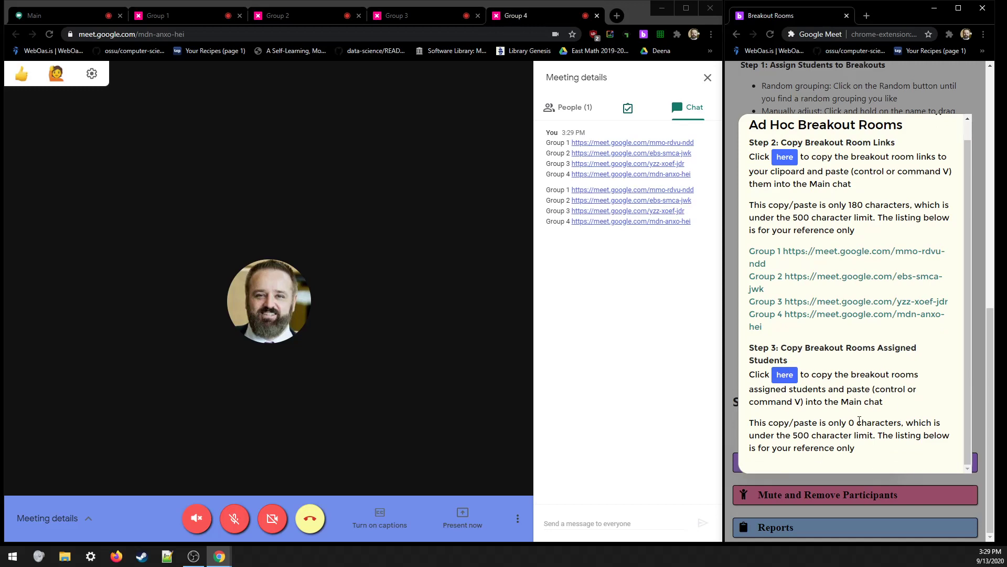
pyautogui.click(628, 528)
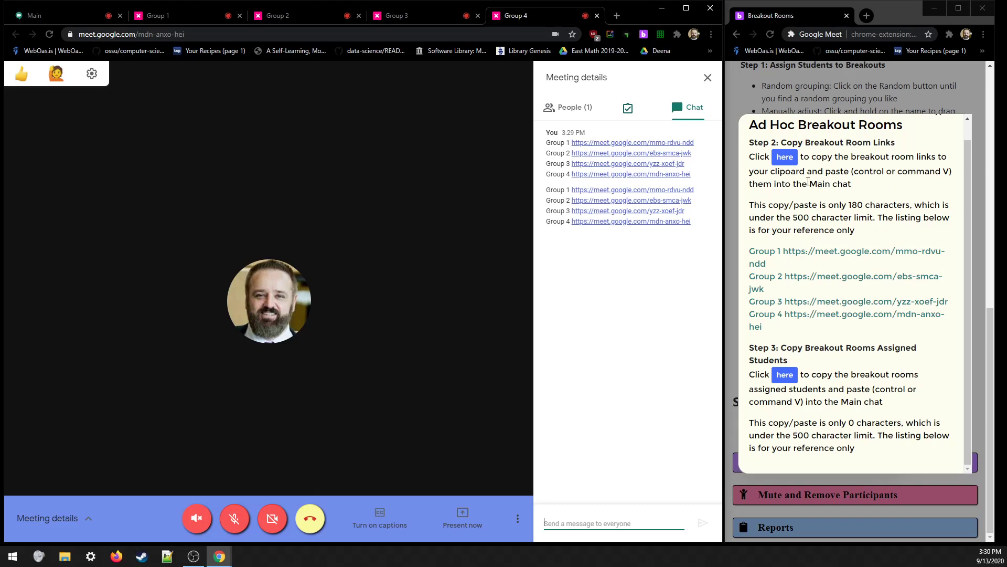
pyautogui.click(868, 95)
pyautogui.scroll(6, 878, 286)
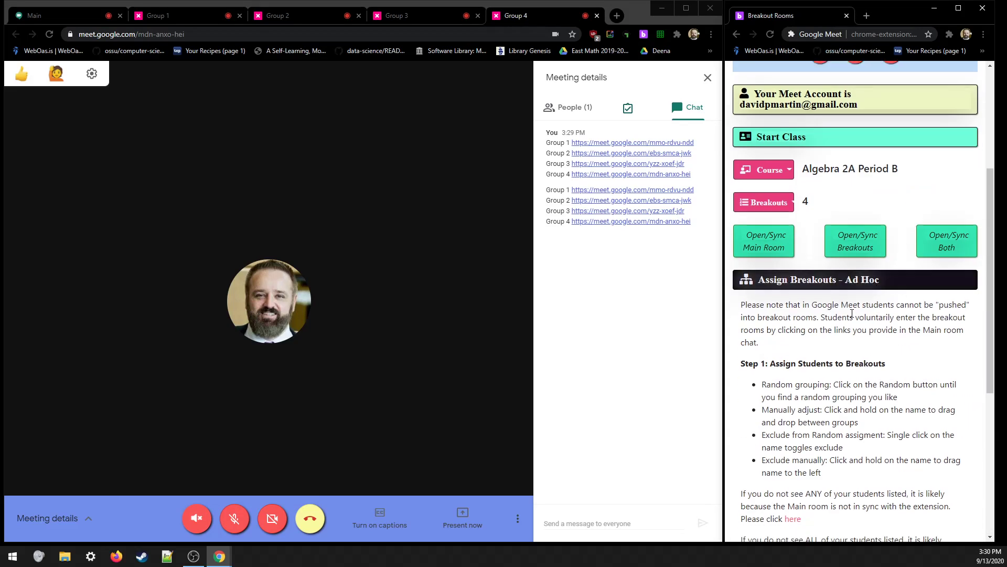
# - Reopen the Ad Hoc steps, copy the room links and assignments, and toggle meeting full screen
pyautogui.scroll(-6, 919, 300)
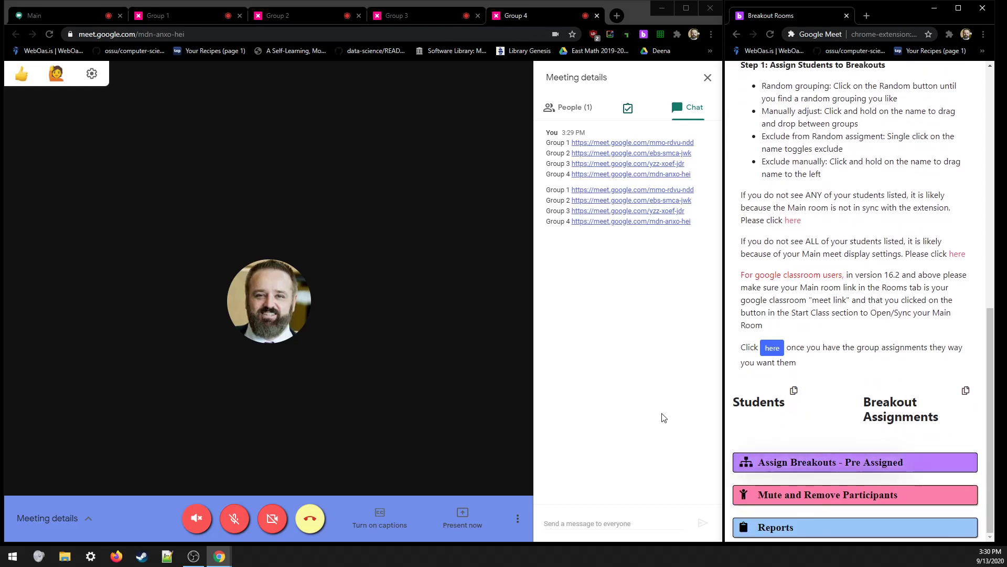
pyautogui.click(772, 349)
pyautogui.click(789, 154)
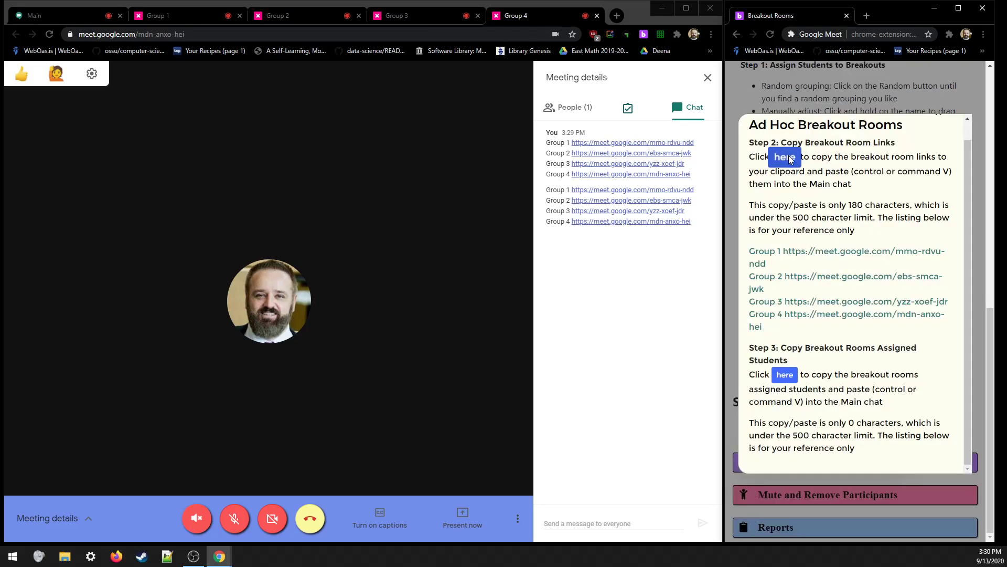
pyautogui.click(790, 381)
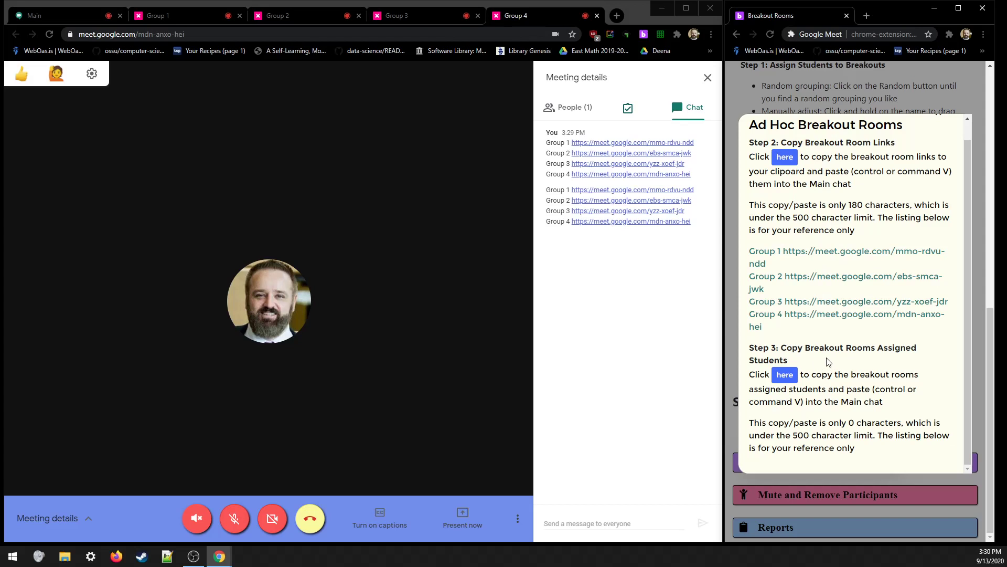
pyautogui.click(618, 113)
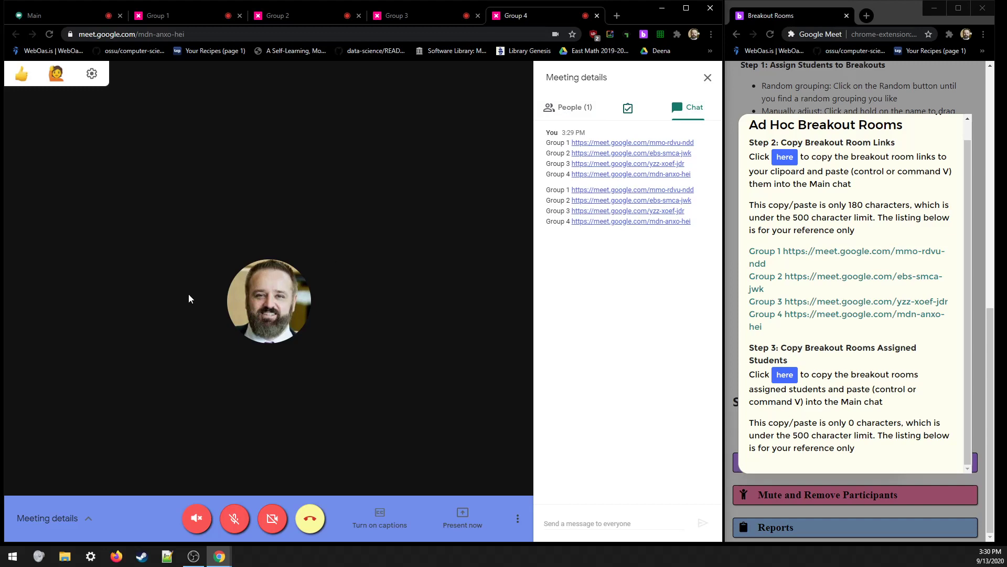
pyautogui.doubleClick(272, 304)
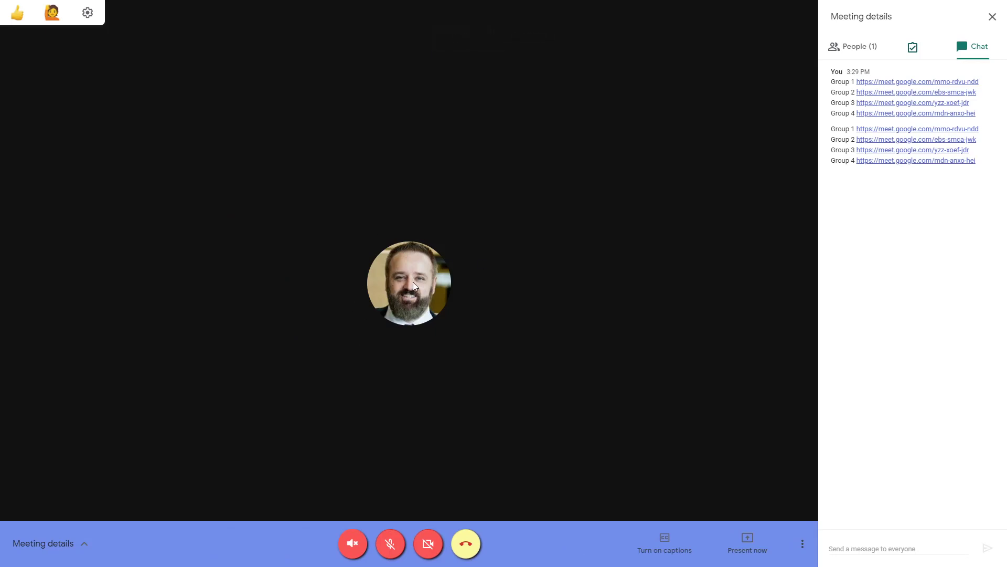
pyautogui.doubleClick(513, 242)
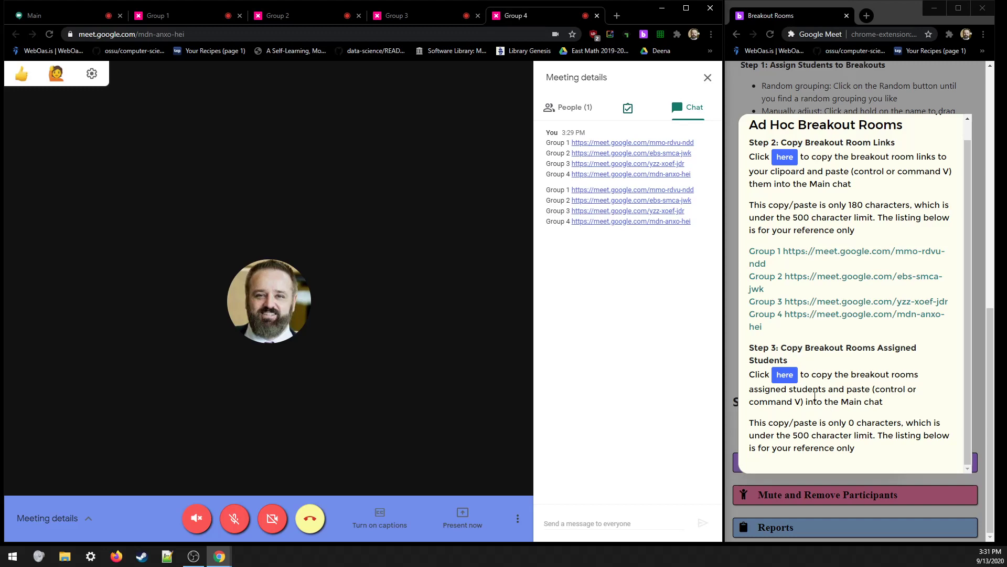
# - Download the Participant Attendance report as a CSV from Reports
pyautogui.click(798, 95)
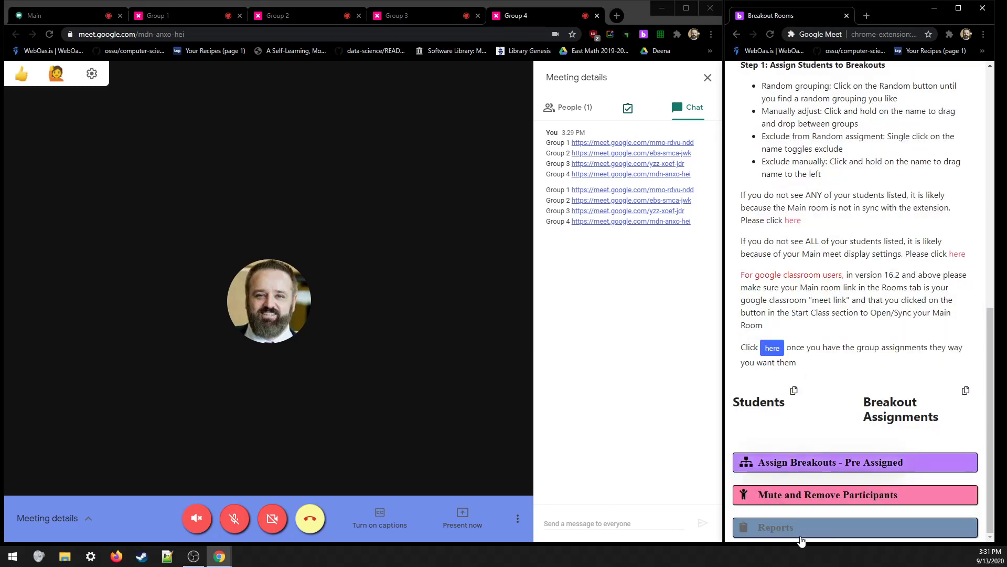
pyautogui.click(799, 527)
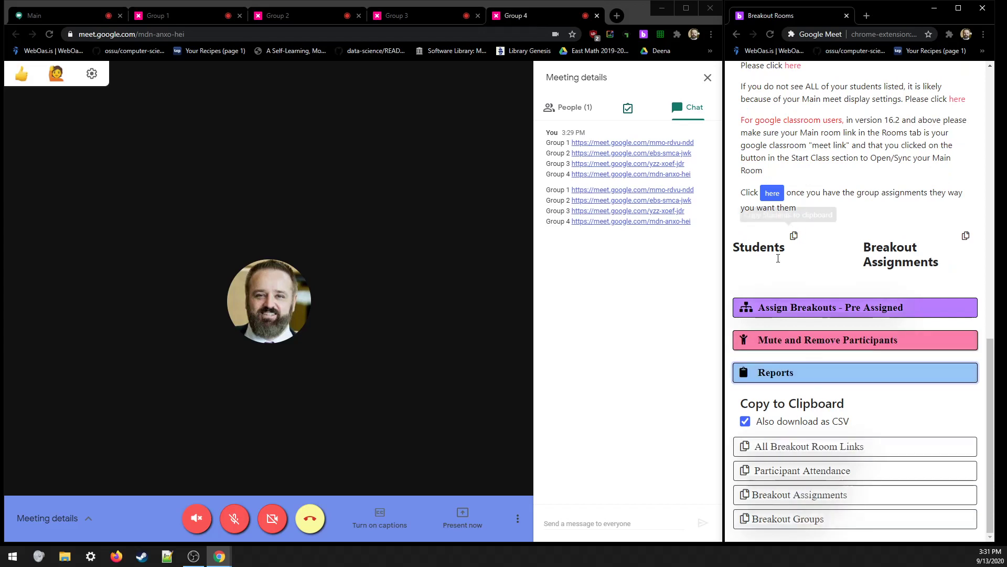
pyautogui.moveTo(734, 249); pyautogui.dragTo(789, 251)
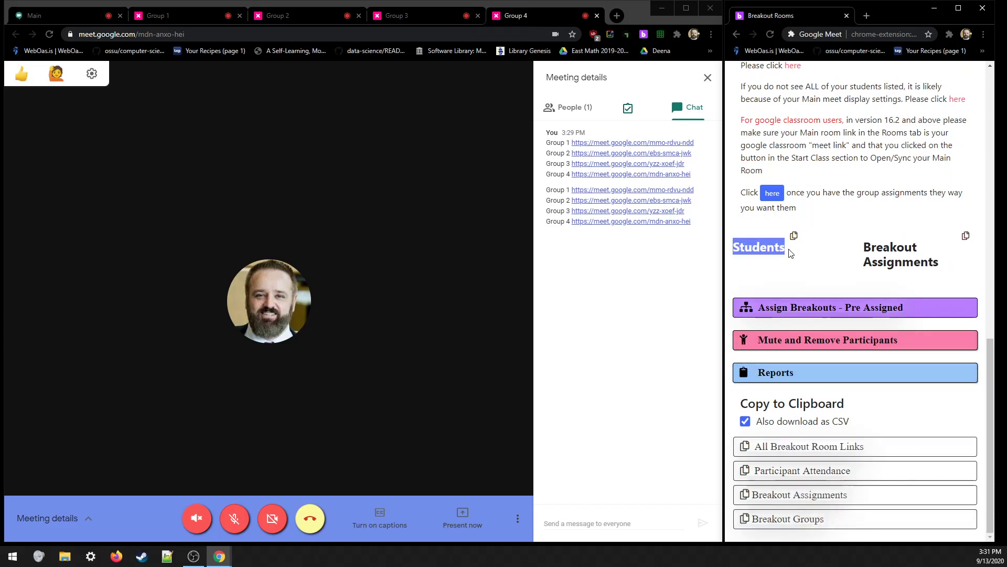
pyautogui.click(800, 478)
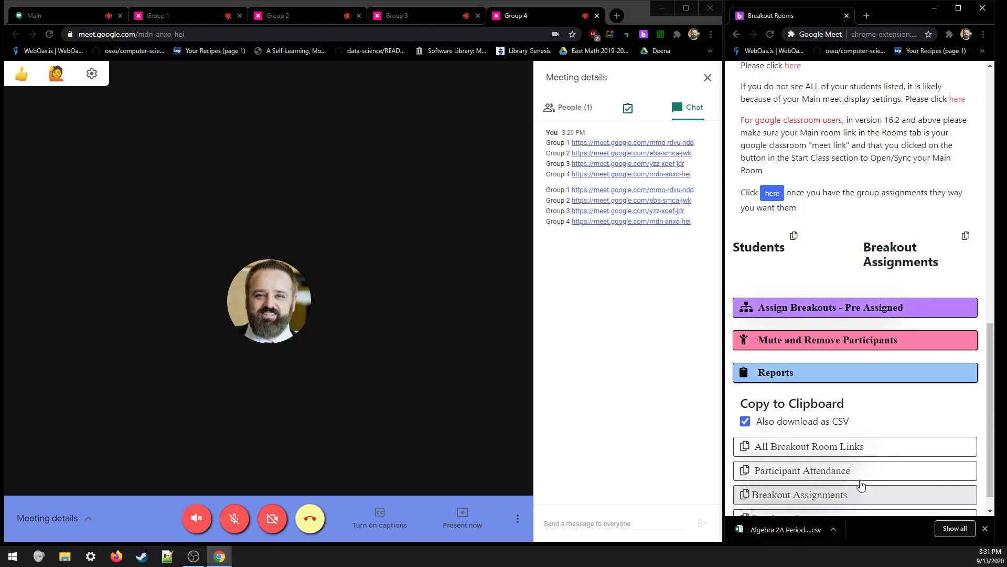
# - Browse the Rooms and Courses tabs, then return to the Meet controls
pyautogui.scroll(15, 857, 394)
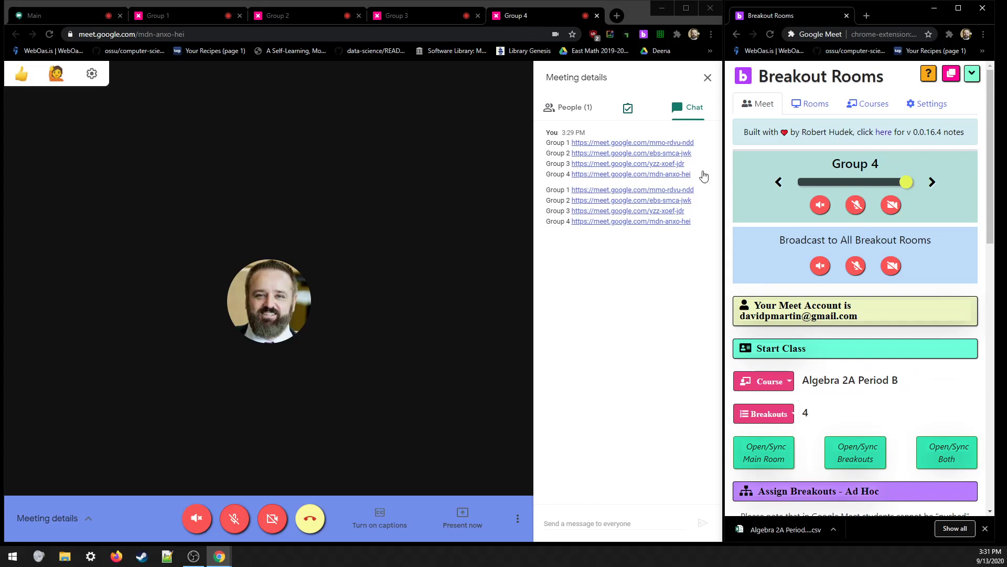
pyautogui.click(817, 104)
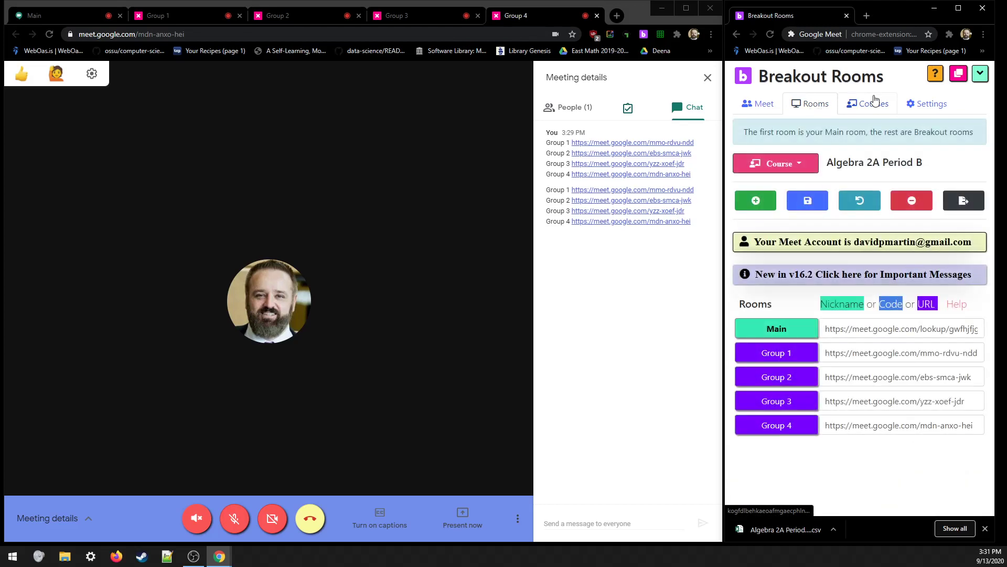
pyautogui.click(871, 103)
pyautogui.click(761, 104)
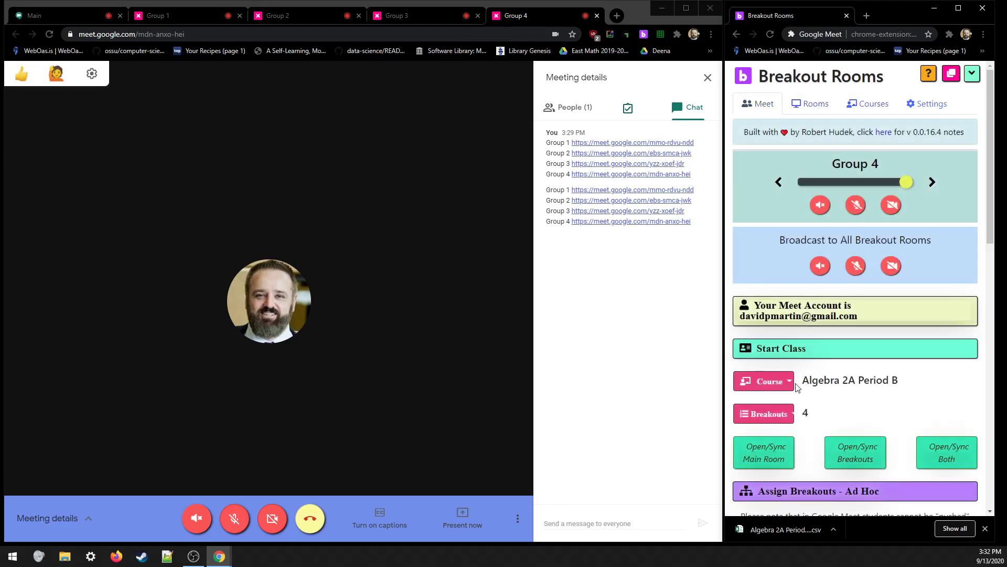
pyautogui.scroll(-2, 822, 361)
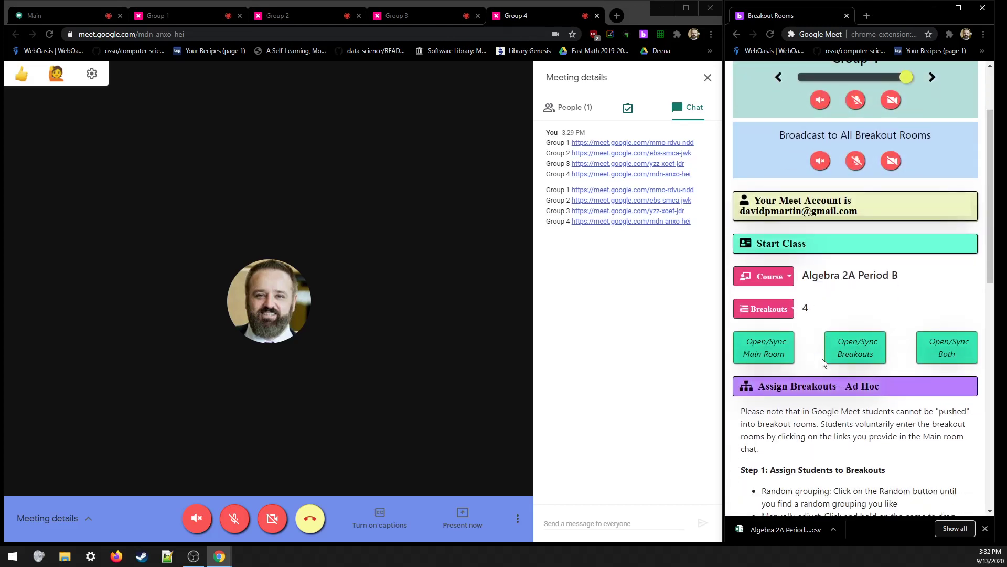